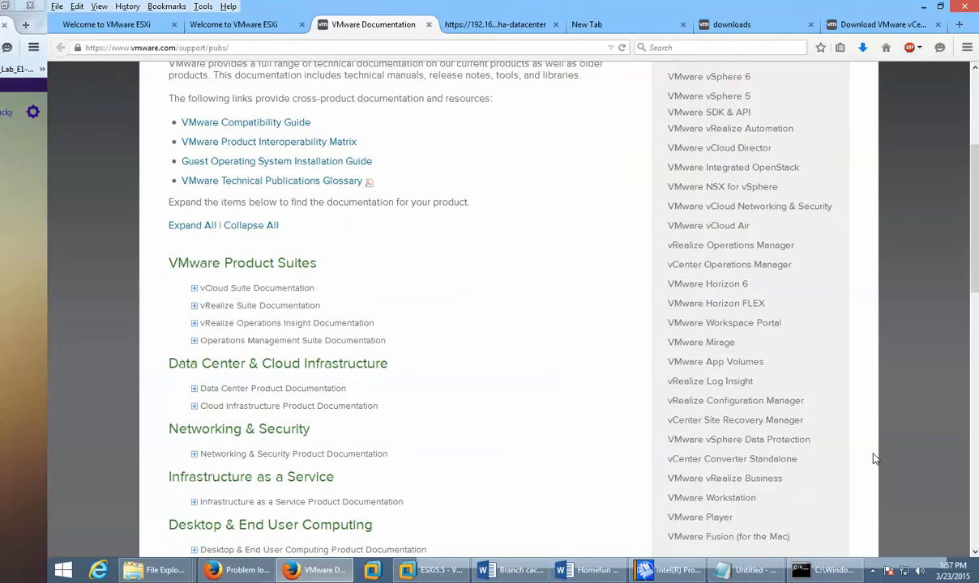
Step: Return to the first Welcome to VMware ESXi tab in Firefox
{"action": "scroll", "coordinate": [874, 458], "scroll_direction": "down", "scroll_amount": 2}
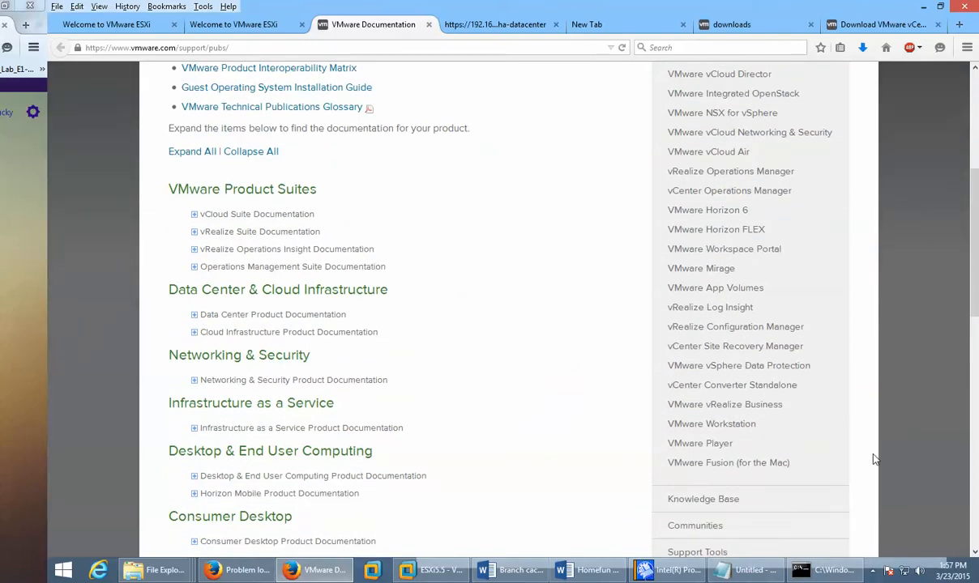
{"action": "scroll", "coordinate": [873, 458], "scroll_direction": "up", "scroll_amount": 7}
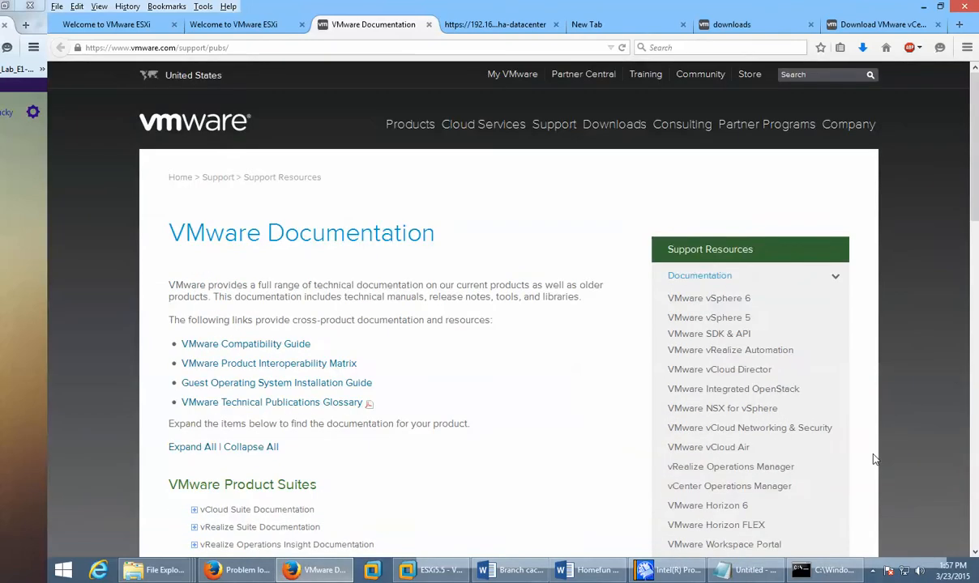
{"action": "left_click", "coordinate": [247, 37]}
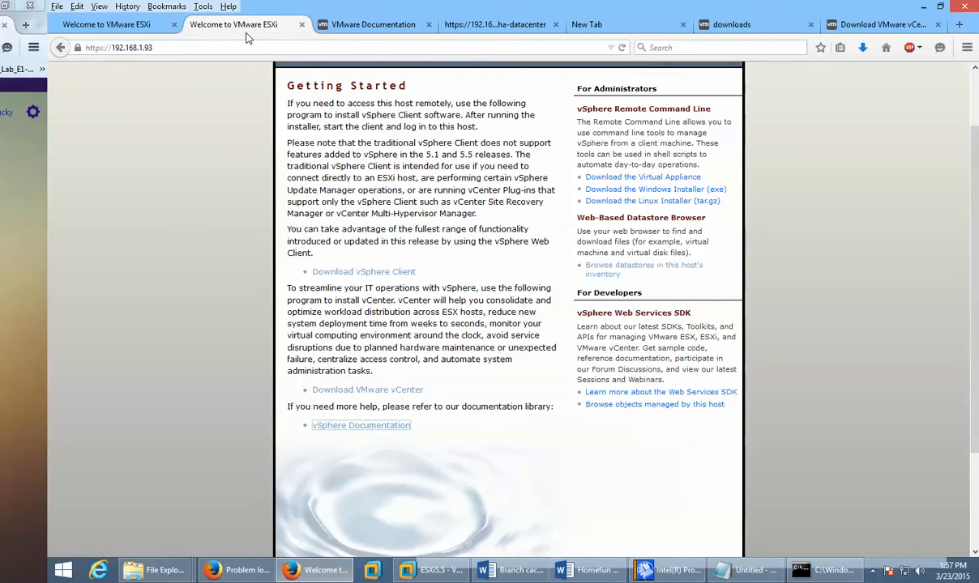
{"action": "left_click", "coordinate": [100, 25]}
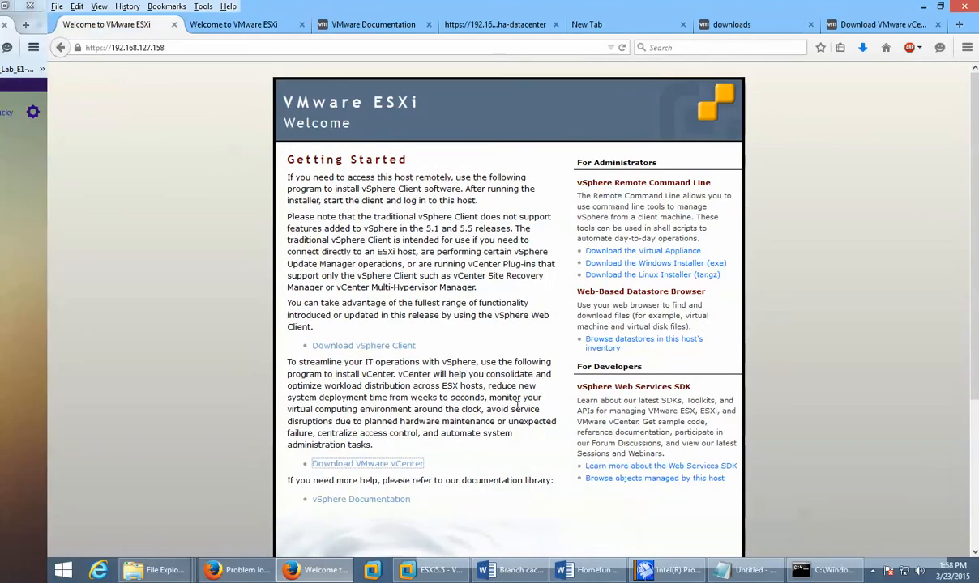
Step: Run VMware-viclient-all-5.5.0-1993072(2).exe from the Downloads list and allow it in UAC
{"action": "left_click", "coordinate": [863, 48]}
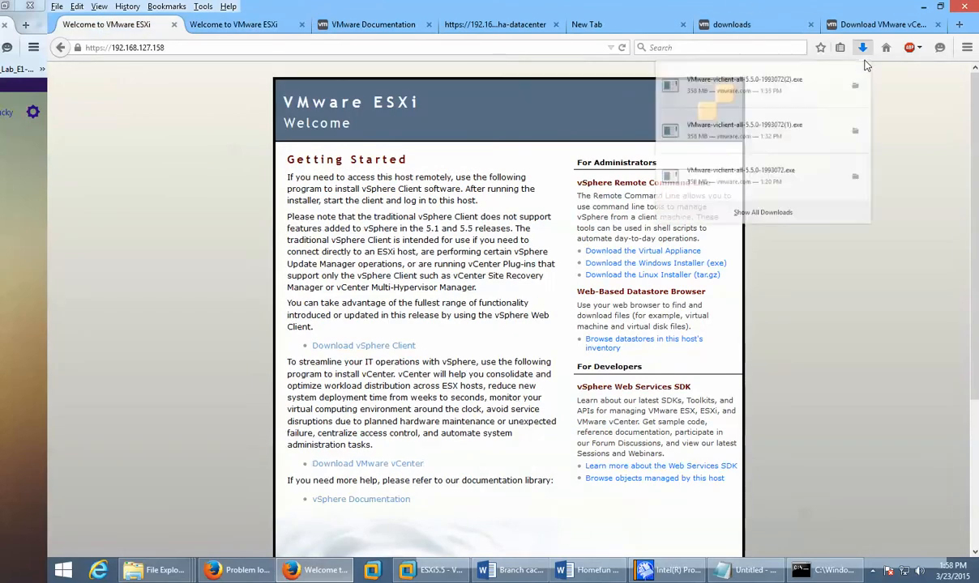
{"action": "left_click", "coordinate": [726, 91]}
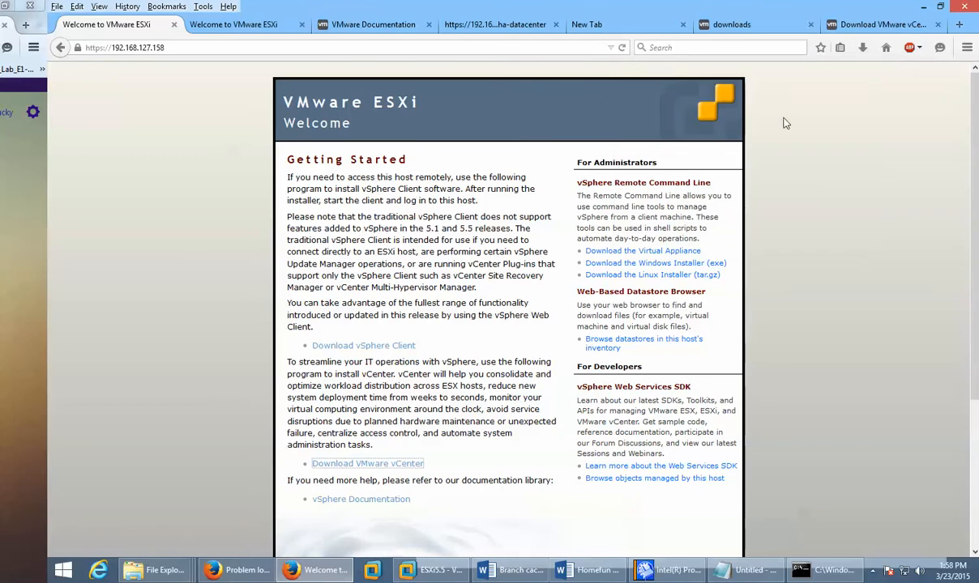
{"action": "left_click", "coordinate": [863, 47]}
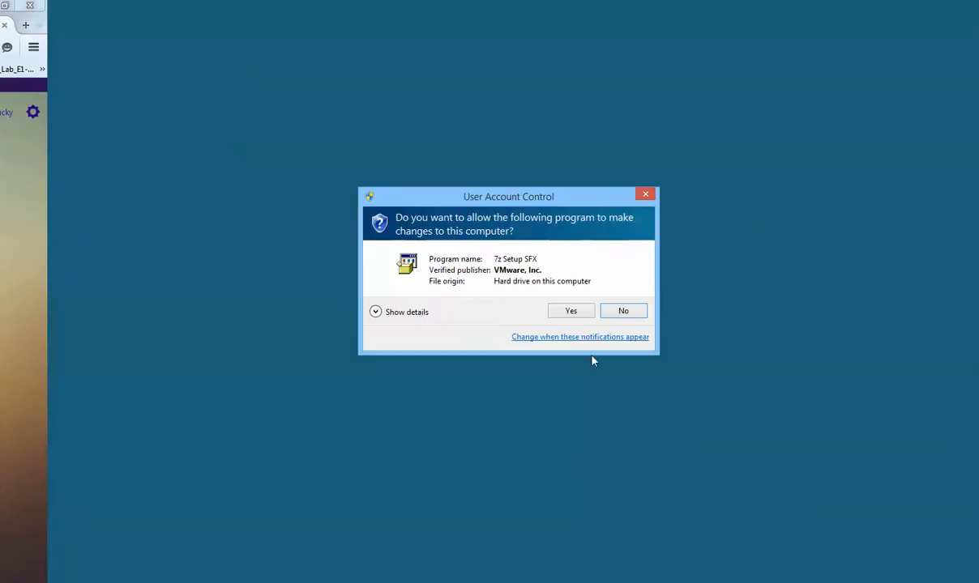
{"action": "left_click", "coordinate": [572, 311]}
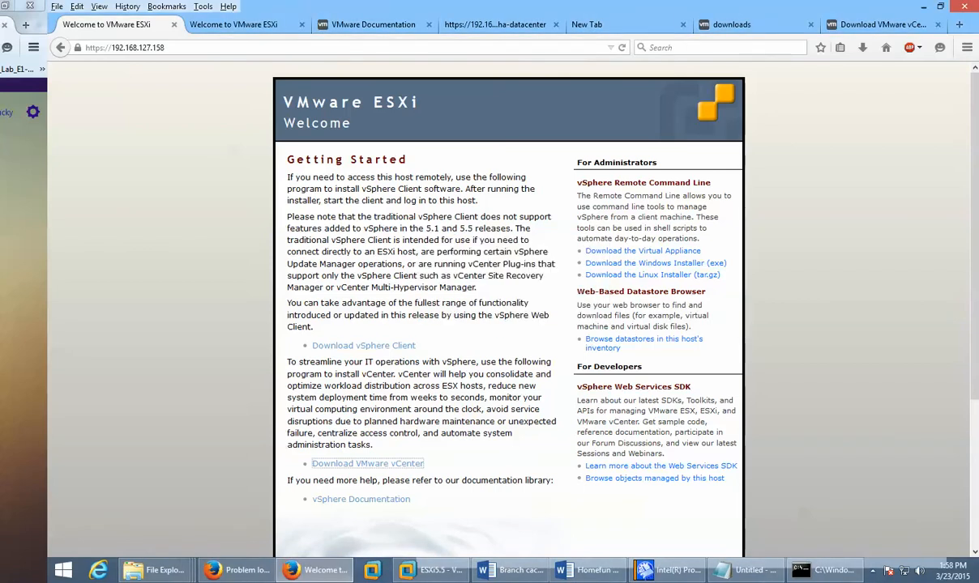
Step: Confirm English (United States) as the installer's language
{"action": "left_click", "coordinate": [326, 246]}
{"action": "key", "text": "alt+Tab"}
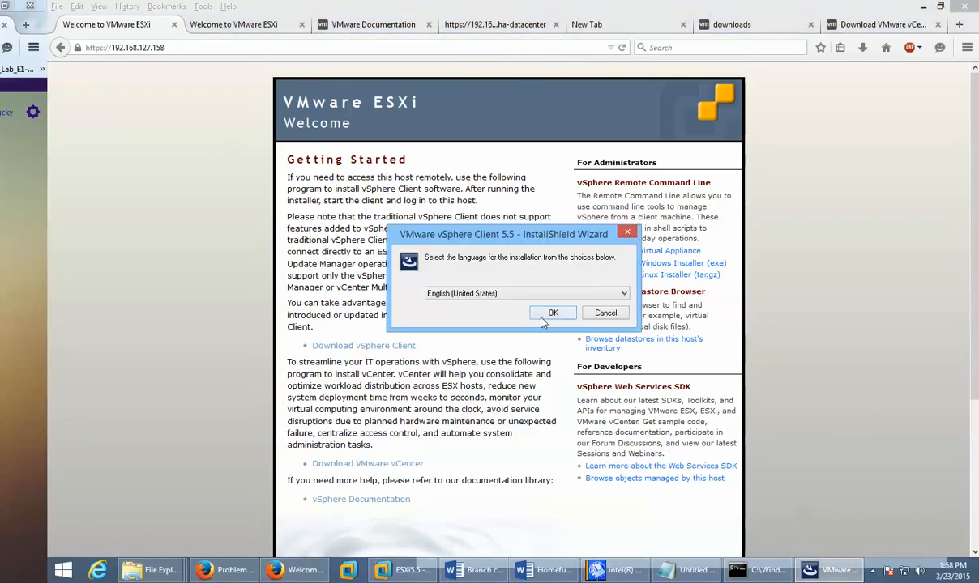
{"action": "left_click", "coordinate": [520, 299]}
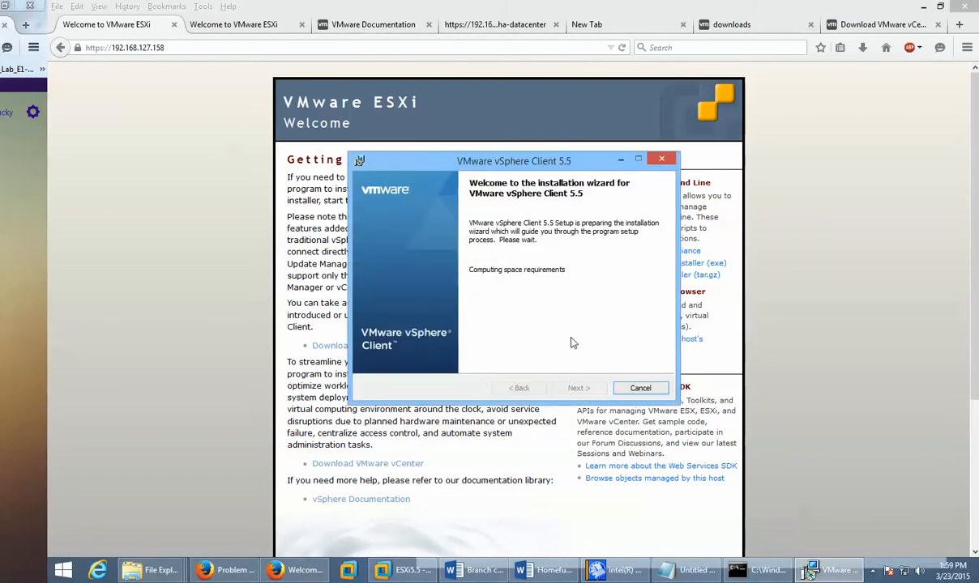
Step: Accept the licence terms, keep the default Program Files (x86) VMware Infrastructure folder, and install
{"action": "left_click", "coordinate": [577, 388]}
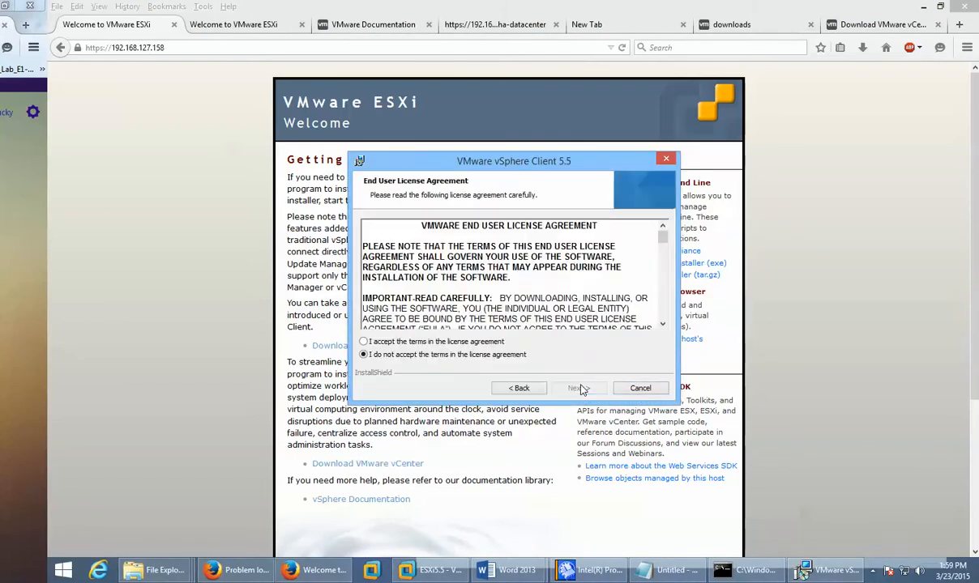
{"action": "left_click", "coordinate": [477, 341]}
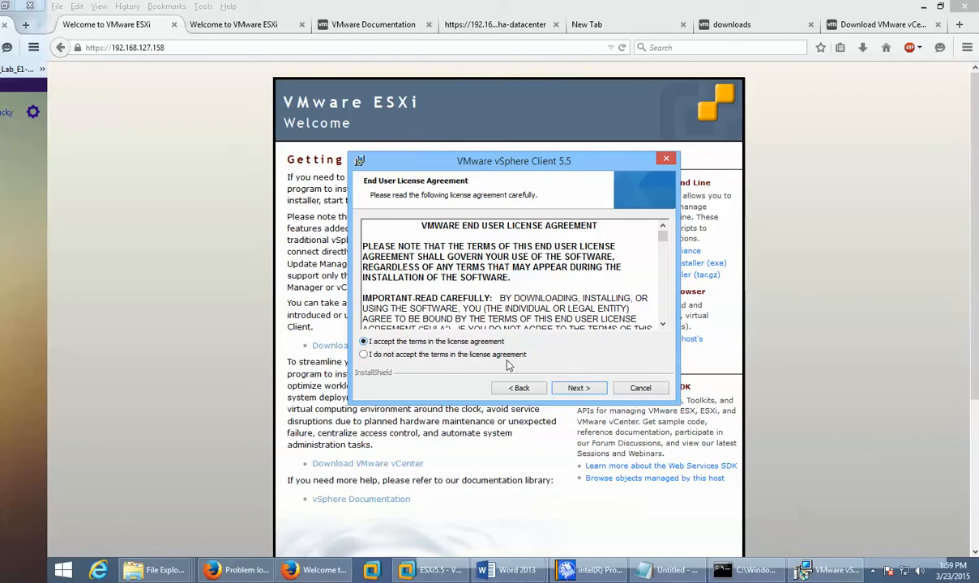
{"action": "left_click", "coordinate": [571, 389]}
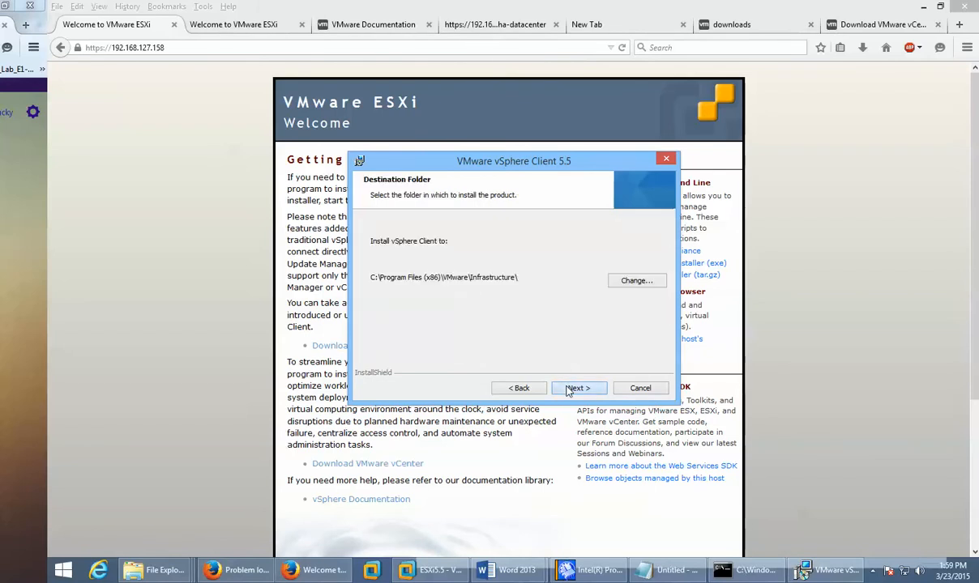
{"action": "left_click", "coordinate": [572, 388]}
{"action": "left_click", "coordinate": [571, 389]}
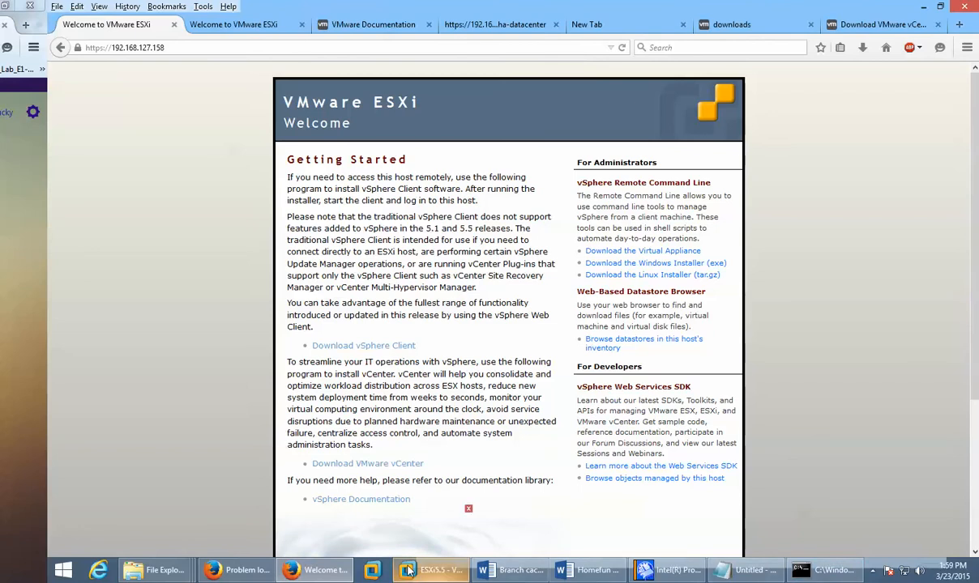
Step: Minimize the Firefox and Workstation windows, close the command prompt and minimize Notepad
{"action": "left_click", "coordinate": [870, 572]}
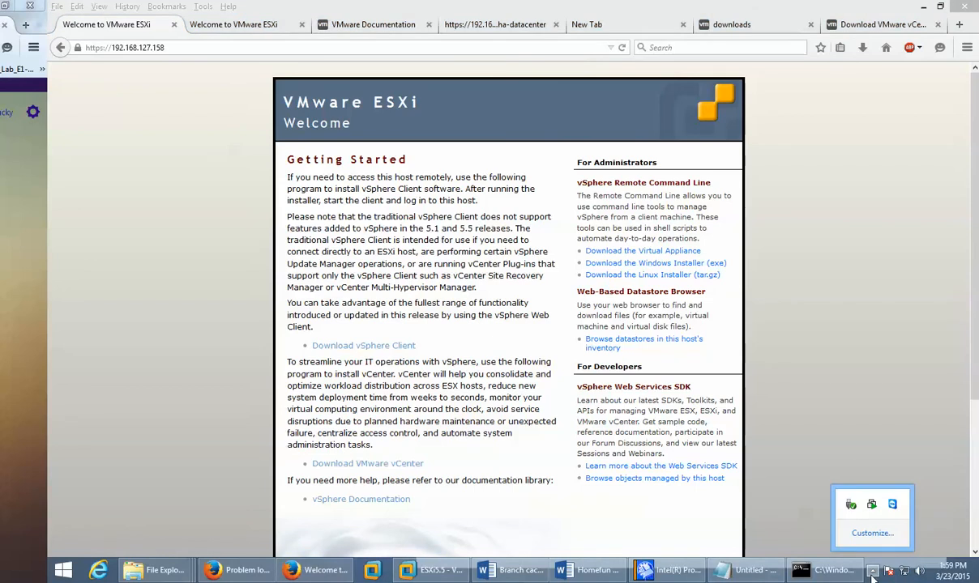
{"action": "left_click", "coordinate": [874, 573]}
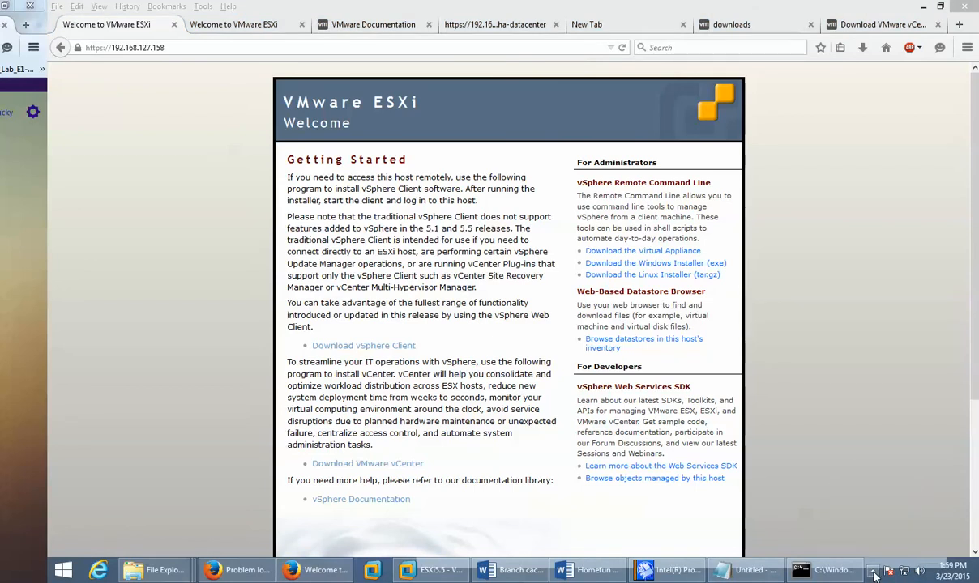
{"action": "left_click", "coordinate": [924, 8]}
{"action": "left_click", "coordinate": [927, 8]}
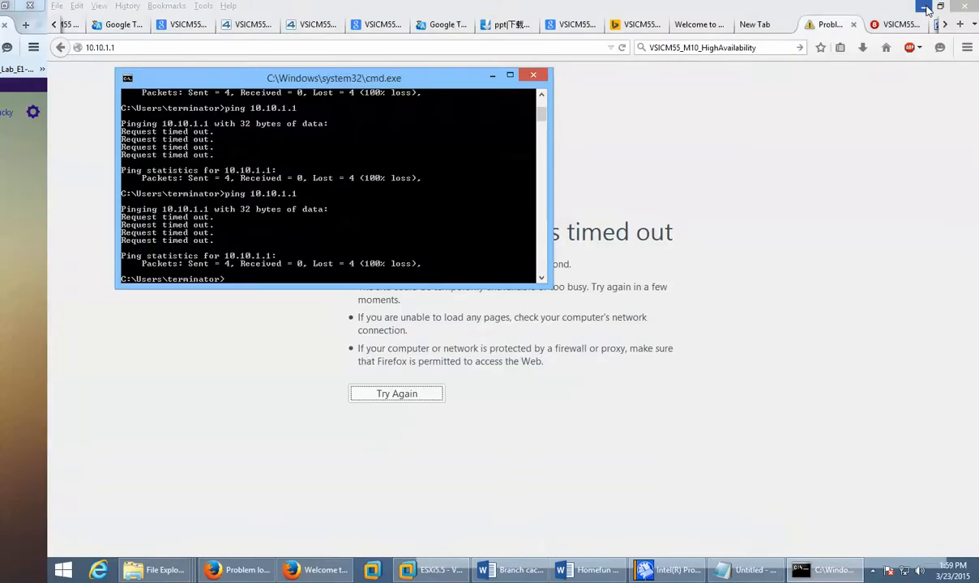
{"action": "left_click", "coordinate": [928, 8]}
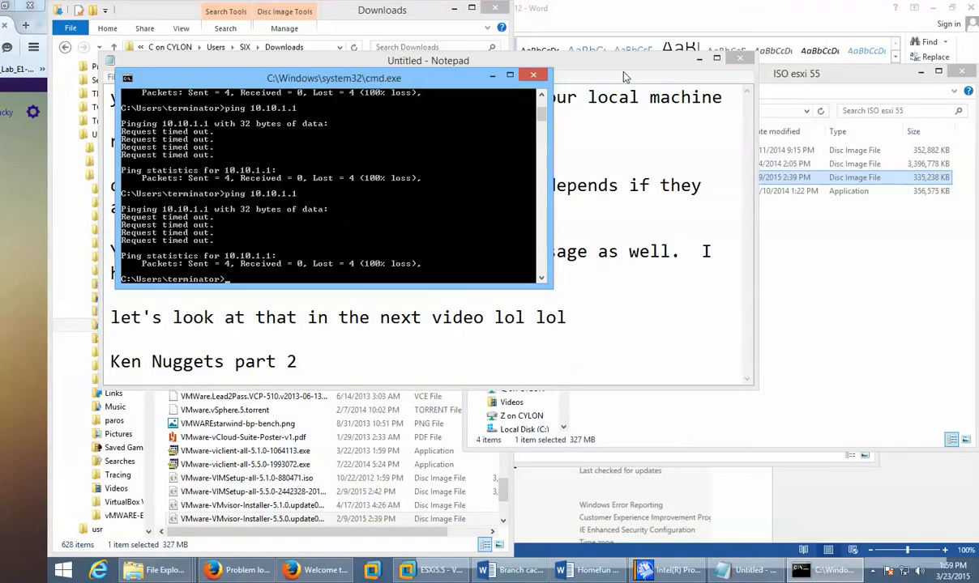
{"action": "left_click", "coordinate": [533, 76]}
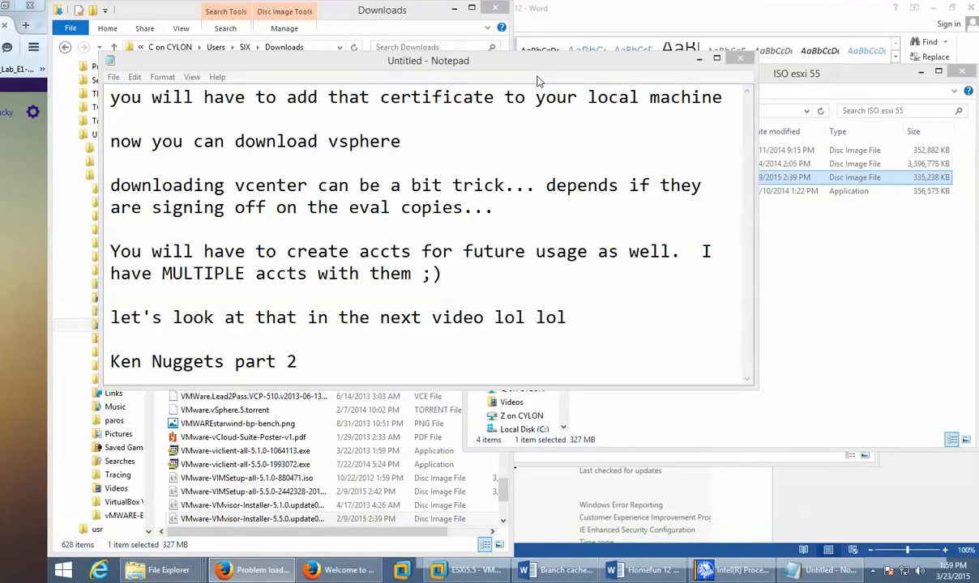
{"action": "left_click", "coordinate": [698, 59]}
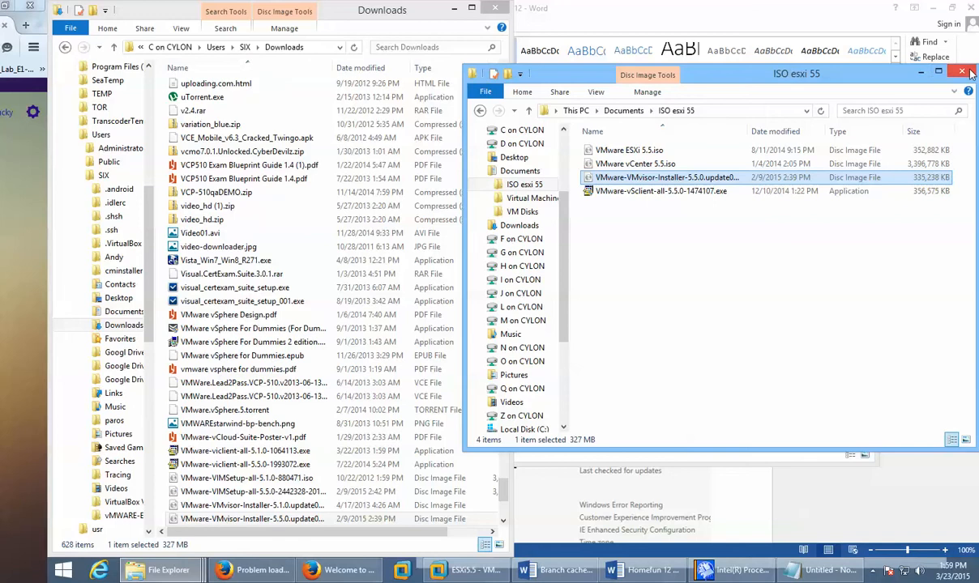
Step: Close the Explorer windows, Homefun 12 document and Intel utility, then return to the ESXi page
{"action": "left_click", "coordinate": [919, 71]}
{"action": "left_click", "coordinate": [494, 7]}
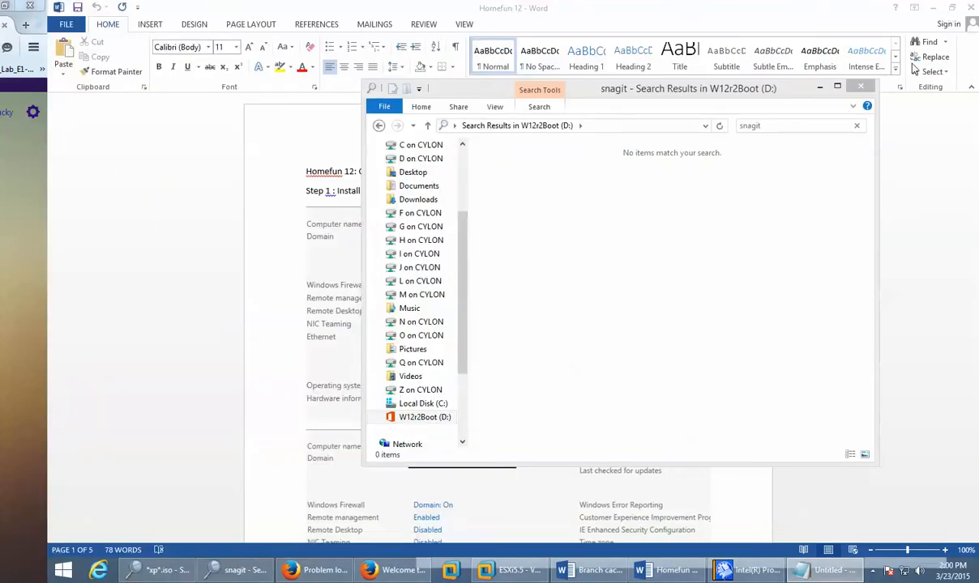
{"action": "left_click", "coordinate": [859, 86]}
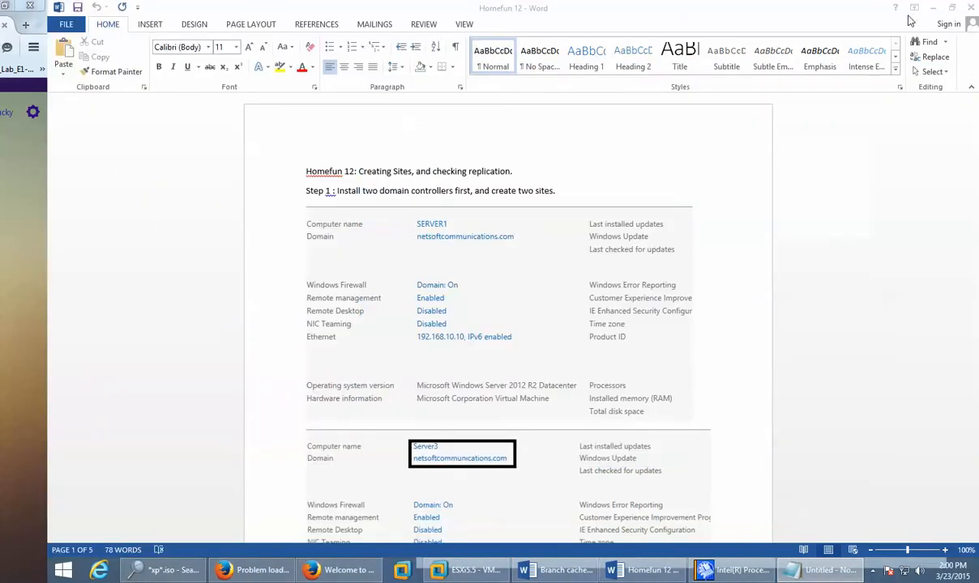
{"action": "left_click", "coordinate": [970, 7]}
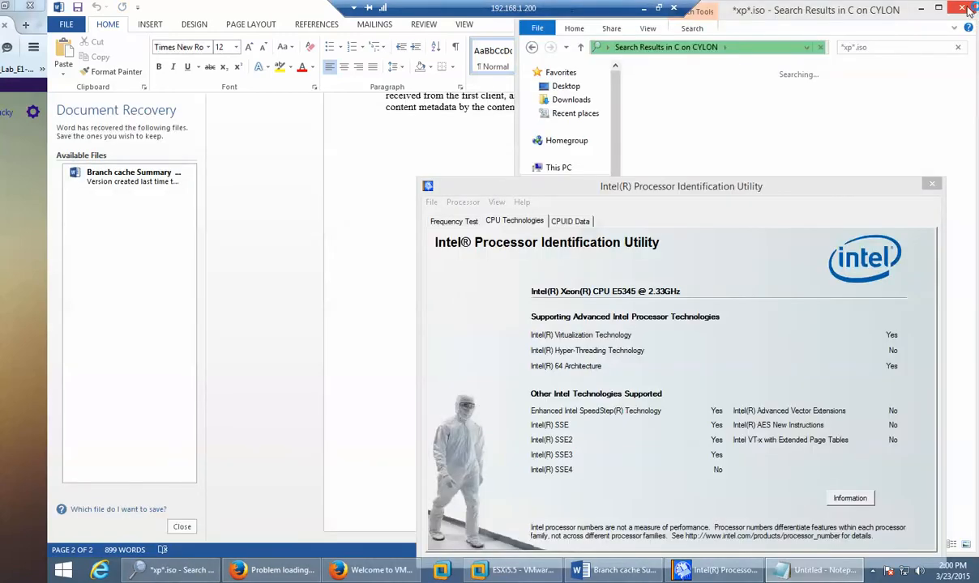
{"action": "left_click", "coordinate": [931, 185]}
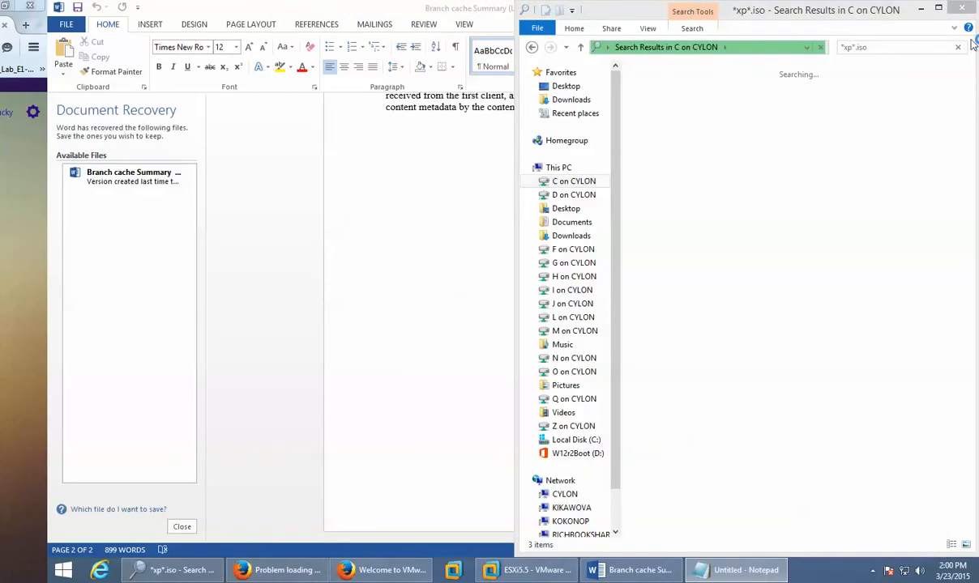
{"action": "left_click", "coordinate": [965, 8]}
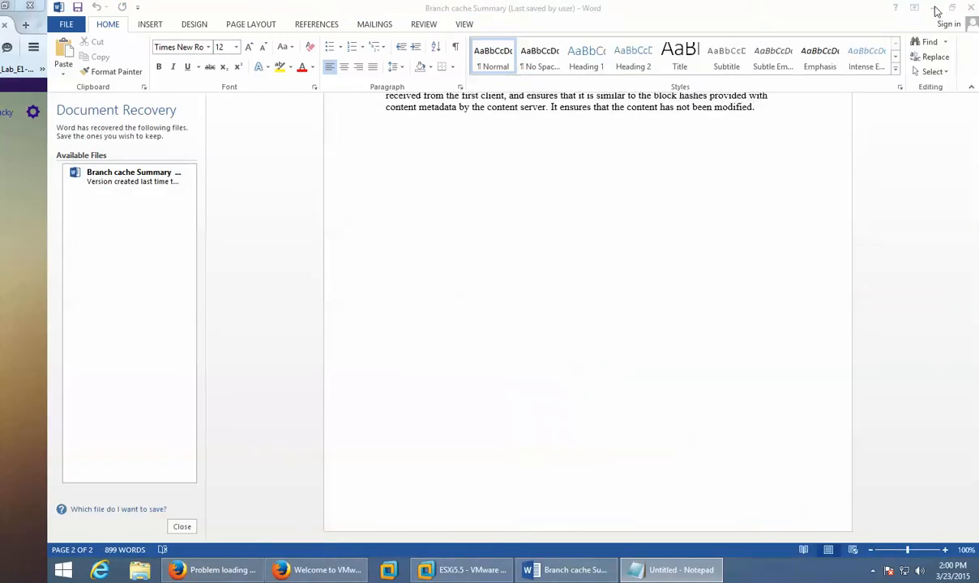
{"action": "left_click", "coordinate": [935, 9]}
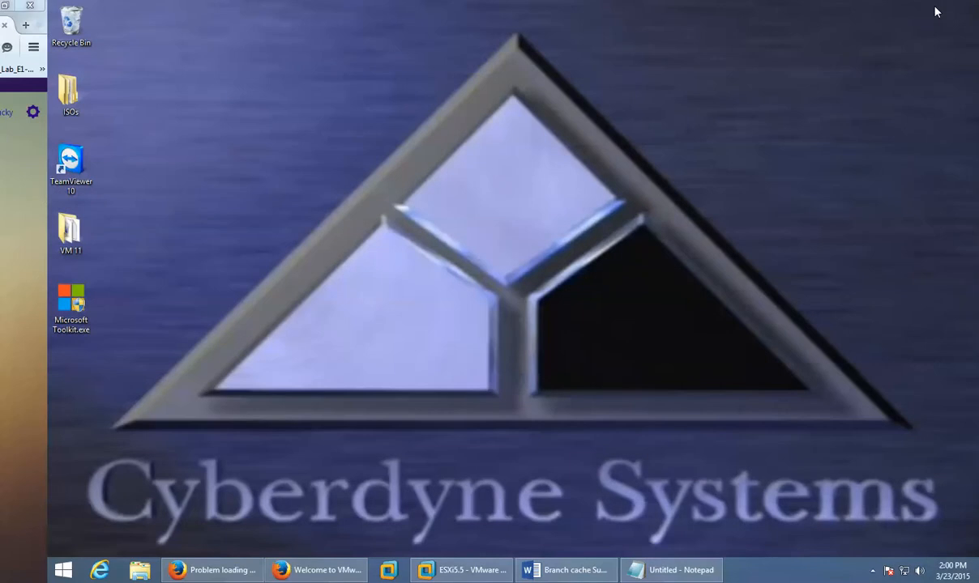
{"action": "left_click", "coordinate": [135, 572]}
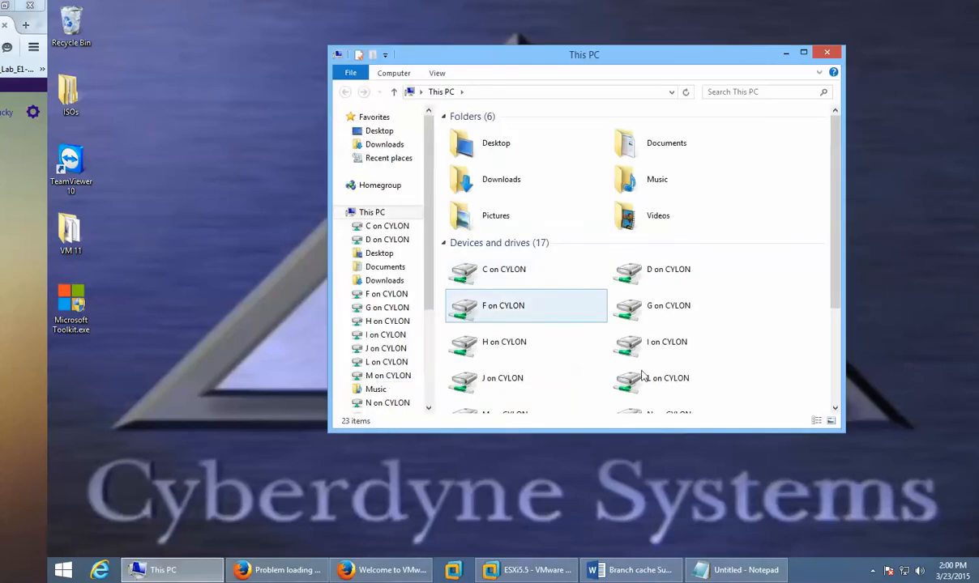
{"action": "left_click", "coordinate": [385, 571]}
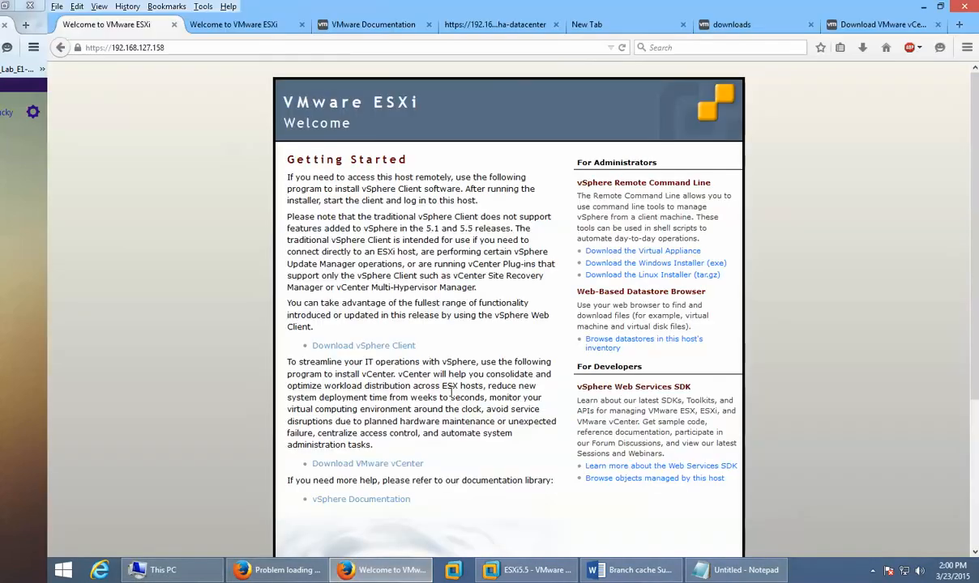
Step: Relaunch the vSphere Client installer from its Downloads folder and approve it in UAC
{"action": "left_click", "coordinate": [863, 51]}
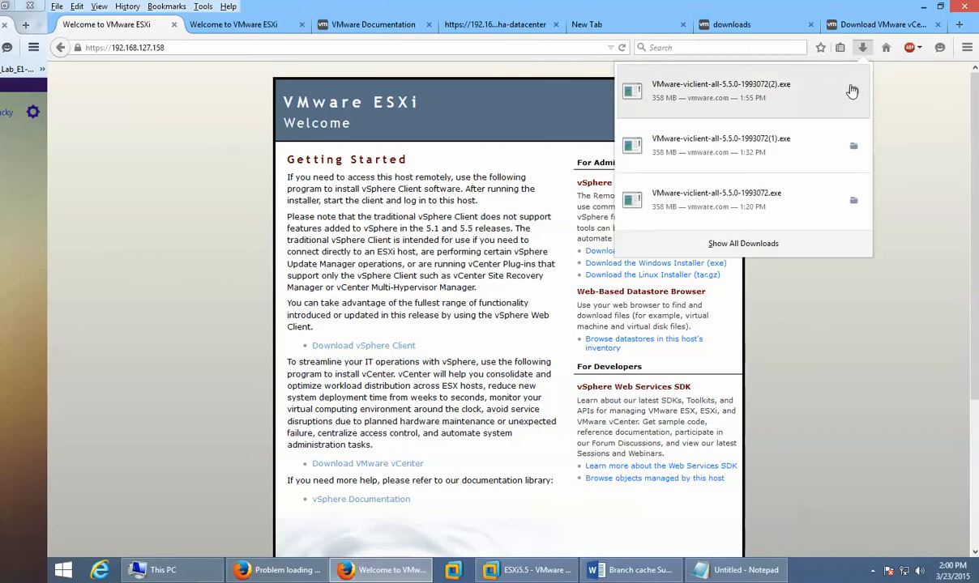
{"action": "left_click", "coordinate": [850, 90]}
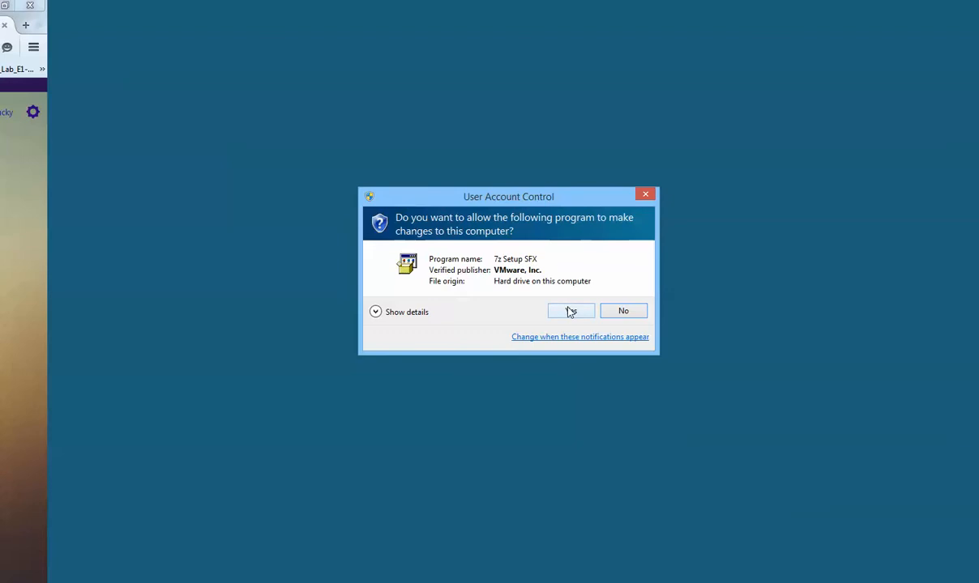
{"action": "left_click", "coordinate": [405, 314]}
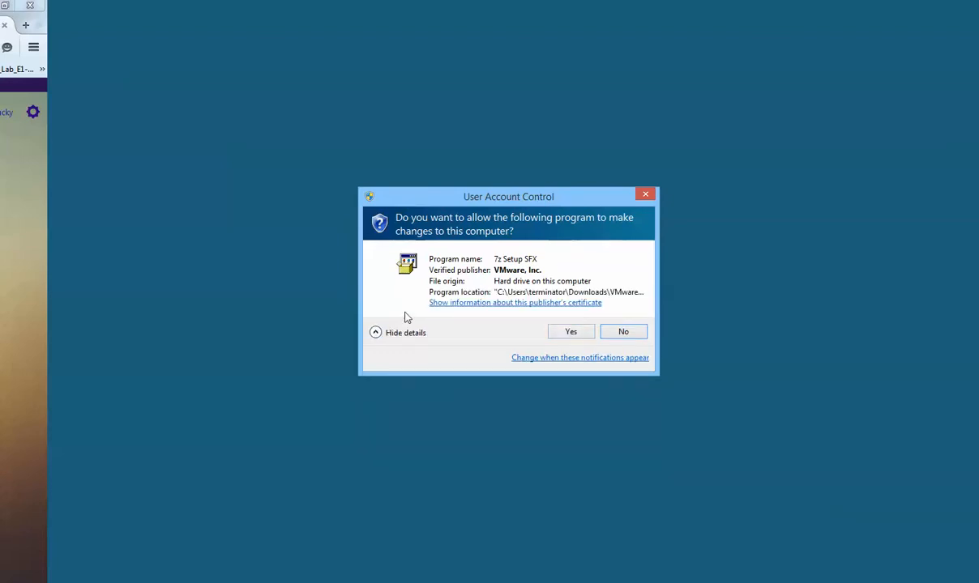
{"action": "left_click", "coordinate": [568, 332]}
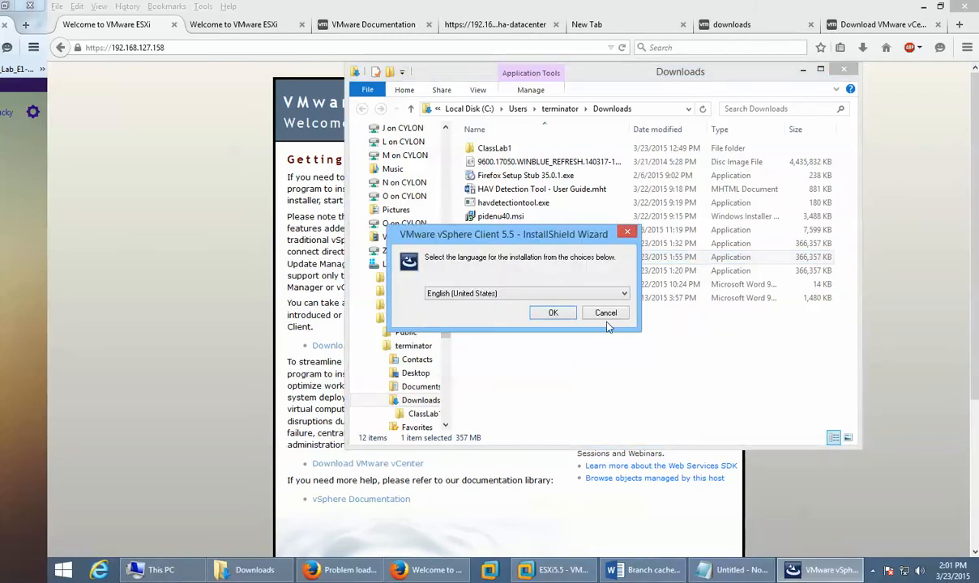
Step: Confirm English (United States), then view Task Manager's Details list of running processes
{"action": "left_click", "coordinate": [567, 319]}
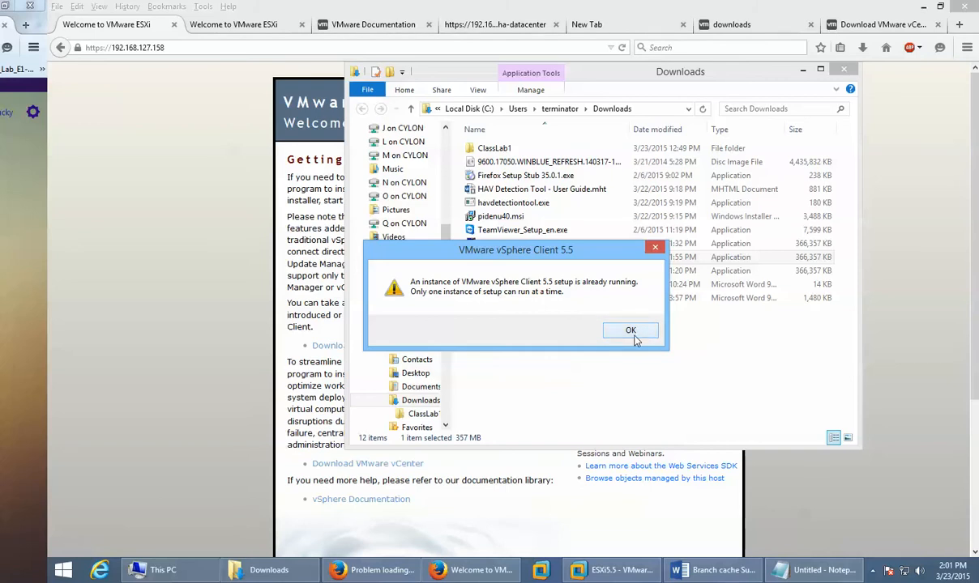
{"action": "right_click", "coordinate": [873, 570]}
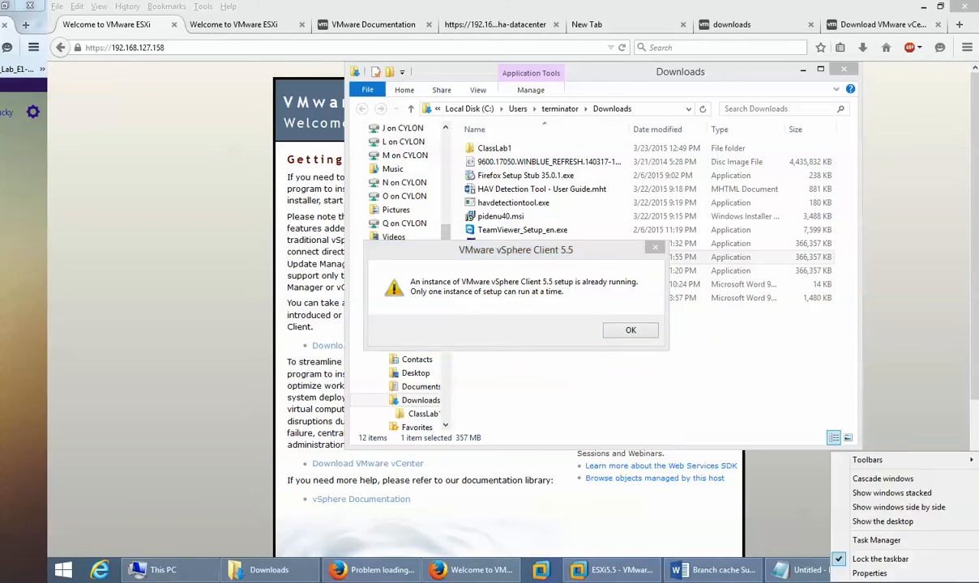
{"action": "left_click", "coordinate": [888, 540]}
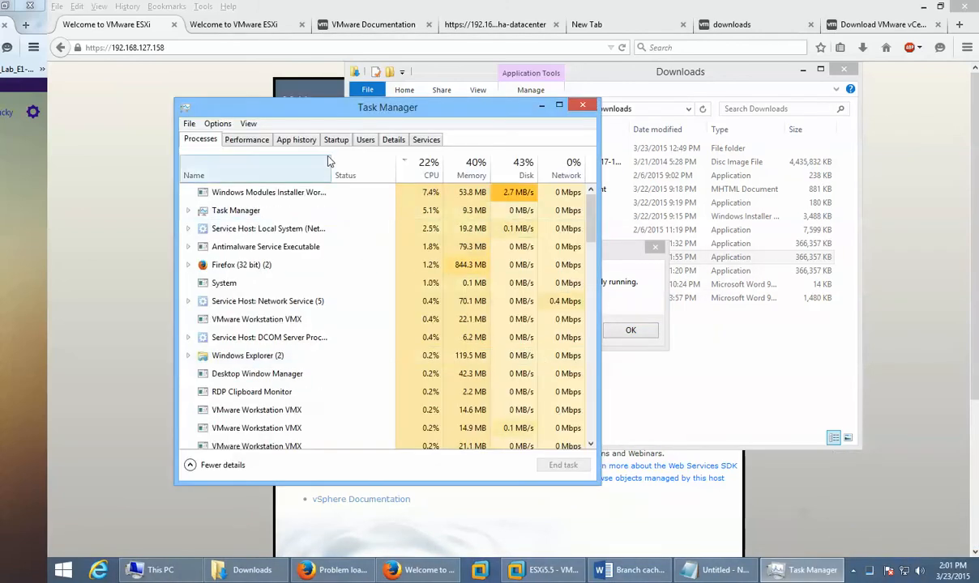
{"action": "left_click", "coordinate": [391, 141]}
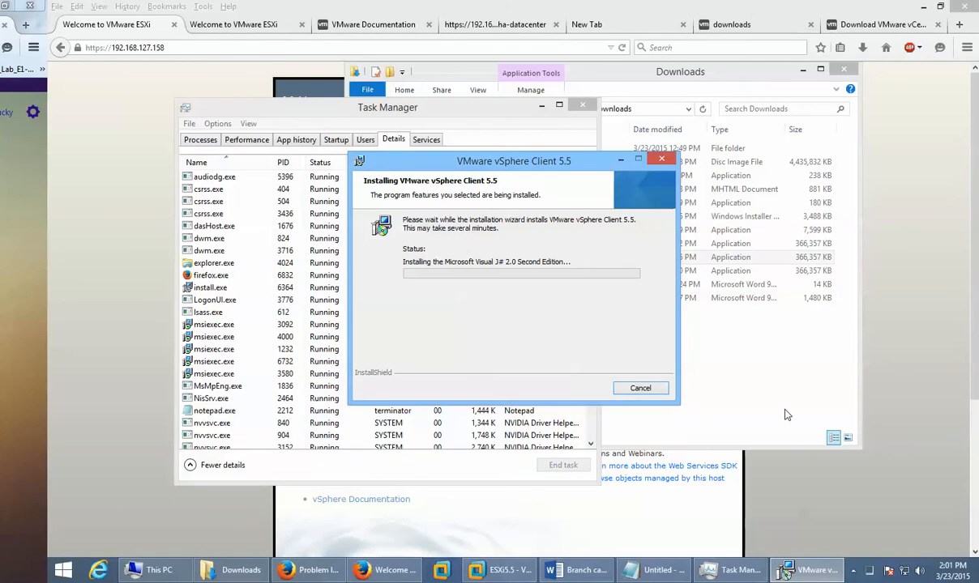
Step: Close Task Manager and dismiss the setup-already-running error and interrupted-installation notice
{"action": "left_click", "coordinate": [584, 106]}
{"action": "left_click_drag", "start_coordinate": [584, 166], "coordinate": [320, 232]}
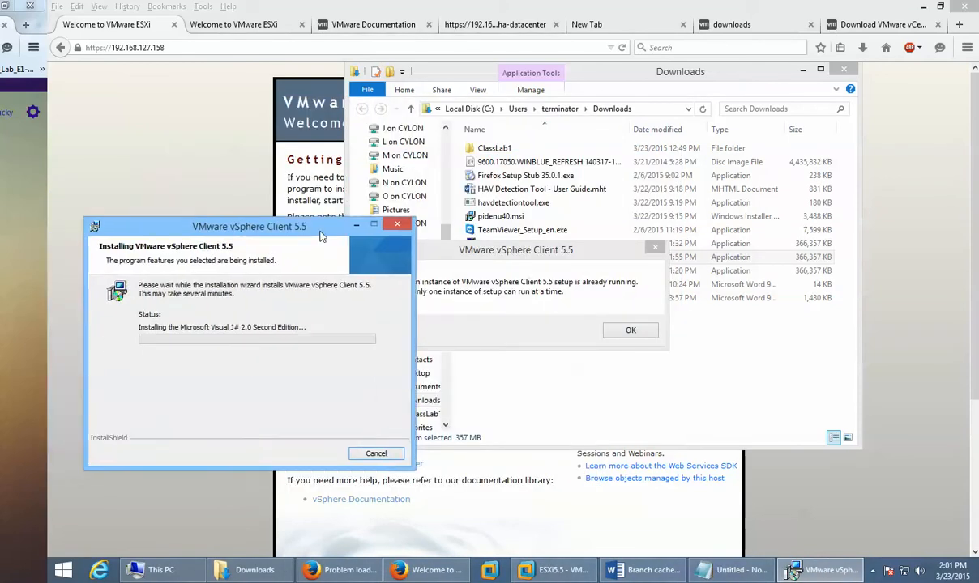
{"action": "left_click", "coordinate": [628, 330]}
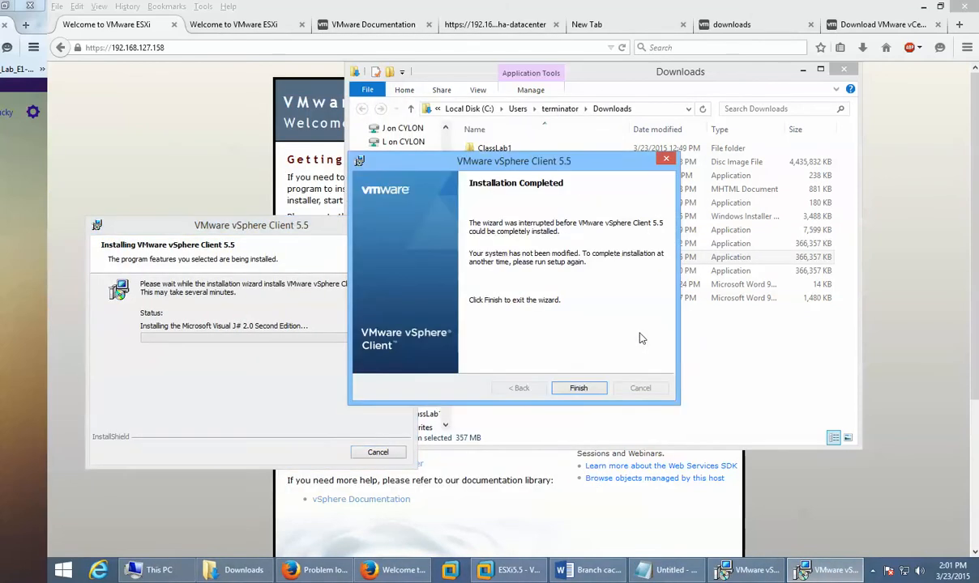
{"action": "left_click", "coordinate": [575, 388]}
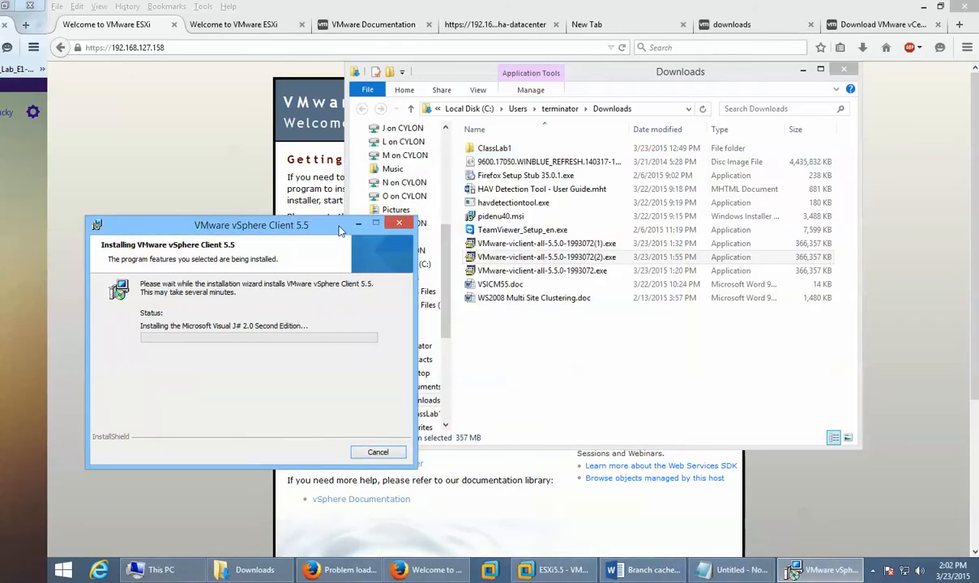
Step: Dismiss the compatibility prompt, finish the vSphere Client install, and close the Downloads folder
{"action": "left_click_drag", "start_coordinate": [340, 230], "coordinate": [609, 133]}
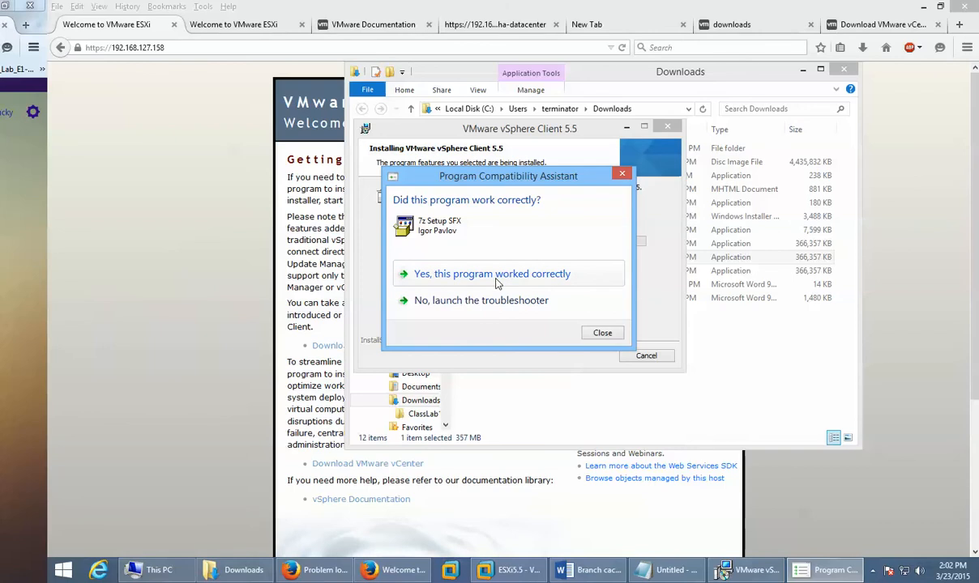
{"action": "left_click", "coordinate": [622, 174]}
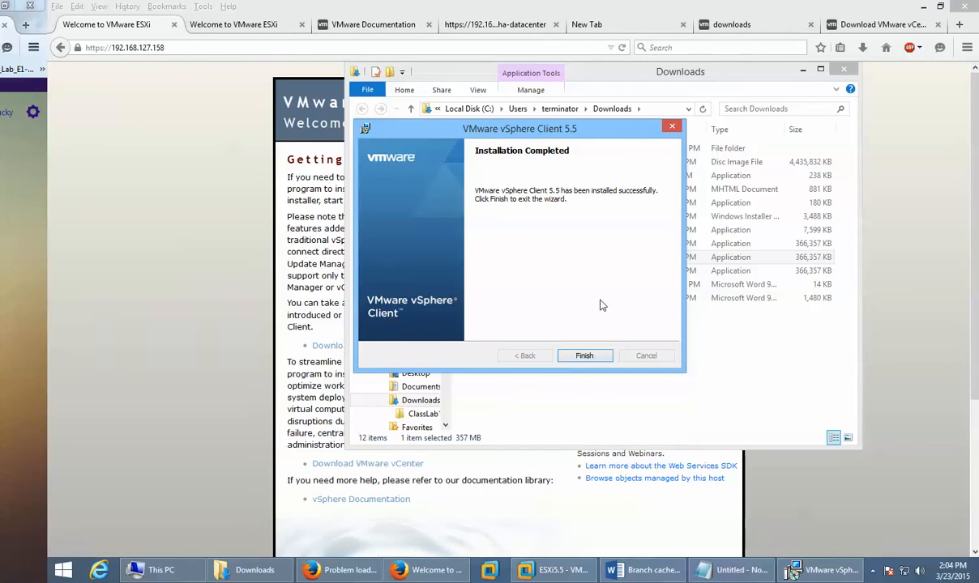
{"action": "left_click", "coordinate": [580, 357]}
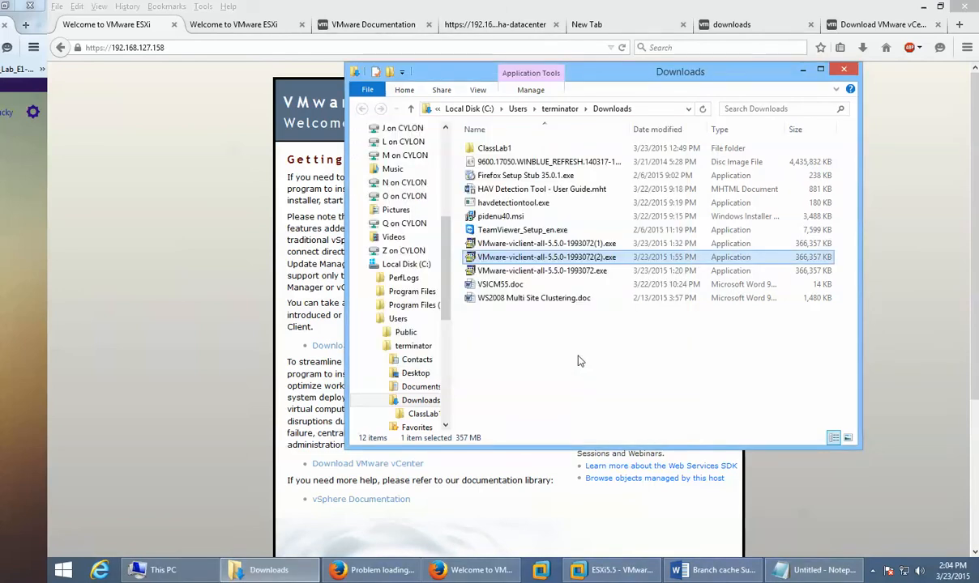
{"action": "left_click", "coordinate": [844, 71]}
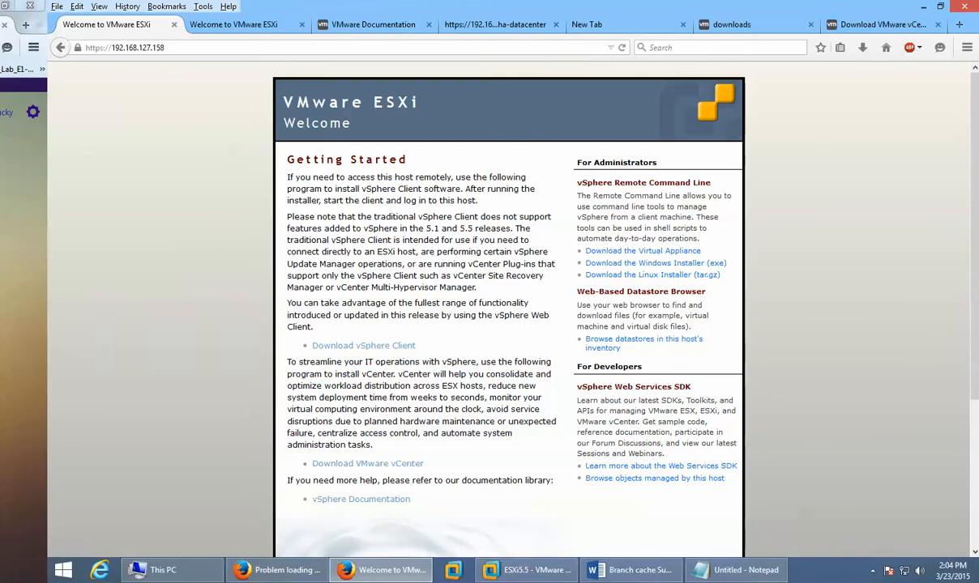
Step: Move the VMware vSphere Client desktop shortcut and launch the client from it
{"action": "left_click", "coordinate": [952, 570]}
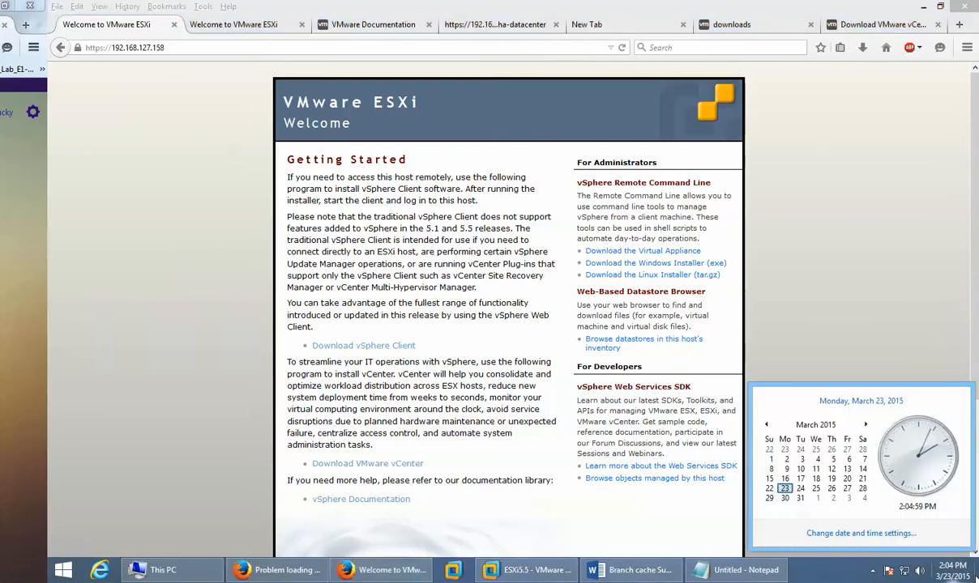
{"action": "left_click", "coordinate": [952, 570]}
{"action": "left_click", "coordinate": [976, 574]}
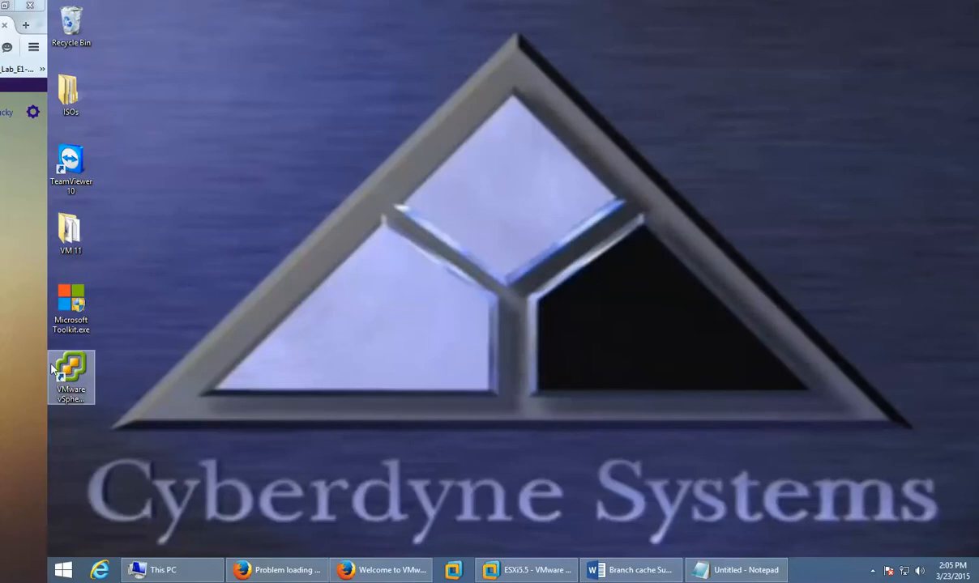
{"action": "left_click_drag", "start_coordinate": [71, 366], "coordinate": [247, 127]}
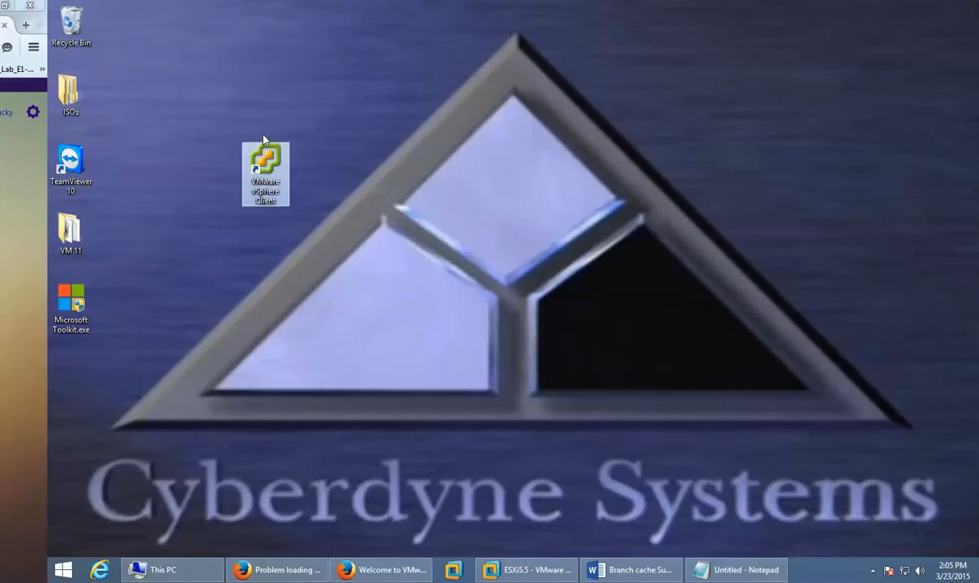
{"action": "left_click", "coordinate": [257, 262]}
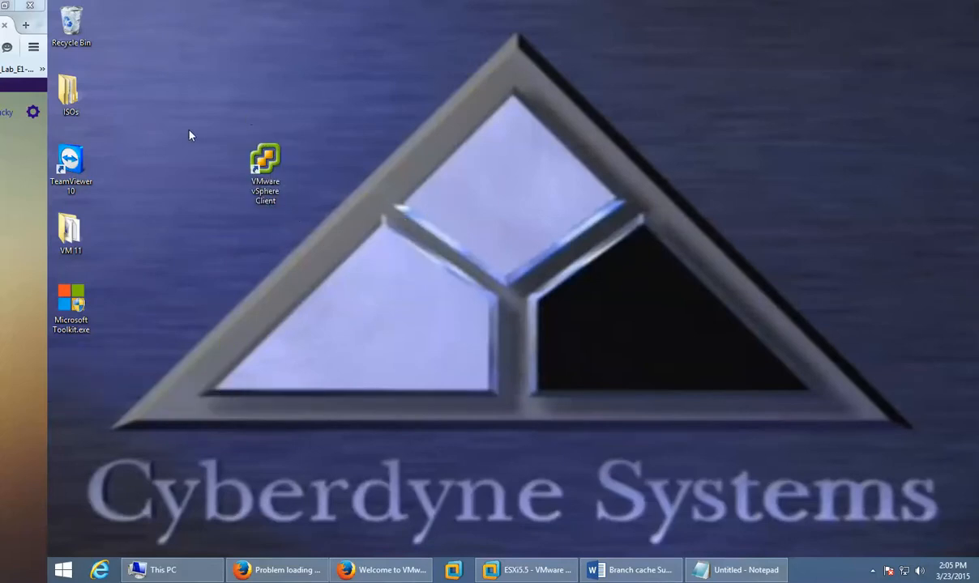
{"action": "double_click", "coordinate": [274, 163]}
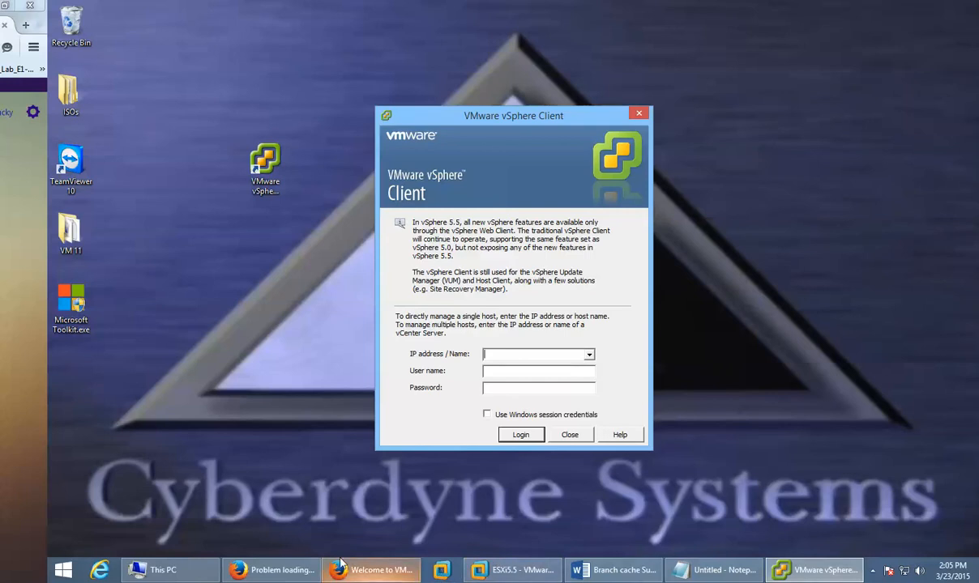
Step: Log in to host 192.168.1.93 as root with the account password
{"action": "left_click", "coordinate": [510, 570]}
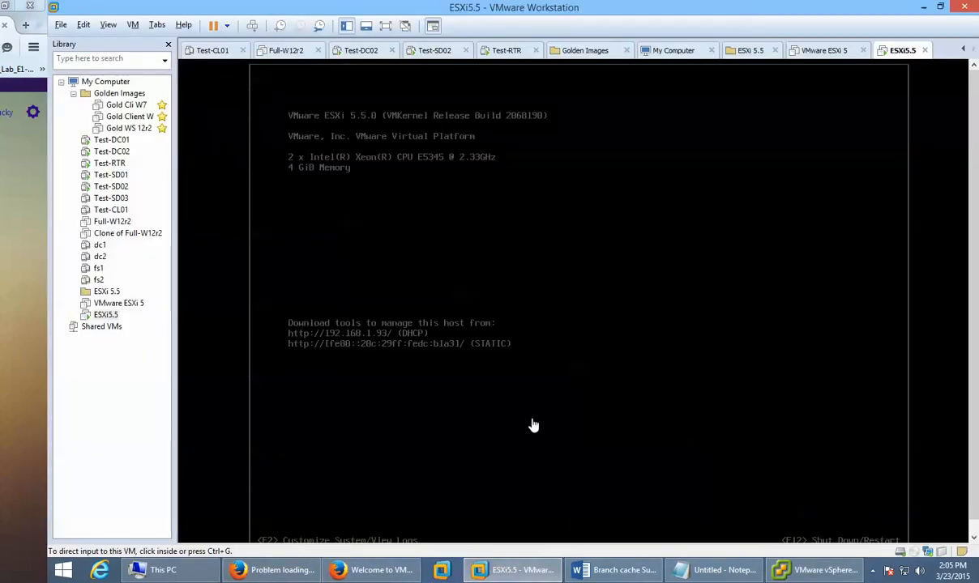
{"action": "key", "text": "alt+Tab"}
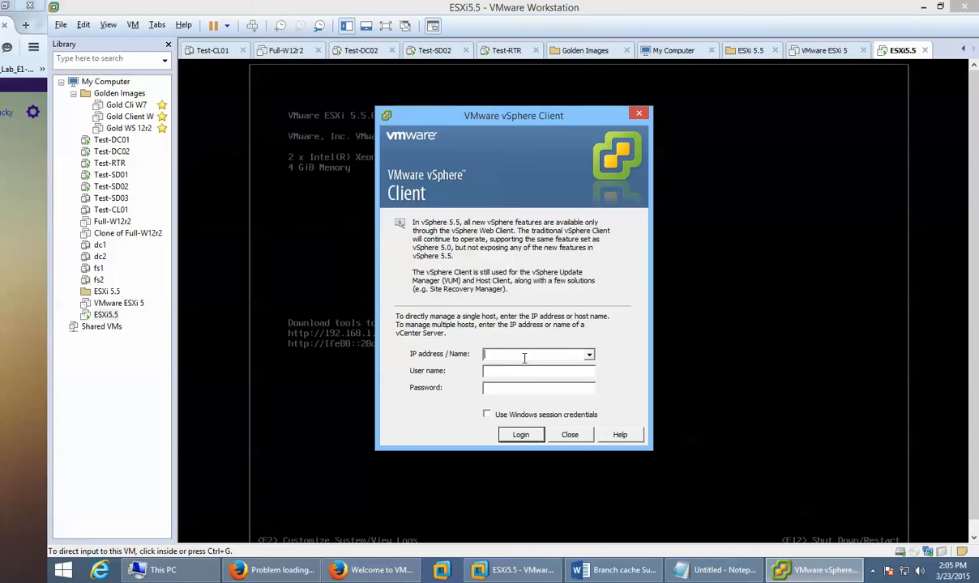
{"action": "type", "text": "192.168.1.936"}
{"action": "key", "text": "BackSpace"}
{"action": "left_click", "coordinate": [500, 369]}
{"action": "type", "text": "root"}
{"action": "key", "text": "Tab"}
{"action": "type", "text": "*********"}
{"action": "left_click", "coordinate": [521, 436]}
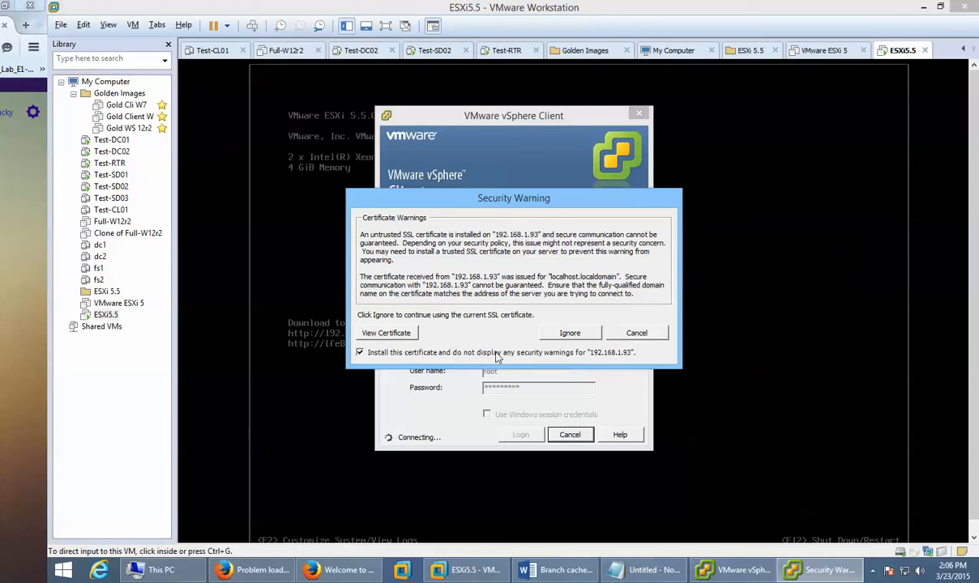
Step: Start importing the host's certificate into the Current User store with automatic store selection
{"action": "left_click", "coordinate": [388, 333]}
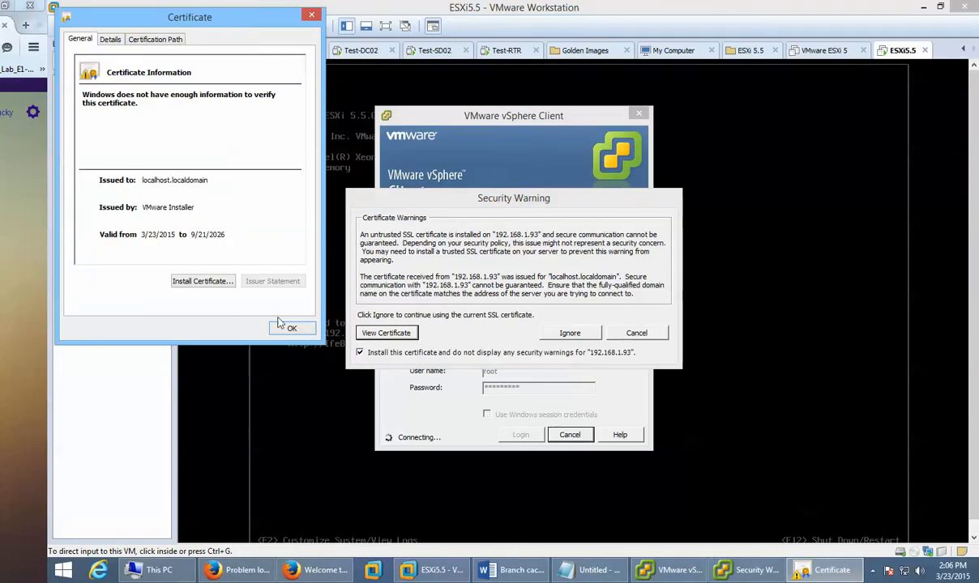
{"action": "left_click", "coordinate": [202, 281]}
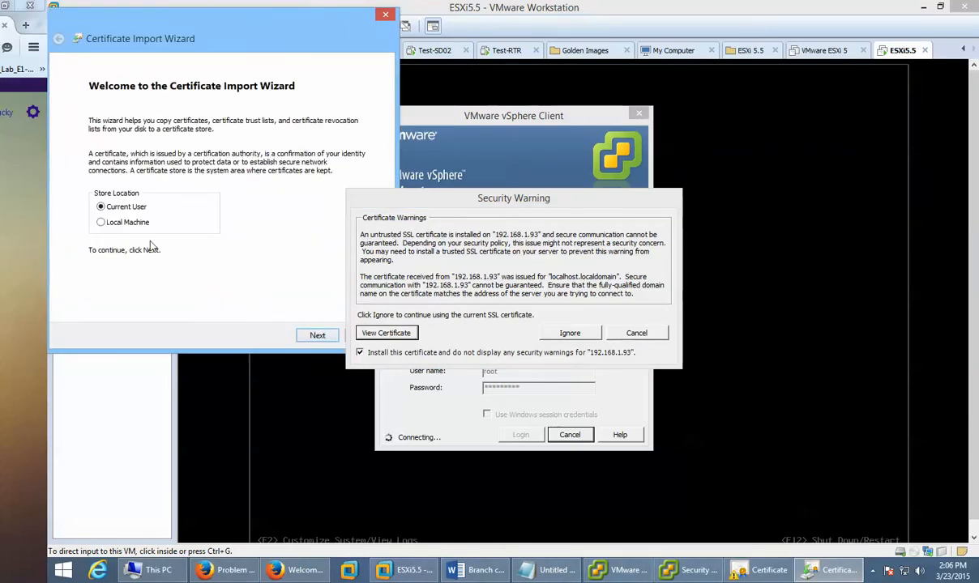
{"action": "left_click", "coordinate": [118, 227]}
{"action": "left_click", "coordinate": [121, 206]}
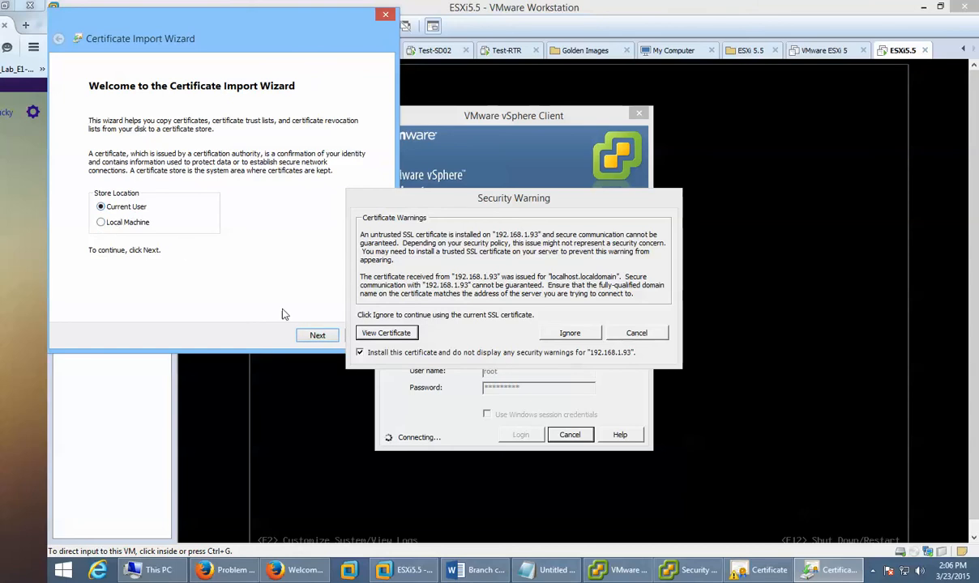
{"action": "left_click", "coordinate": [318, 335]}
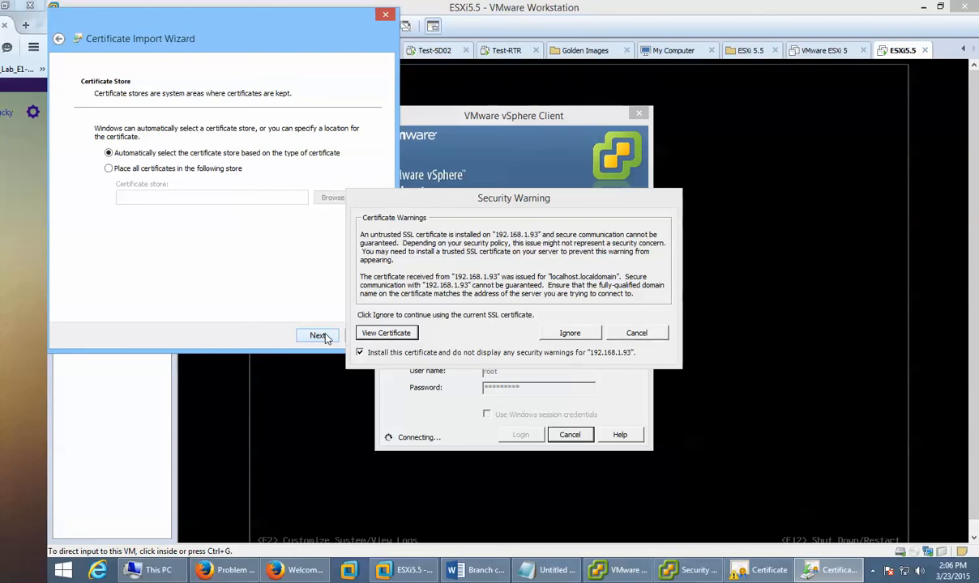
{"action": "left_click", "coordinate": [319, 335]}
Step: Complete the certificate import, close the certificate details, and ignore the security warning
{"action": "left_click_drag", "start_coordinate": [525, 201], "coordinate": [734, 201]}
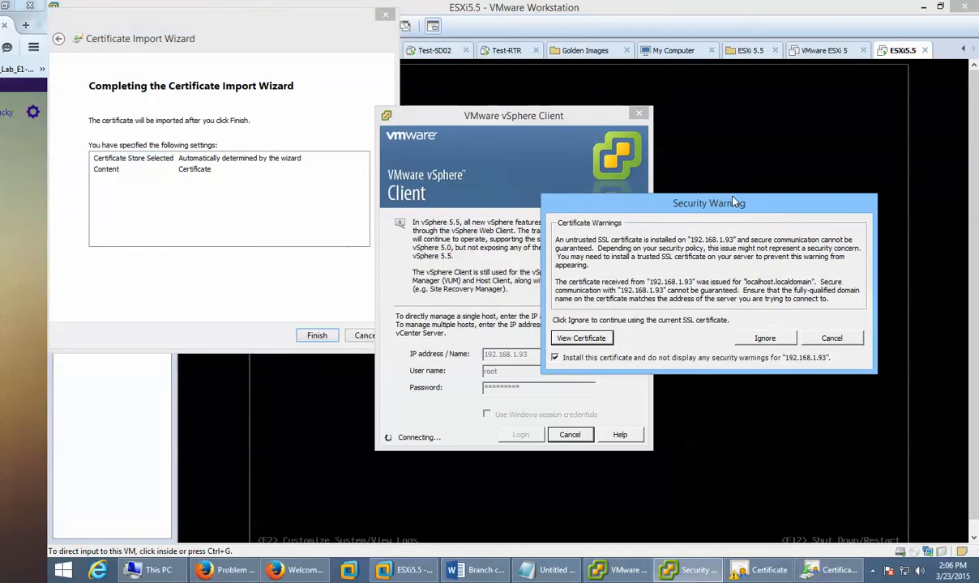
{"action": "left_click", "coordinate": [279, 41]}
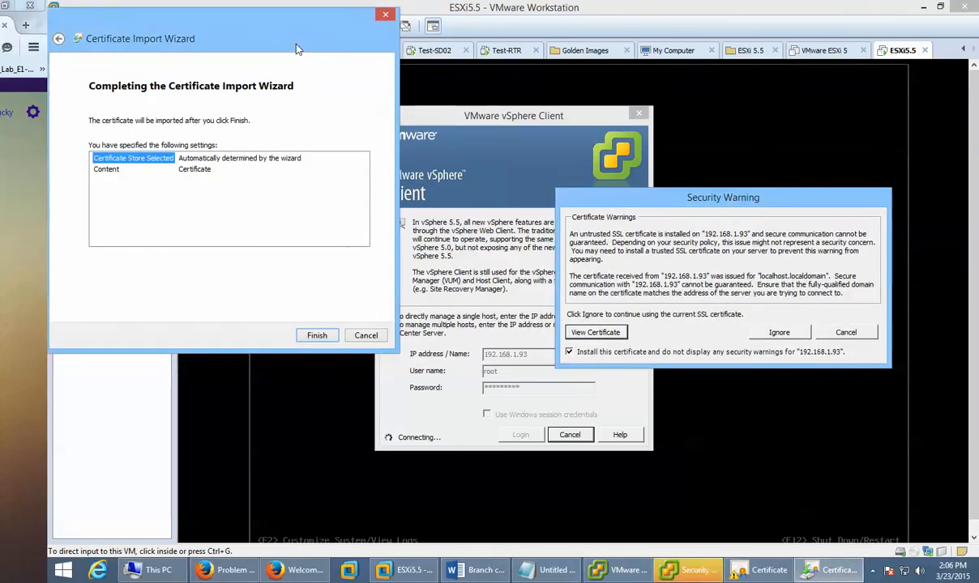
{"action": "left_click", "coordinate": [316, 335]}
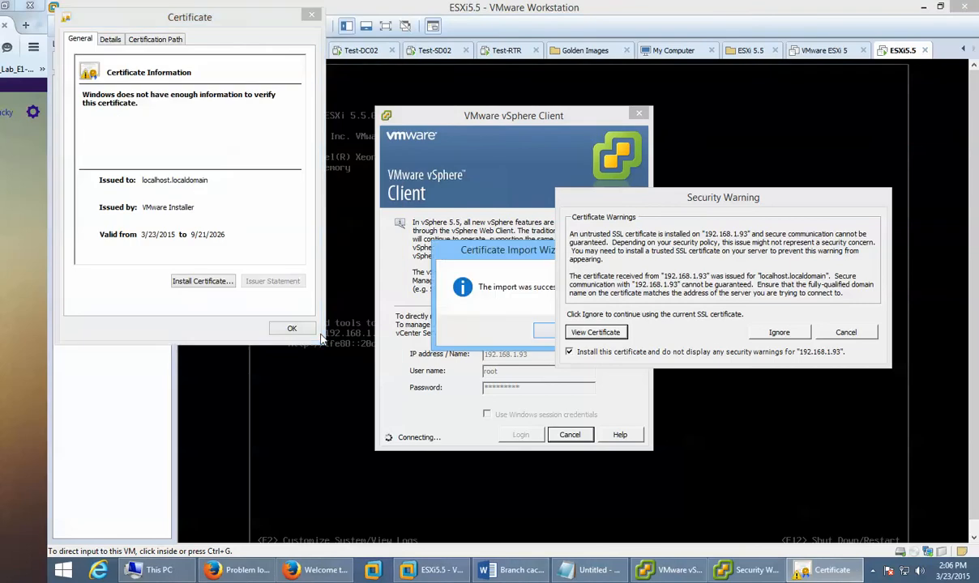
{"action": "left_click_drag", "start_coordinate": [519, 253], "coordinate": [485, 225]}
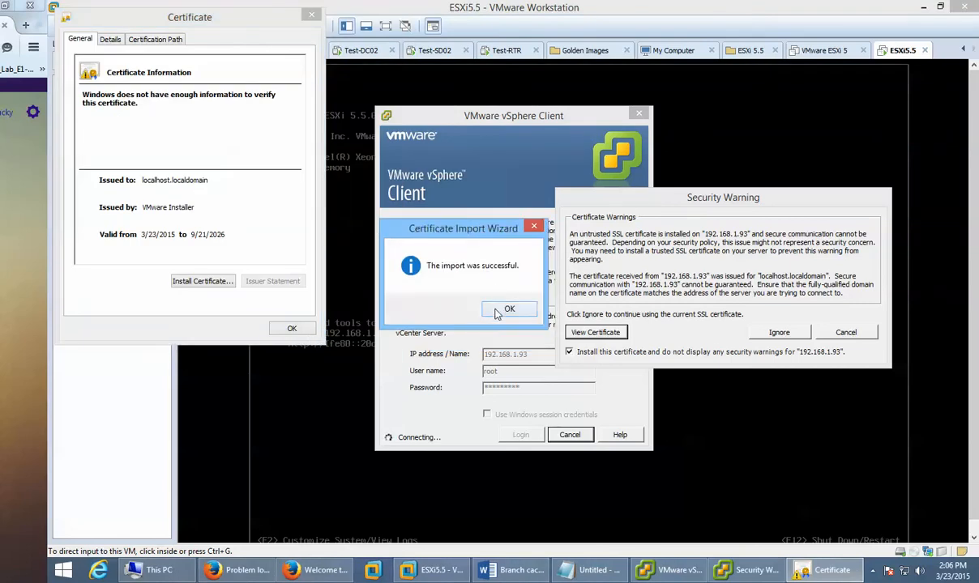
{"action": "left_click", "coordinate": [559, 308]}
{"action": "left_click", "coordinate": [291, 328]}
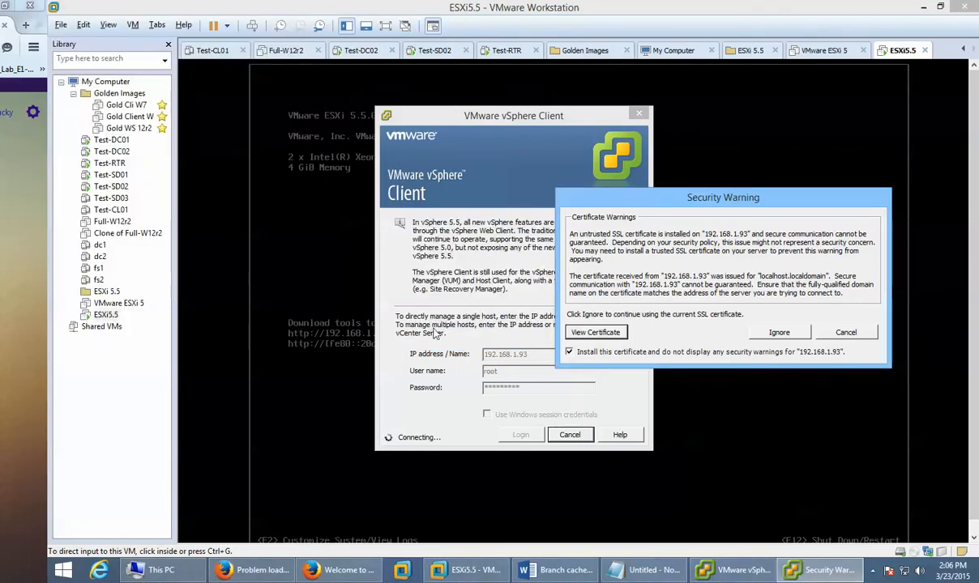
{"action": "left_click", "coordinate": [780, 333]}
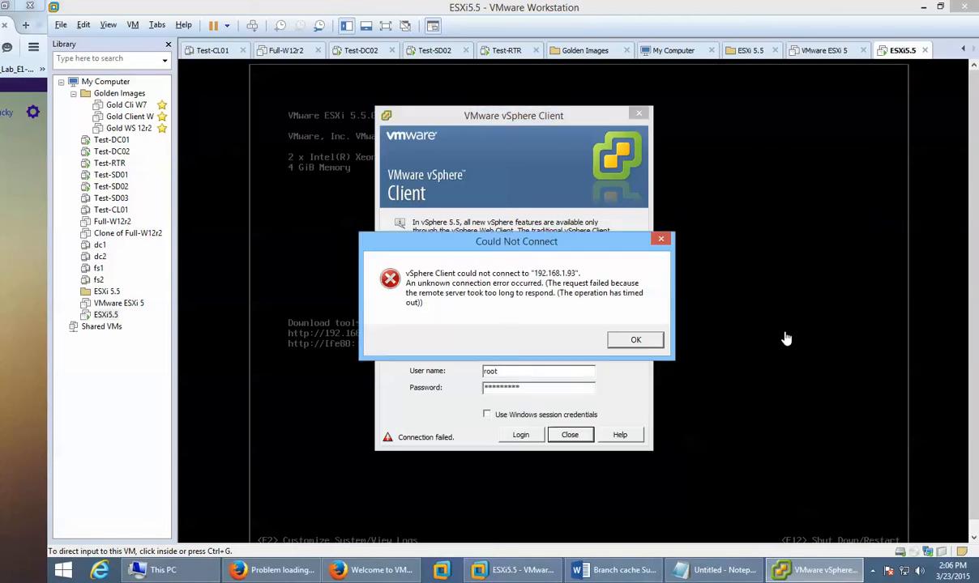
Step: Dismiss the timeout error and retry logging in to 192.168.1.93 with the re-entered password
{"action": "left_click", "coordinate": [628, 342]}
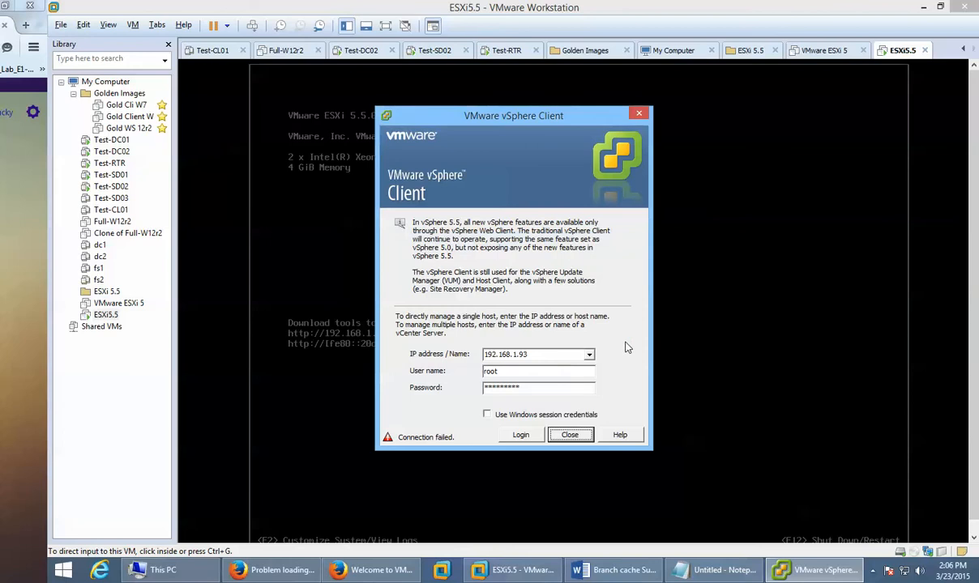
{"action": "left_click", "coordinate": [530, 437]}
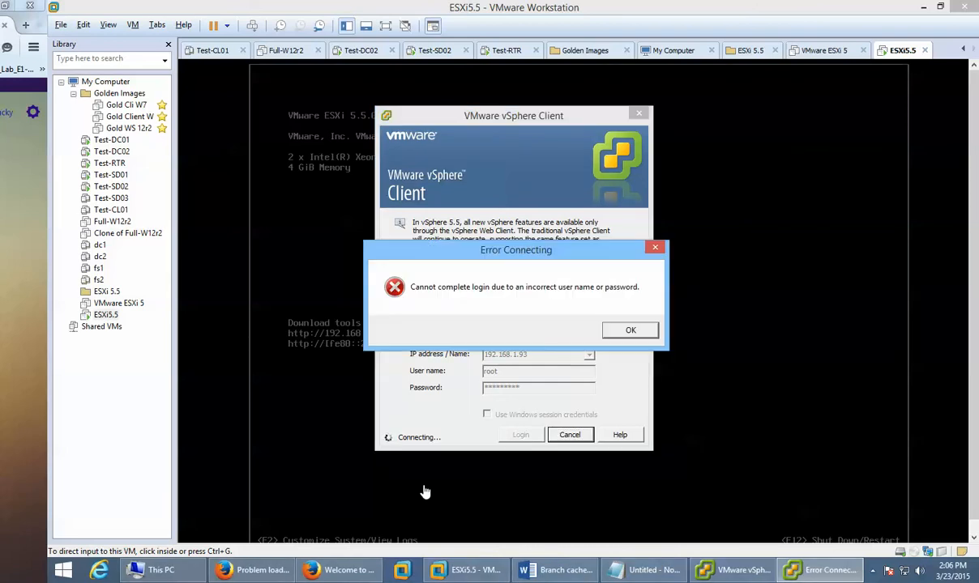
{"action": "left_click", "coordinate": [628, 331]}
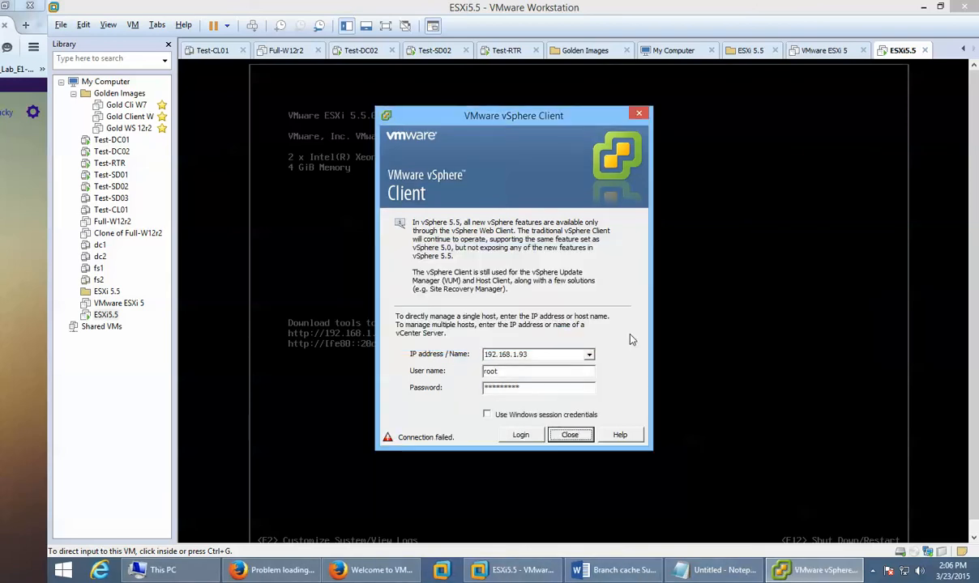
{"action": "left_click_drag", "start_coordinate": [552, 389], "coordinate": [452, 375]}
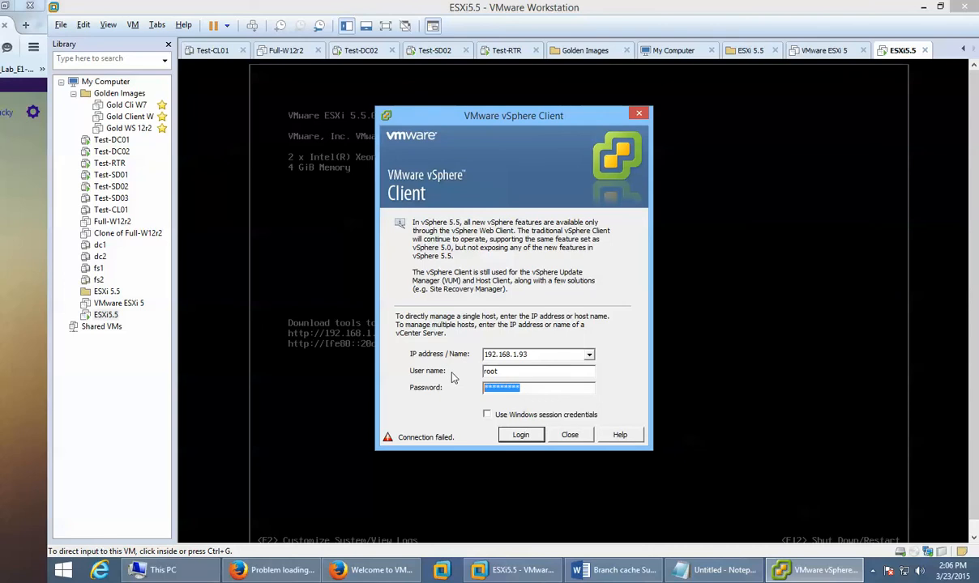
{"action": "type", "text": "*******"}
{"action": "left_click", "coordinate": [520, 435]}
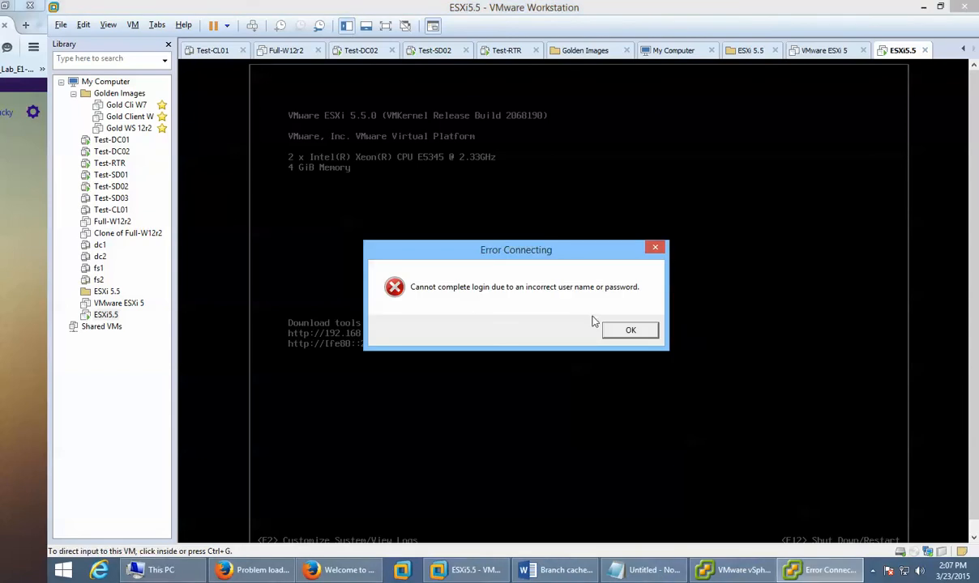
Step: Dismiss the failed-login error and log in as root to the ESXi system customization menu
{"action": "left_click", "coordinate": [631, 329]}
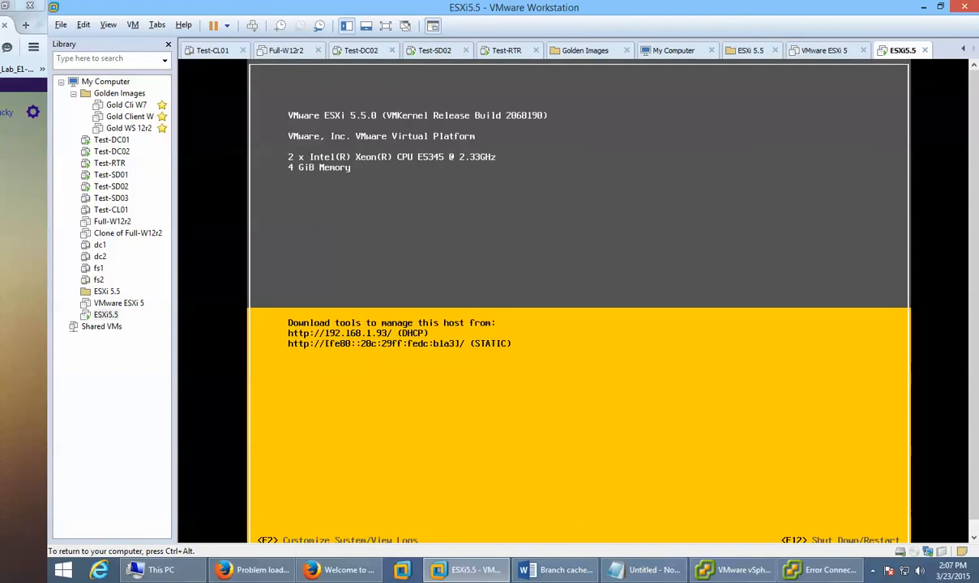
{"action": "key", "text": "F2"}
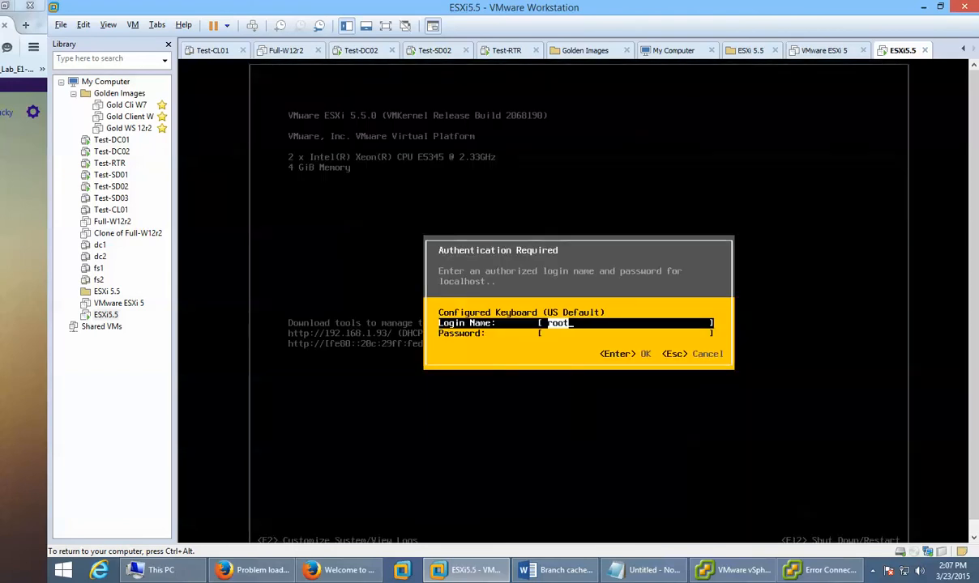
{"action": "key", "text": "Tab"}
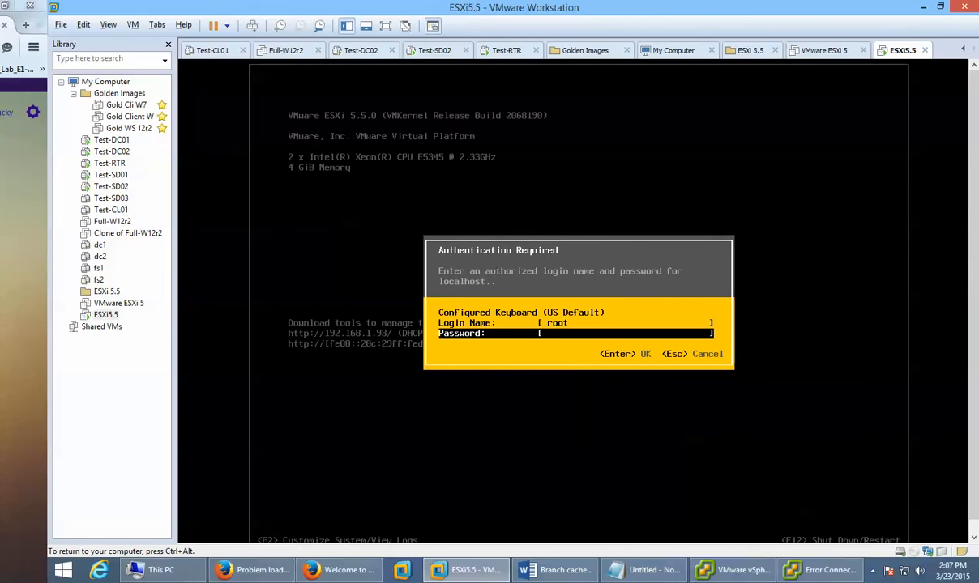
{"action": "key", "text": "Escape"}
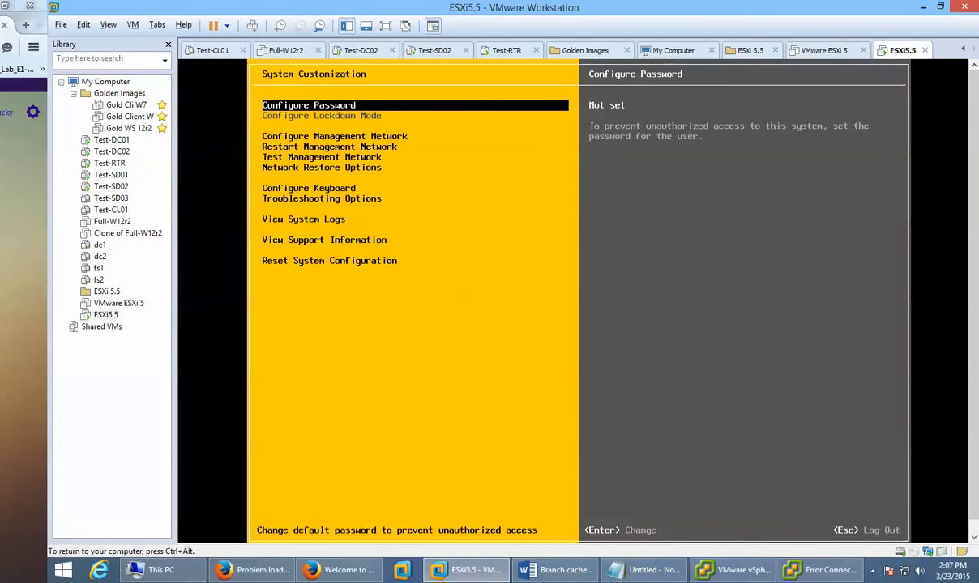
Step: Set and confirm a new root password, then return to the main ESXi console screen
{"action": "key", "text": "Return"}
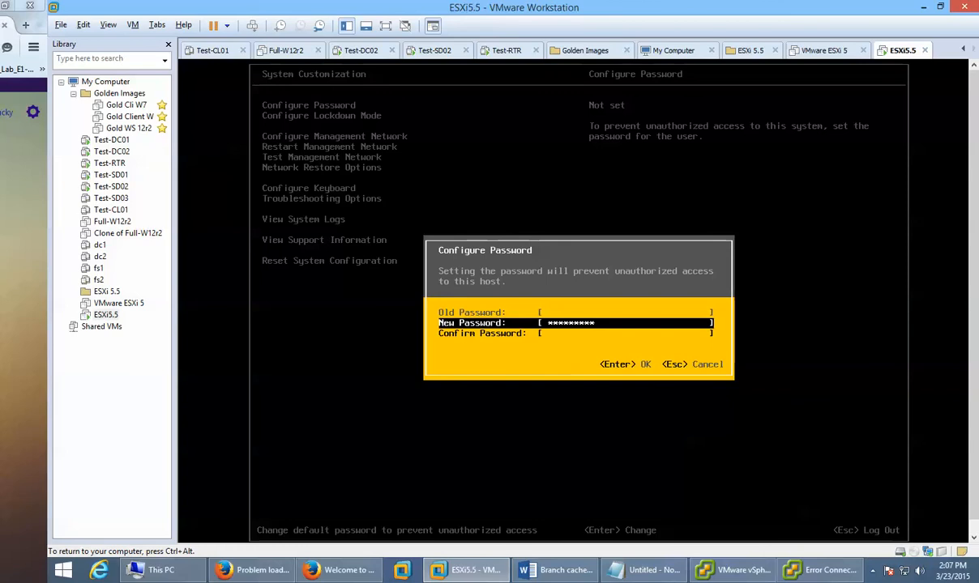
{"action": "key", "text": "Down"}
{"action": "type", "text": "******"}
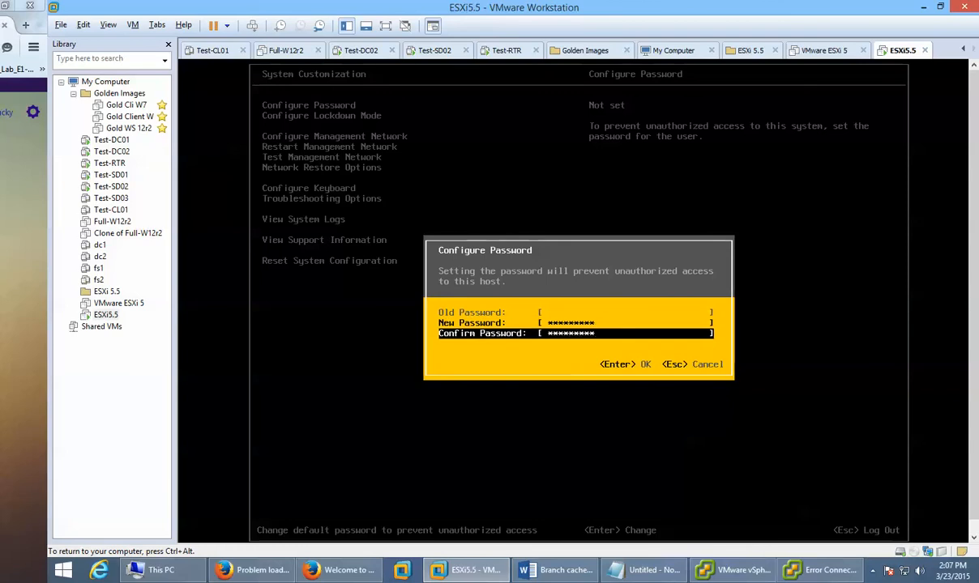
{"action": "key", "text": "Return"}
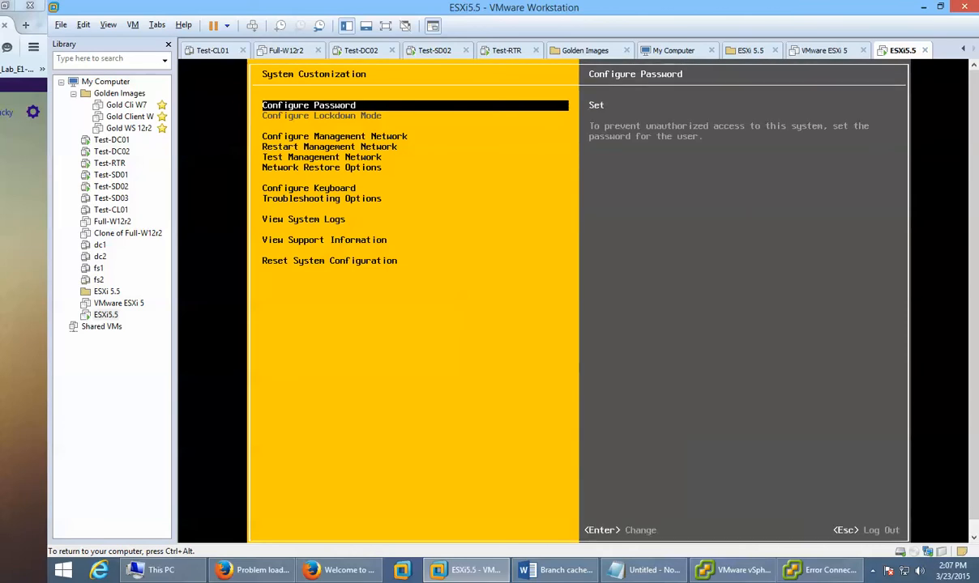
{"action": "key", "text": "Escape"}
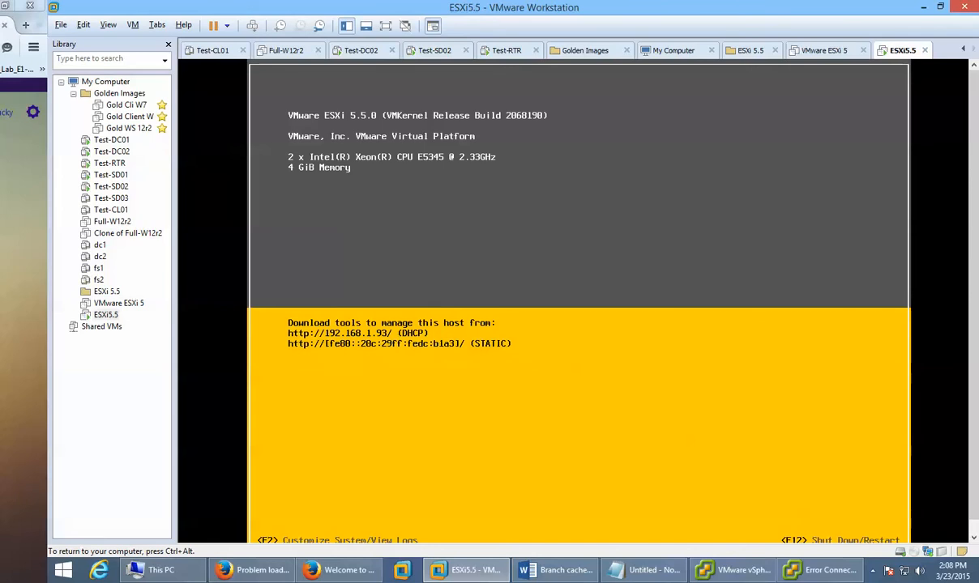
Step: Release the VM, clear the connection error, log in to 192.168.1.93 and accept the evaluation notice
{"action": "key", "text": "ctrl+alt"}
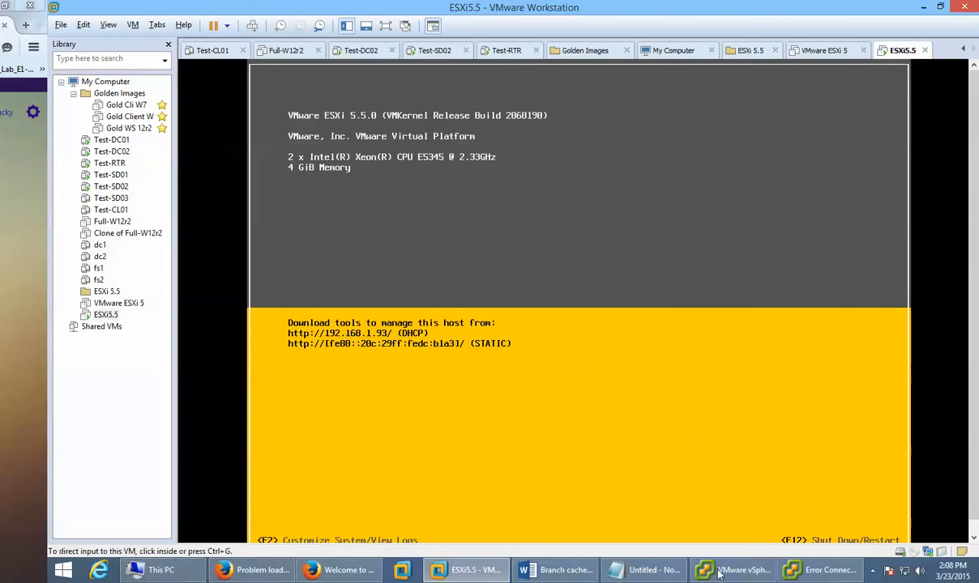
{"action": "left_click", "coordinate": [806, 570]}
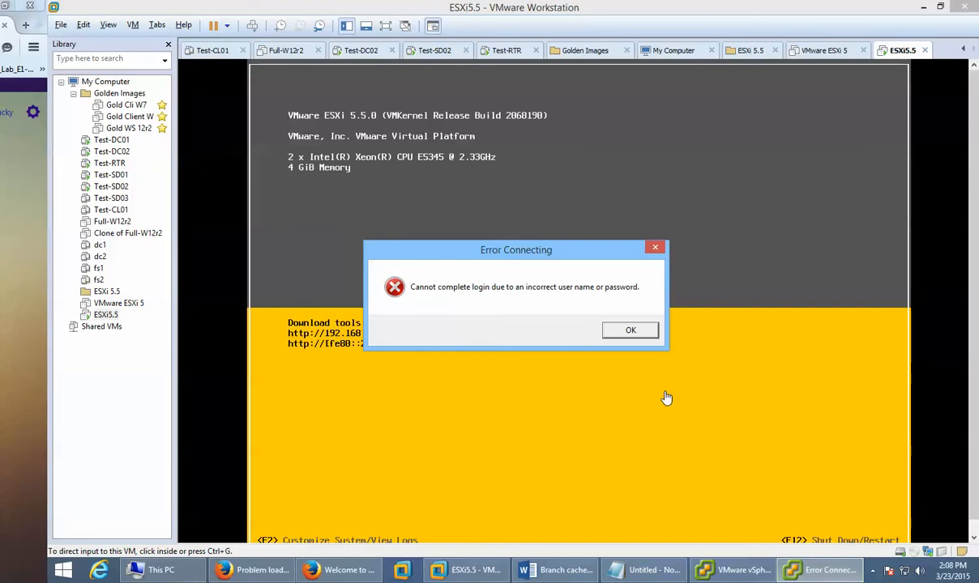
{"action": "left_click", "coordinate": [620, 332]}
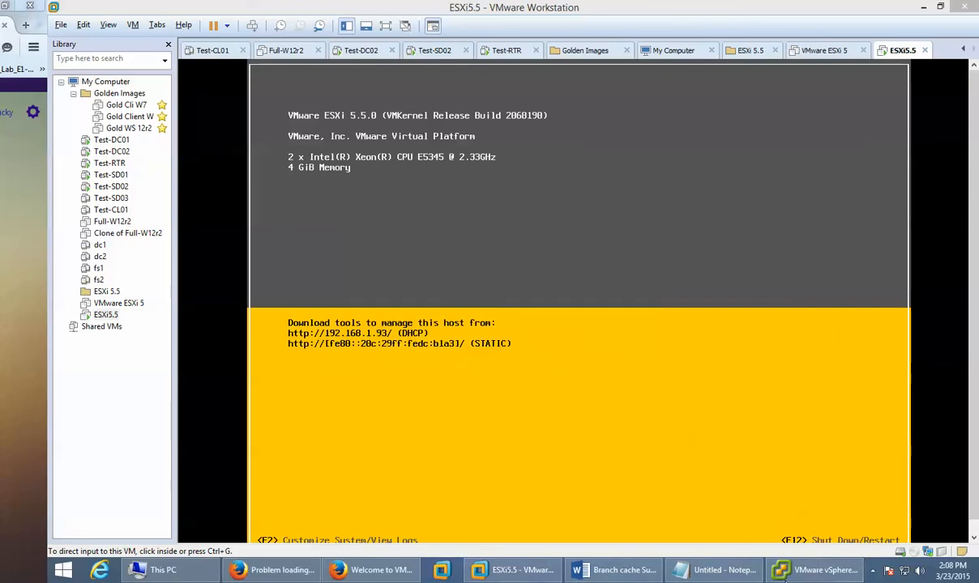
{"action": "left_click", "coordinate": [804, 571]}
{"action": "left_click", "coordinate": [520, 434]}
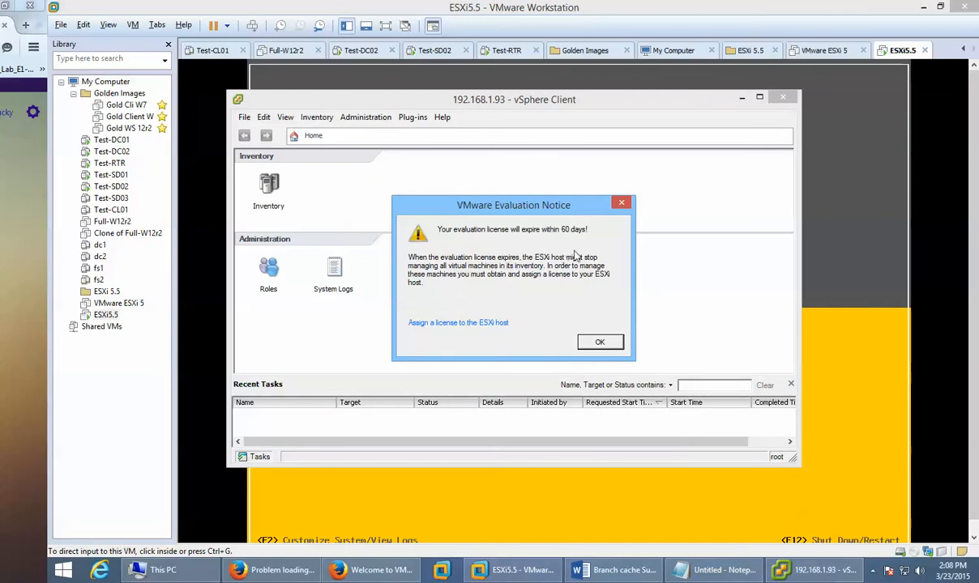
{"action": "left_click", "coordinate": [603, 342]}
{"action": "left_click", "coordinate": [596, 343]}
Step: Maximize the vSphere Client and open the Inventory for host 192.168.1.93 on its Getting Started page
{"action": "left_click", "coordinate": [600, 343]}
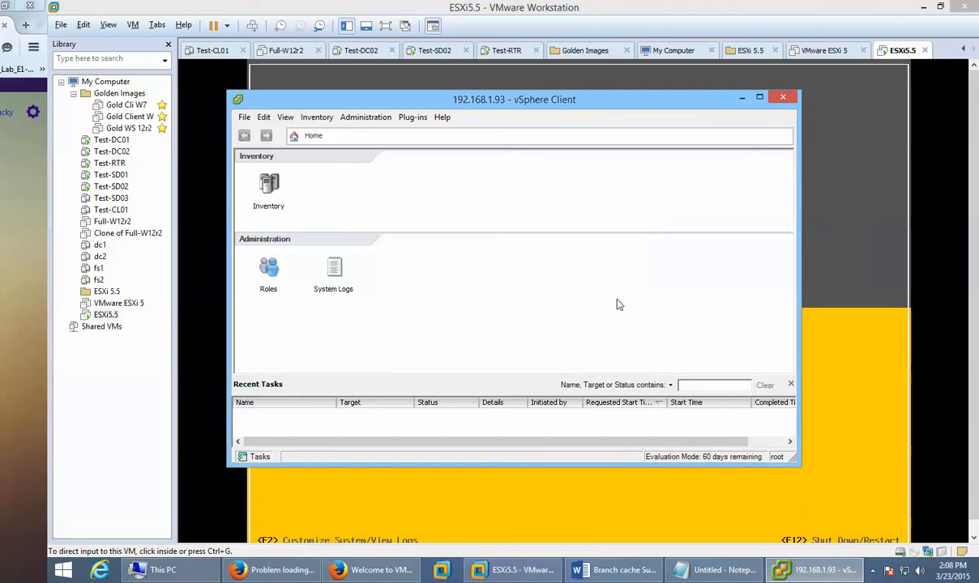
{"action": "left_click", "coordinate": [760, 99]}
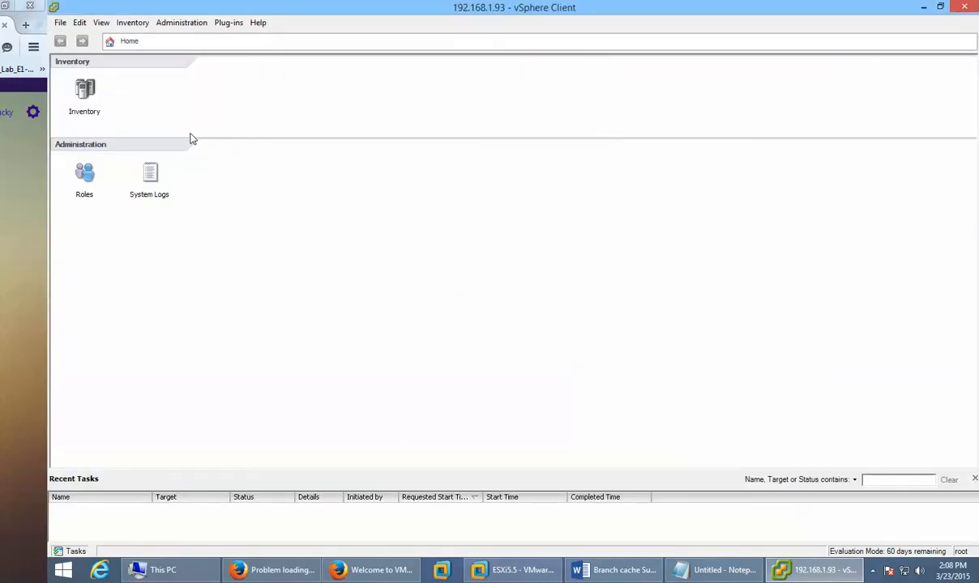
{"action": "left_click", "coordinate": [820, 573]}
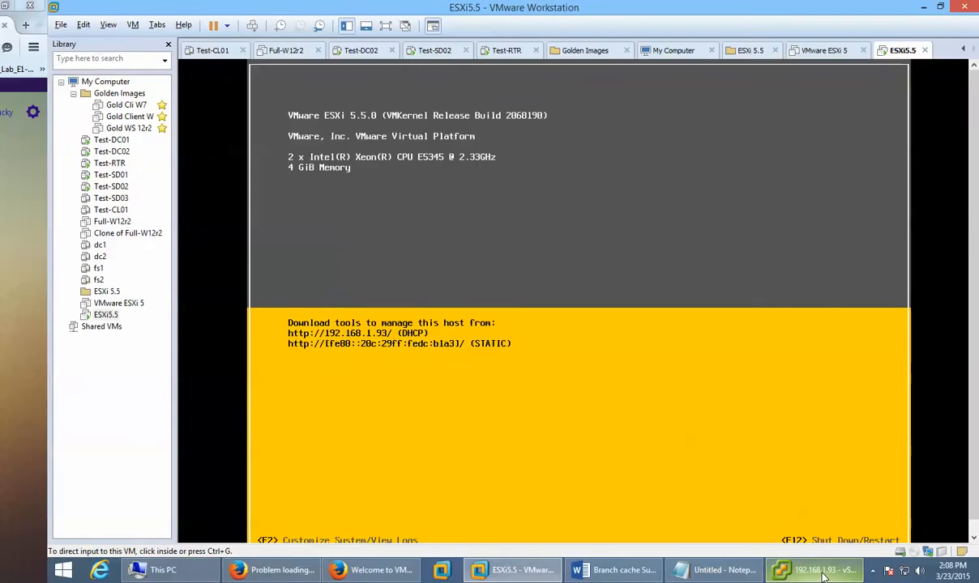
{"action": "left_click", "coordinate": [823, 573]}
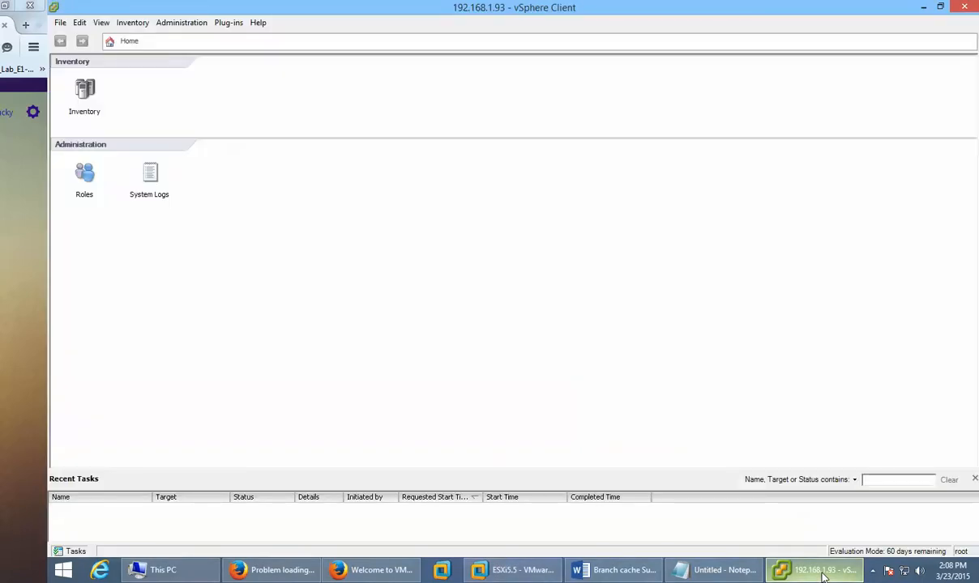
{"action": "left_click", "coordinate": [517, 572]}
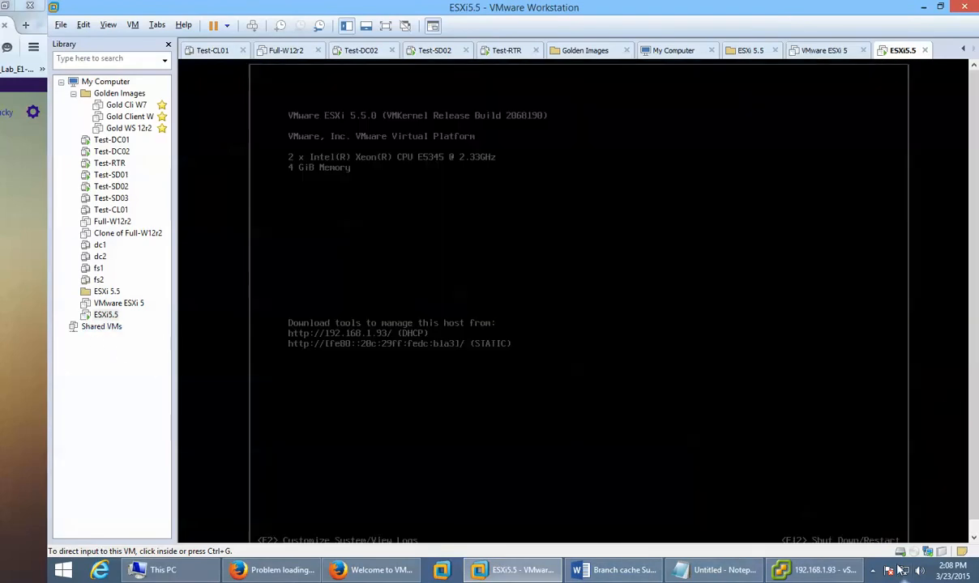
{"action": "left_click", "coordinate": [833, 572]}
{"action": "left_click", "coordinate": [834, 573]}
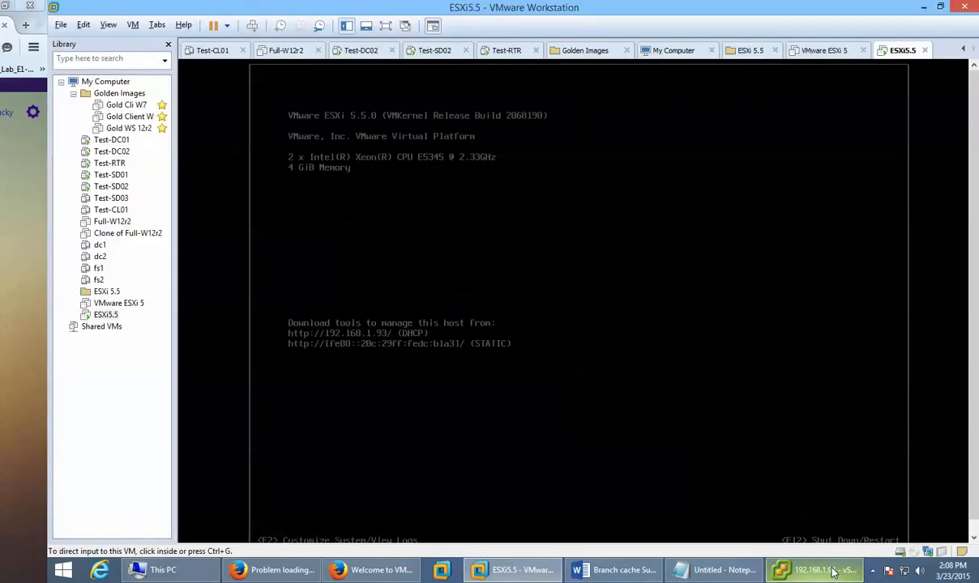
{"action": "left_click", "coordinate": [833, 572]}
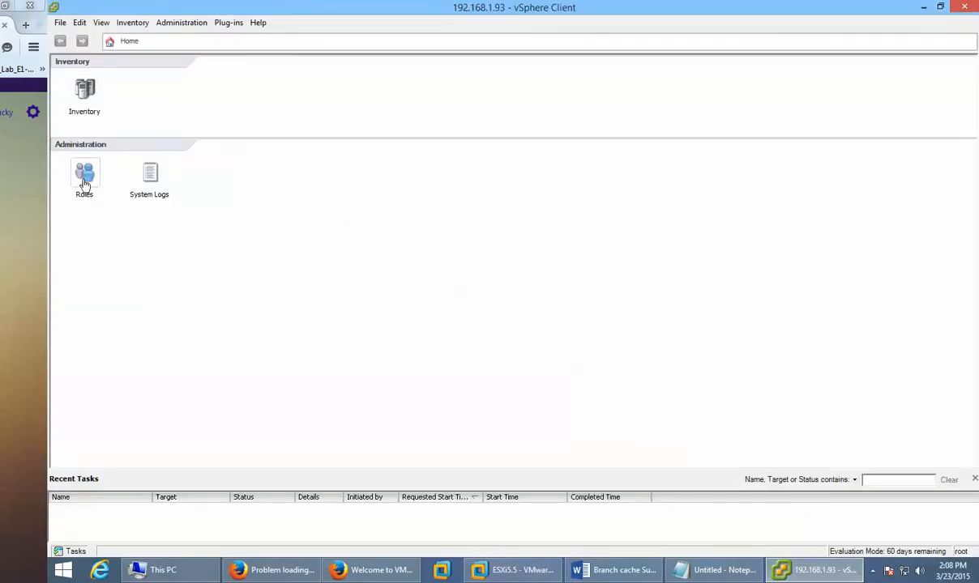
{"action": "left_click", "coordinate": [84, 95]}
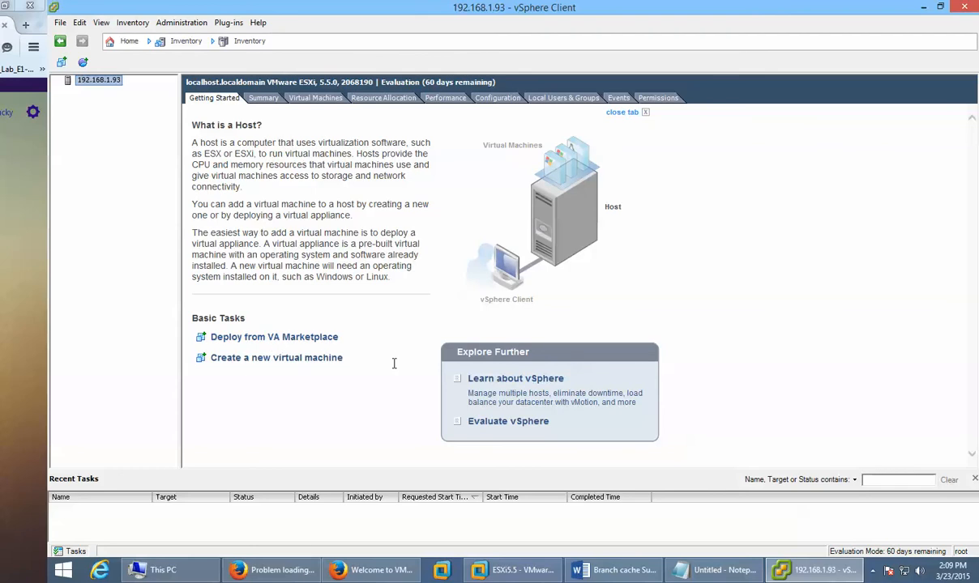
{"action": "left_click", "coordinate": [297, 340]}
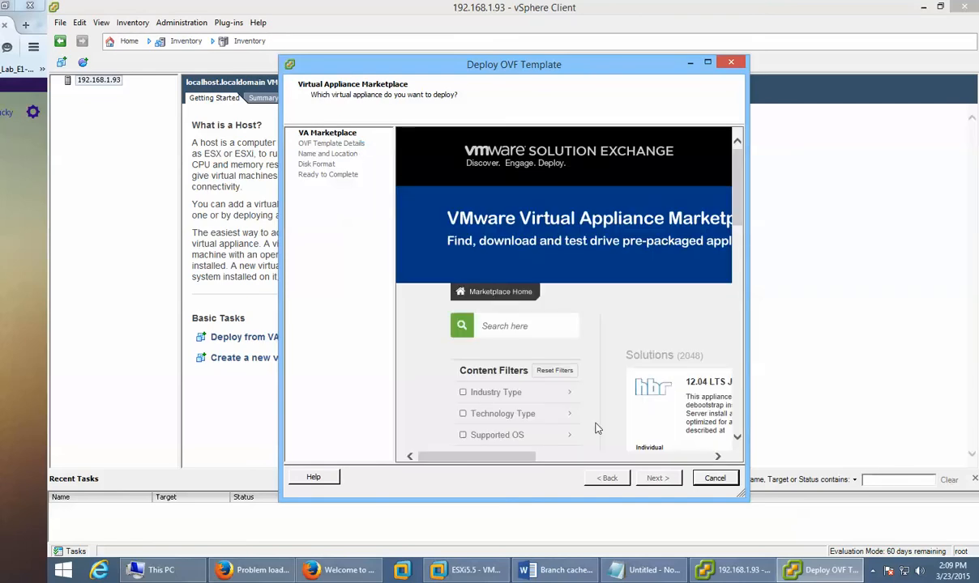
{"action": "double_click", "coordinate": [674, 63]}
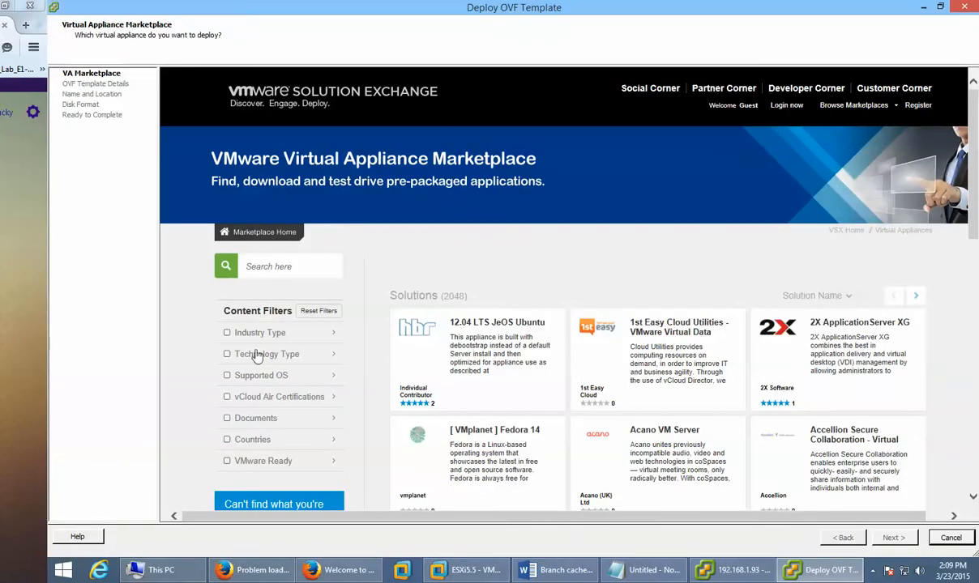
{"action": "left_click", "coordinate": [264, 270]}
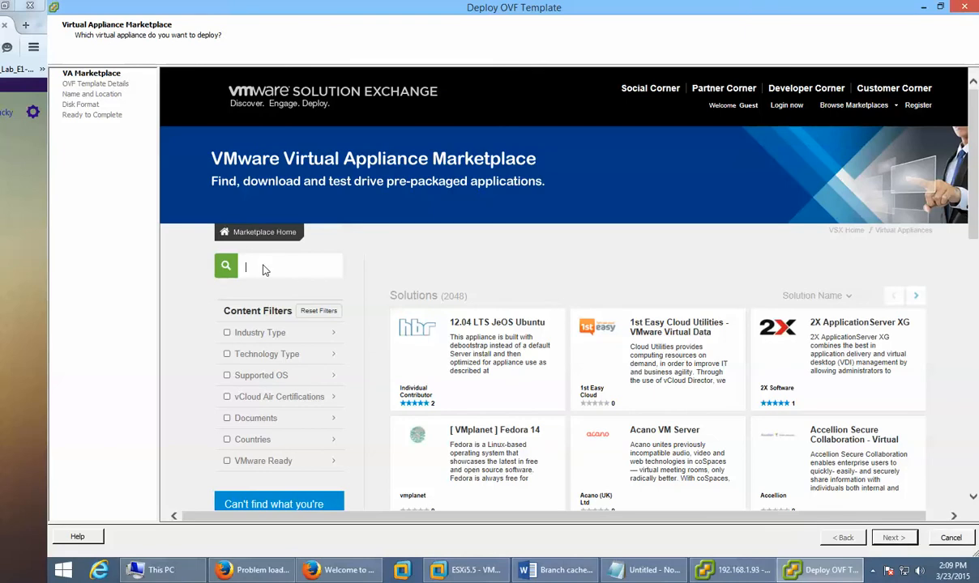
{"action": "type", "text": "windows xp"}
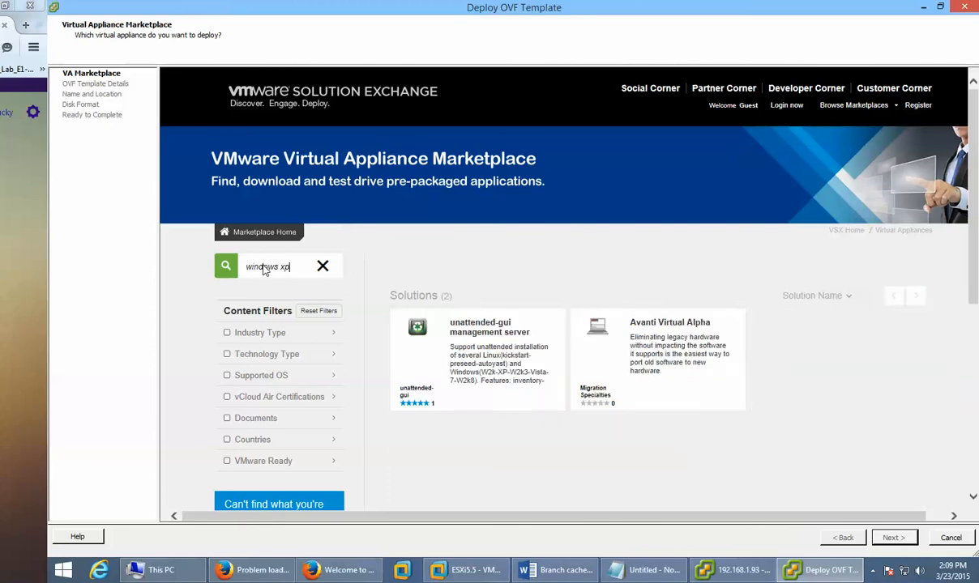
{"action": "triple_click", "coordinate": [276, 271]}
{"action": "type", "text": "windows"}
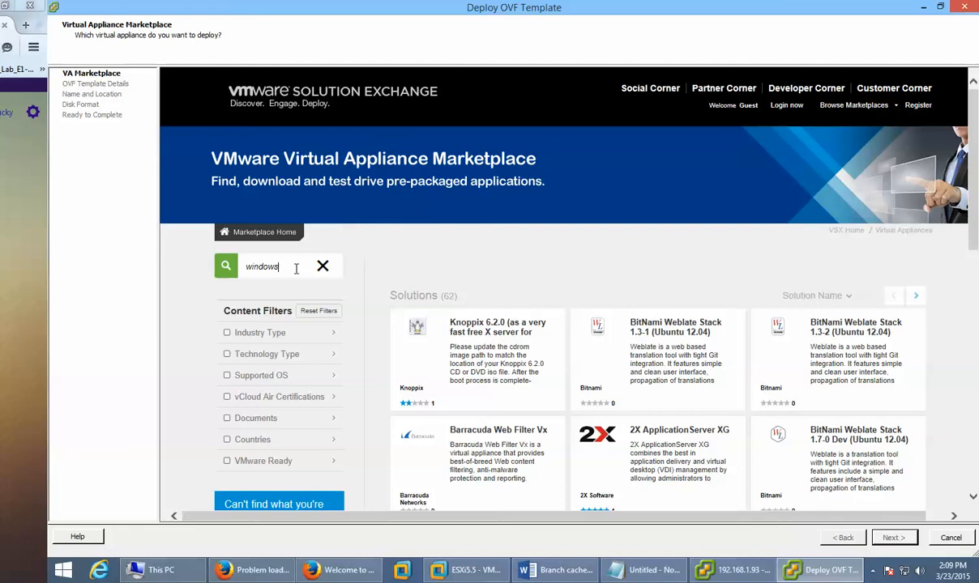
{"action": "left_click_drag", "start_coordinate": [296, 269], "coordinate": [204, 240]}
{"action": "type", "text": "ubuntu"}
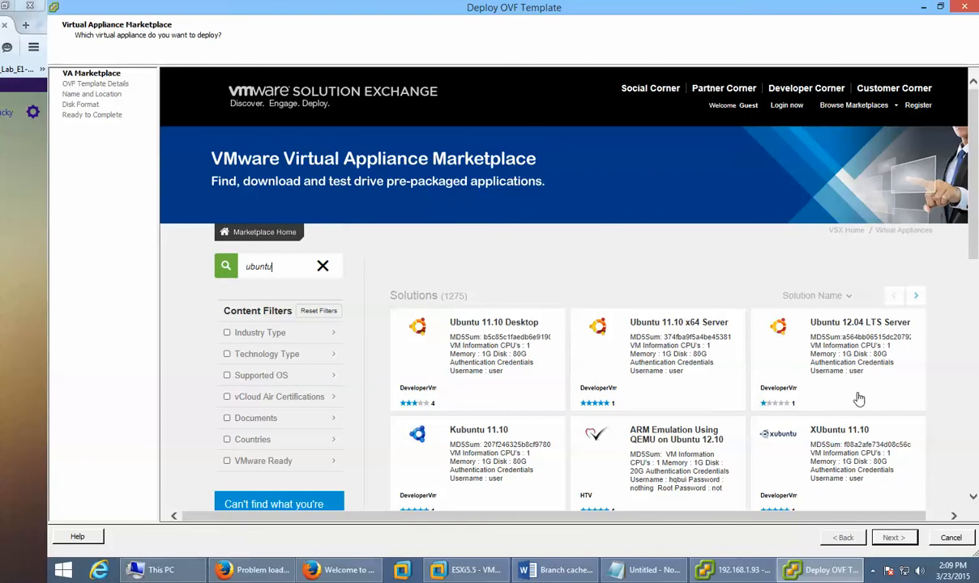
{"action": "scroll", "coordinate": [858, 397], "scroll_direction": "down", "scroll_amount": 1}
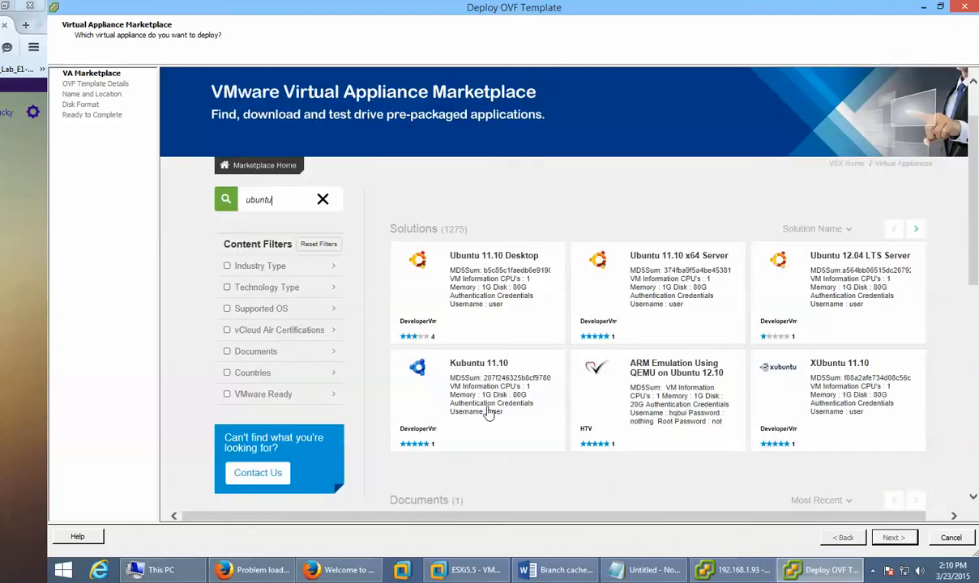
{"action": "key", "text": "Escape"}
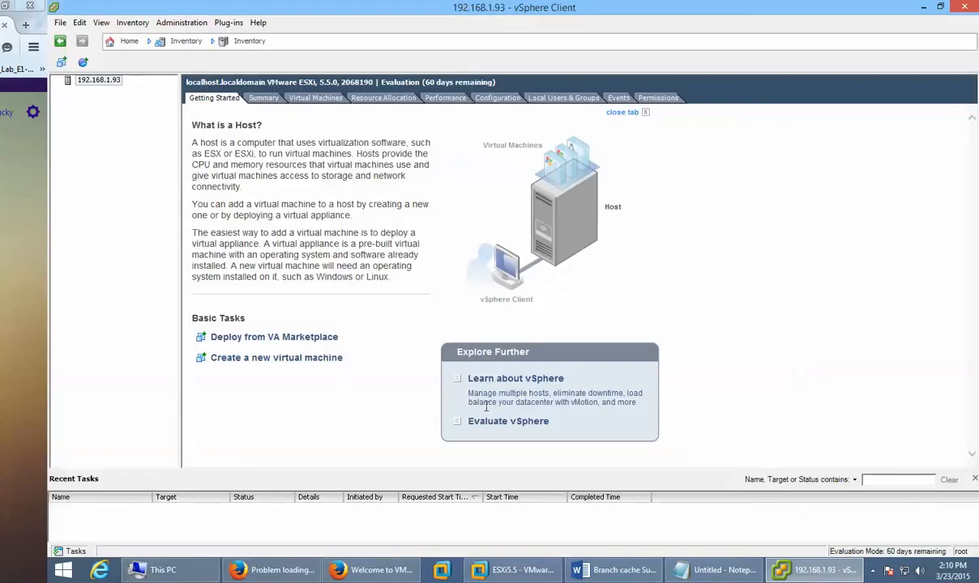
Step: On the Summary tab, scroll the storage list to show datastore1's 31.55 GB free and last update time
{"action": "left_click", "coordinate": [257, 98]}
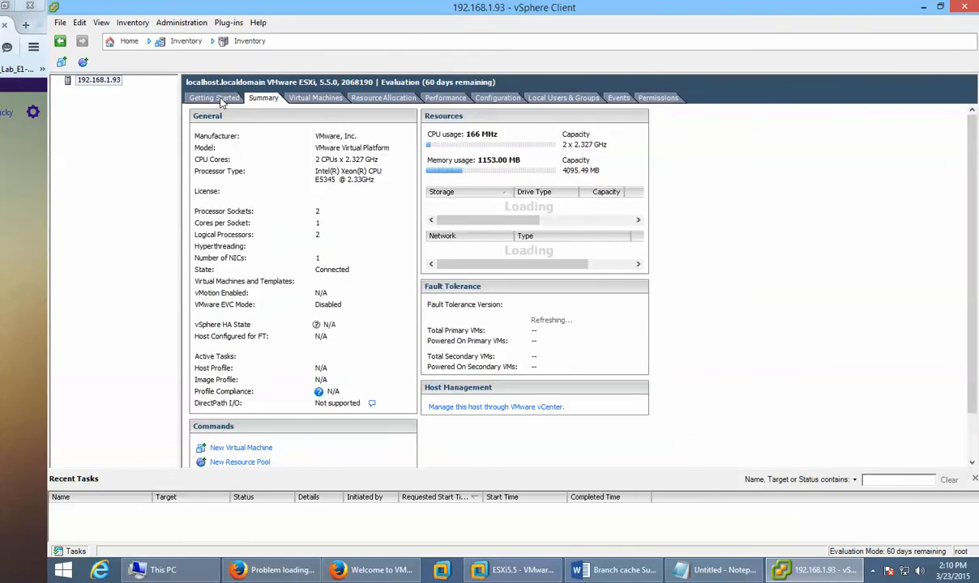
{"action": "left_click", "coordinate": [217, 98]}
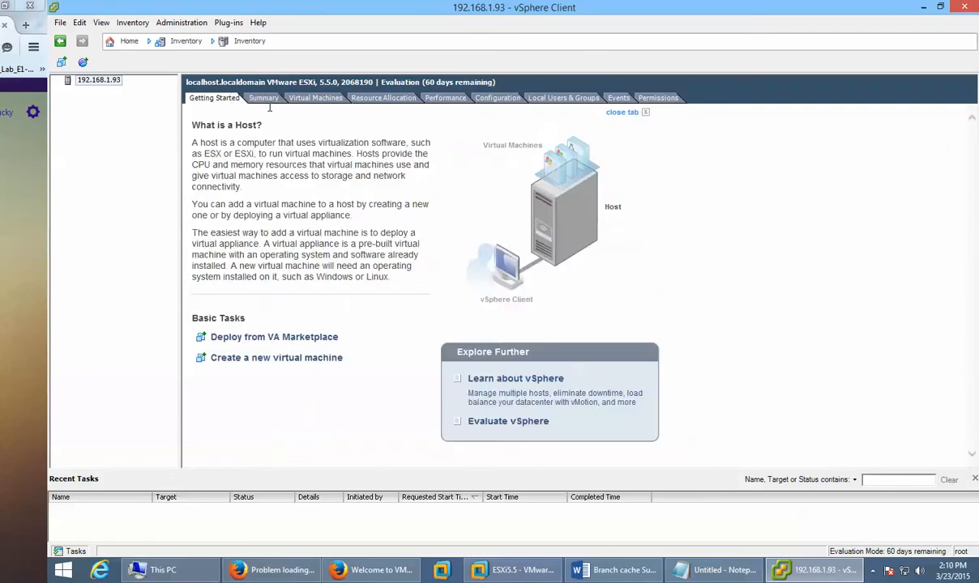
{"action": "left_click", "coordinate": [261, 99]}
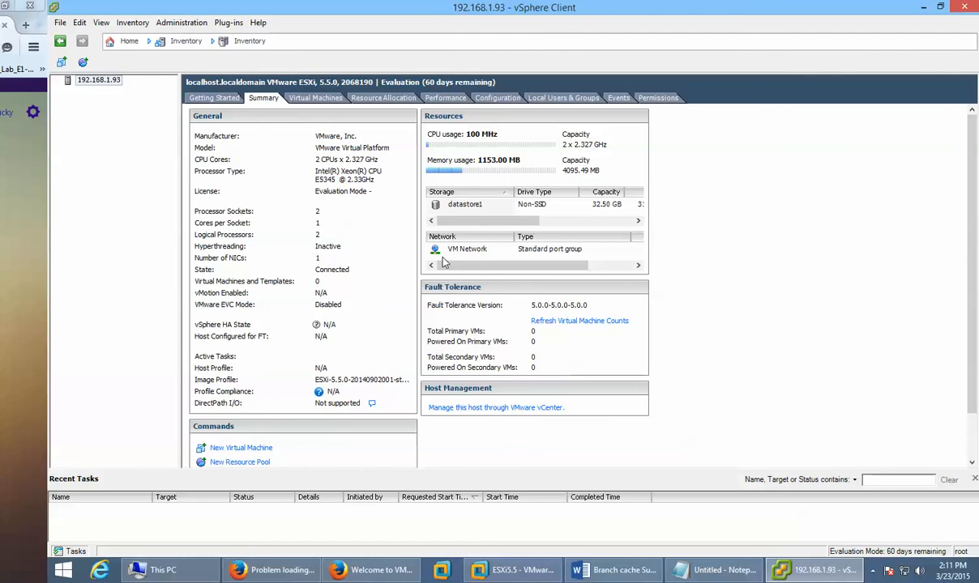
{"action": "left_click_drag", "start_coordinate": [452, 264], "coordinate": [478, 266]}
{"action": "left_click", "coordinate": [453, 206]}
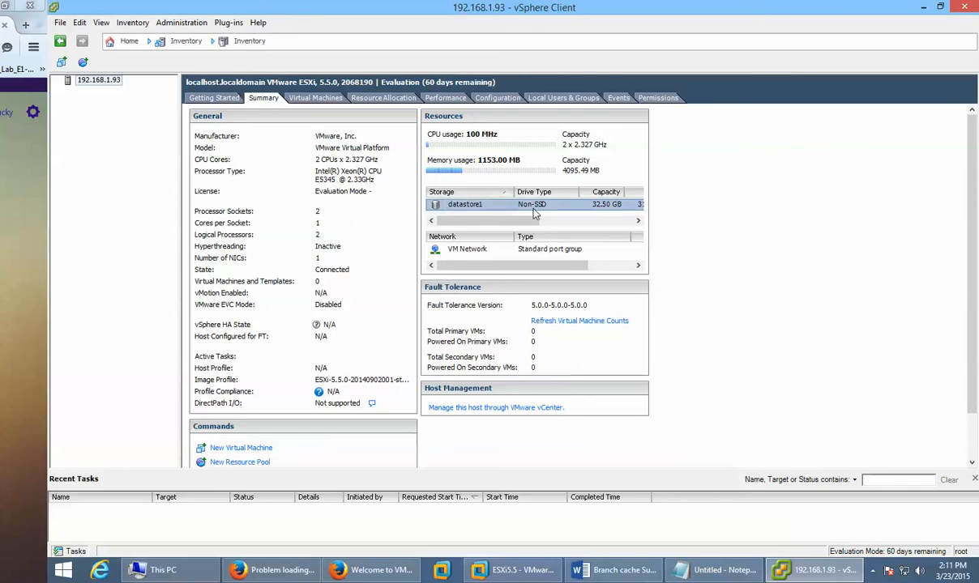
{"action": "left_click_drag", "start_coordinate": [502, 221], "coordinate": [579, 221]}
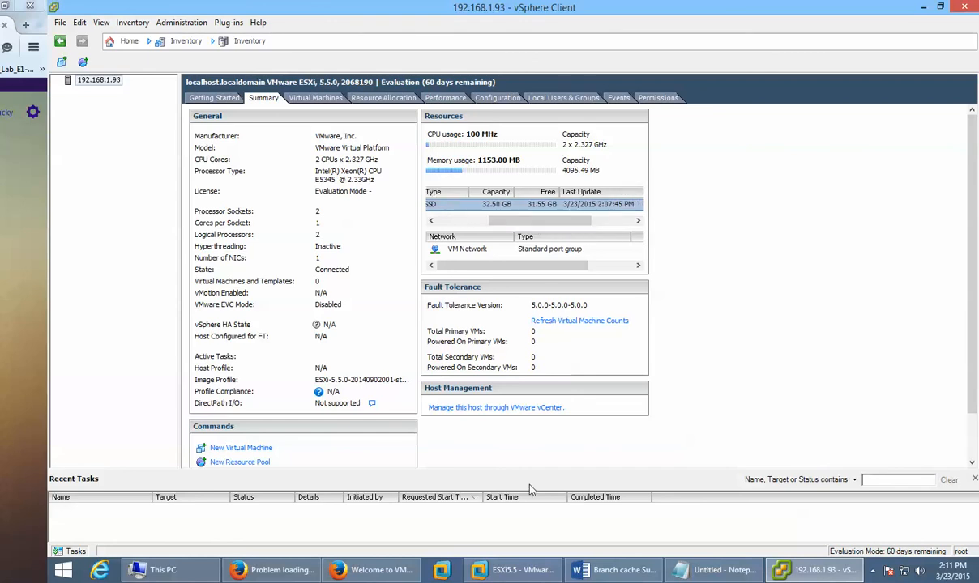
Step: Check the ESXi5.5 VM's 4 GB memory and 40 GB hard disk in Workstation, then return to vSphere Client
{"action": "left_click", "coordinate": [512, 570]}
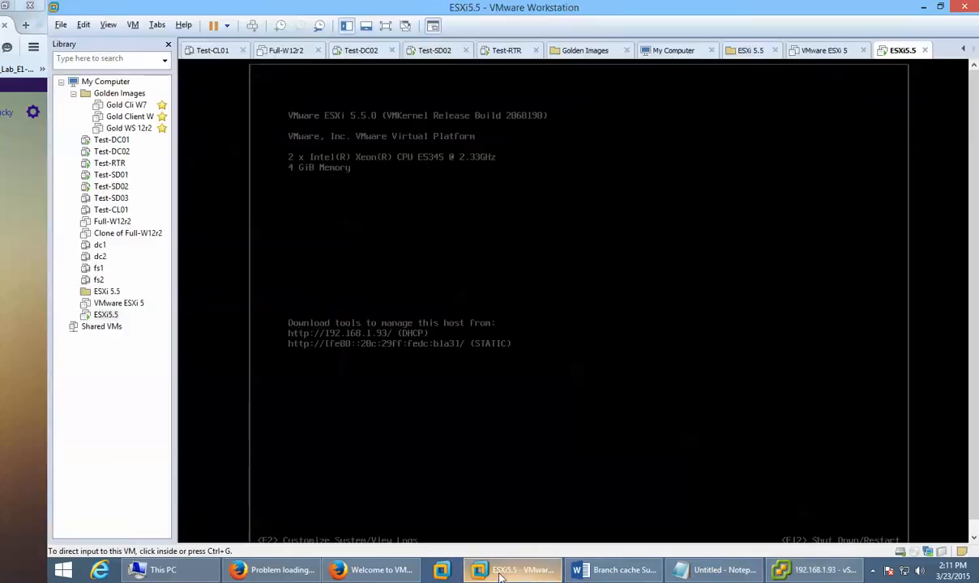
{"action": "left_click", "coordinate": [102, 315]}
{"action": "right_click", "coordinate": [103, 315]}
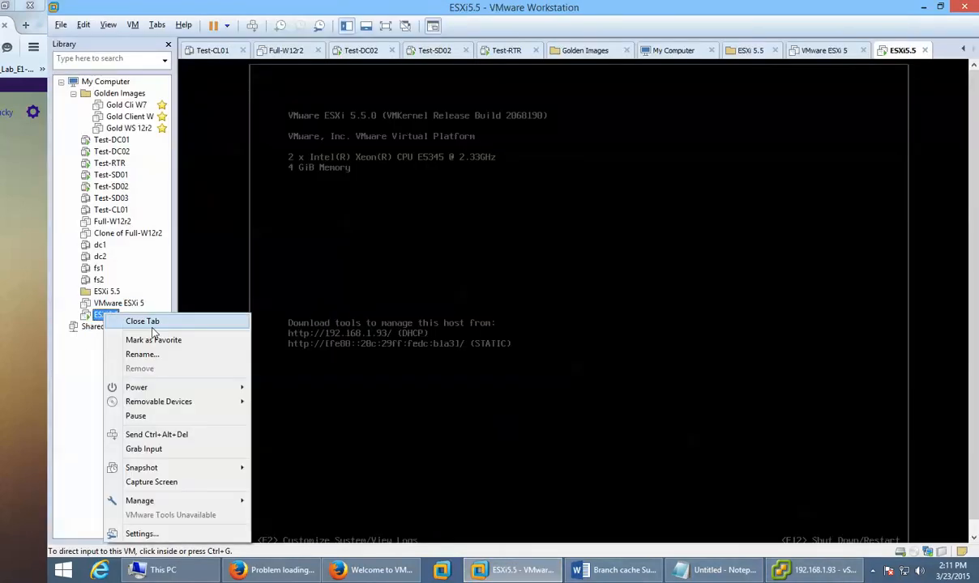
{"action": "left_click", "coordinate": [181, 534]}
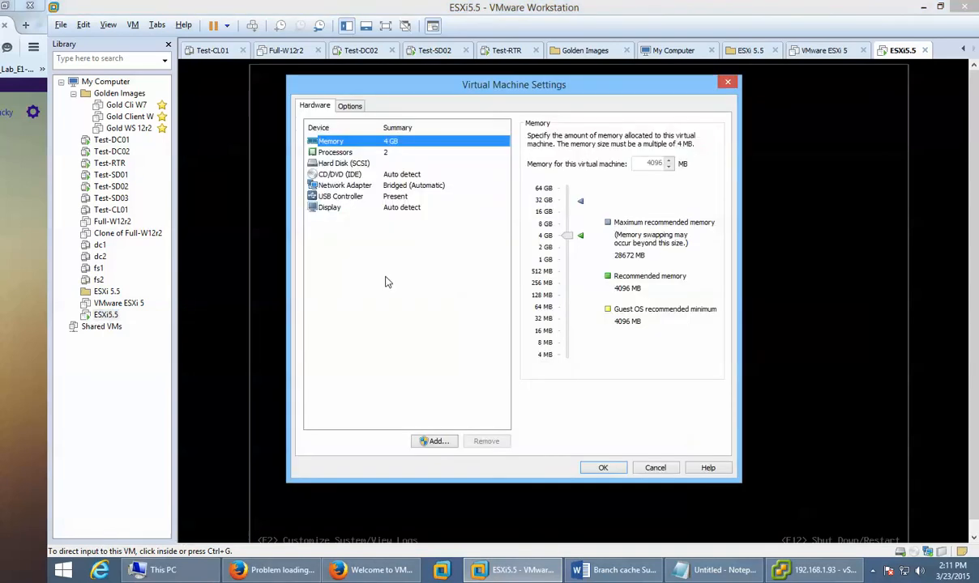
{"action": "left_click", "coordinate": [348, 163]}
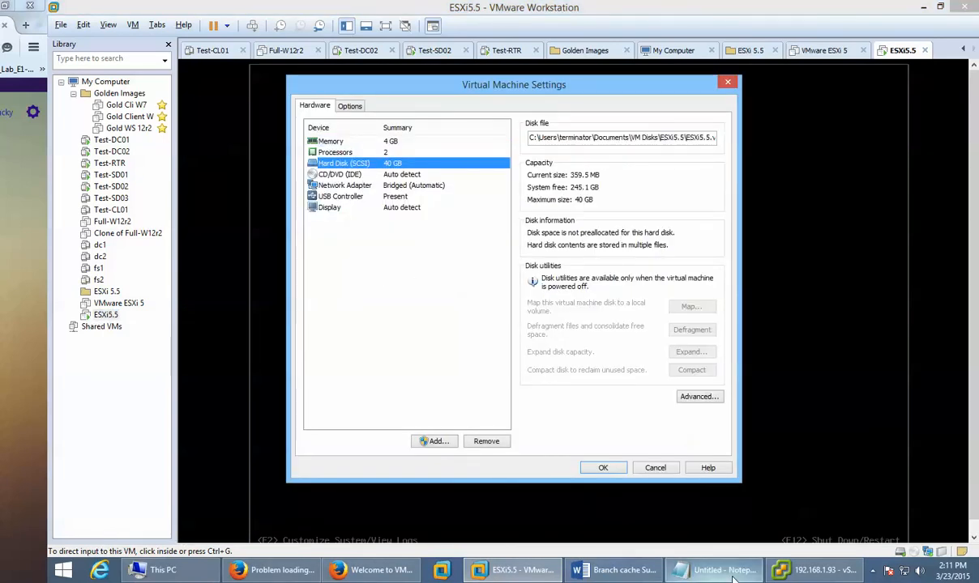
{"action": "left_click", "coordinate": [482, 572]}
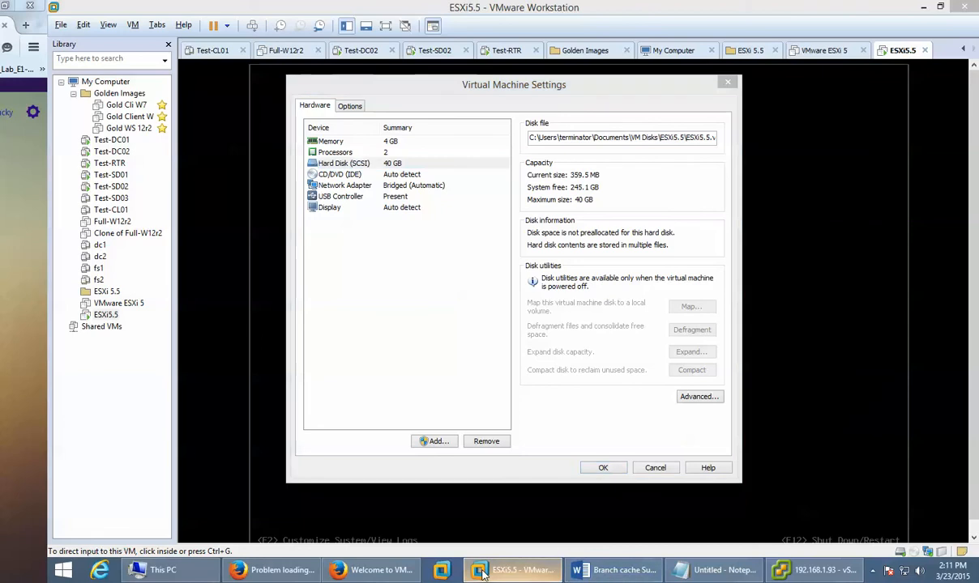
{"action": "left_click", "coordinate": [778, 572]}
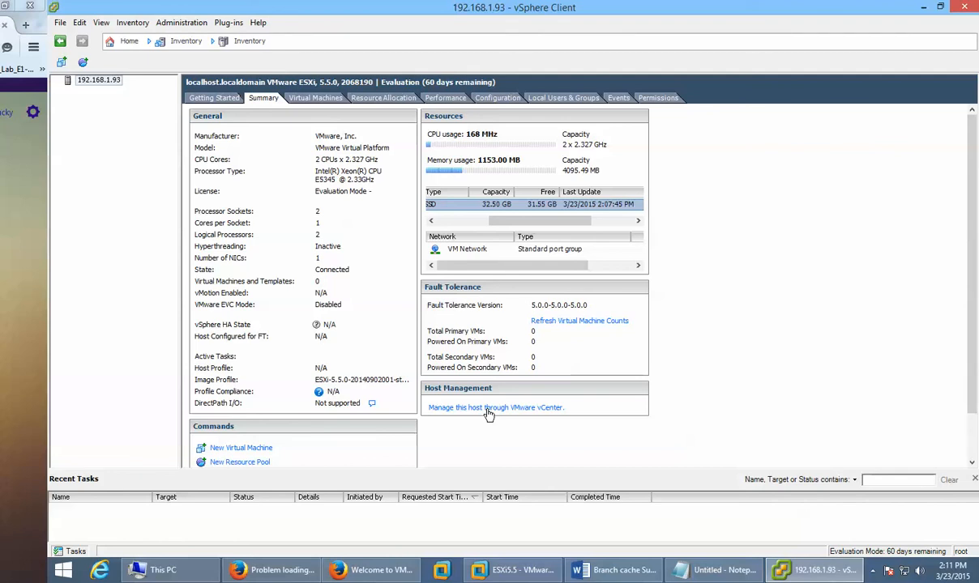
Step: Follow the vCenter management link, scroll VMware's All Downloads page, then return to vSphere Client
{"action": "left_click", "coordinate": [489, 411]}
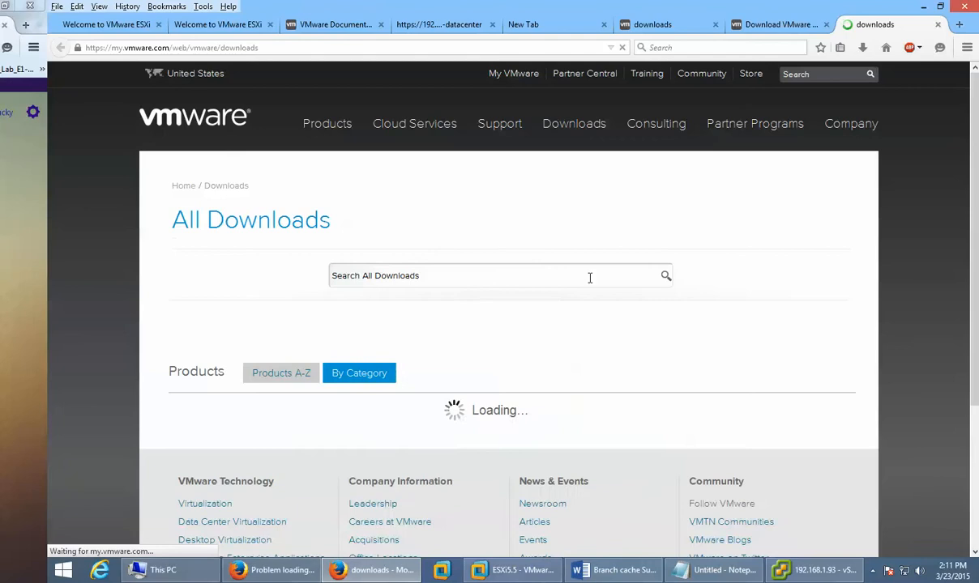
{"action": "scroll", "coordinate": [614, 323], "scroll_direction": "down", "scroll_amount": 1}
{"action": "scroll", "coordinate": [614, 323], "scroll_direction": "down", "scroll_amount": 2}
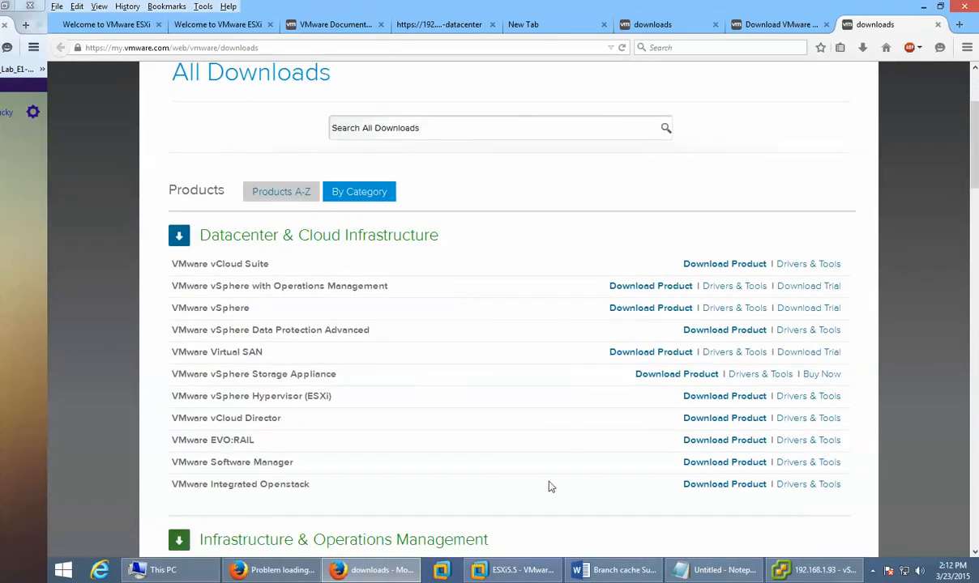
{"action": "scroll", "coordinate": [555, 465], "scroll_direction": "down", "scroll_amount": 4}
{"action": "scroll", "coordinate": [555, 465], "scroll_direction": "down", "scroll_amount": 2}
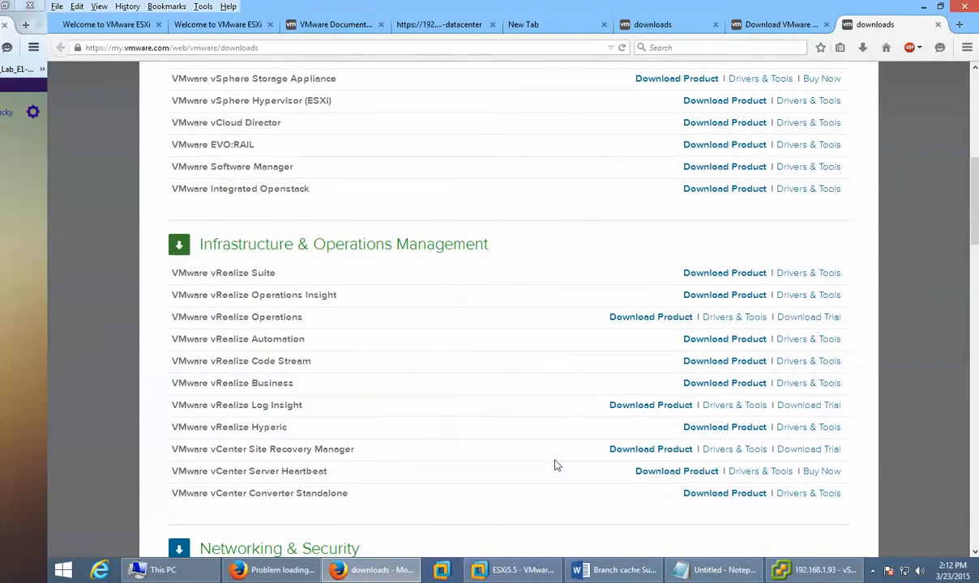
{"action": "key", "text": "alt+Tab"}
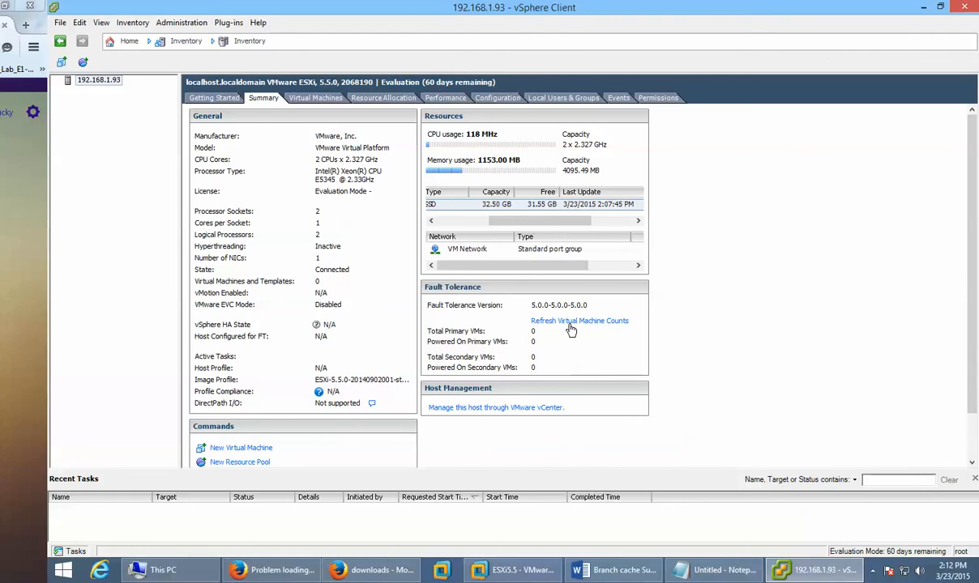
Step: Browse the host's Virtual Machines, Resource Allocation, Performance and Configuration tabs in turn
{"action": "left_click", "coordinate": [309, 102]}
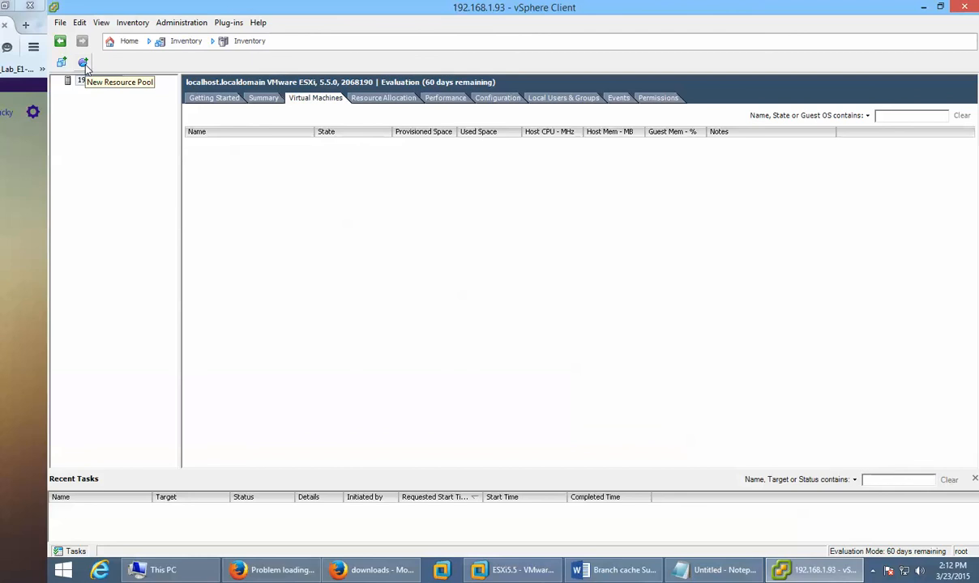
{"action": "left_click", "coordinate": [383, 100]}
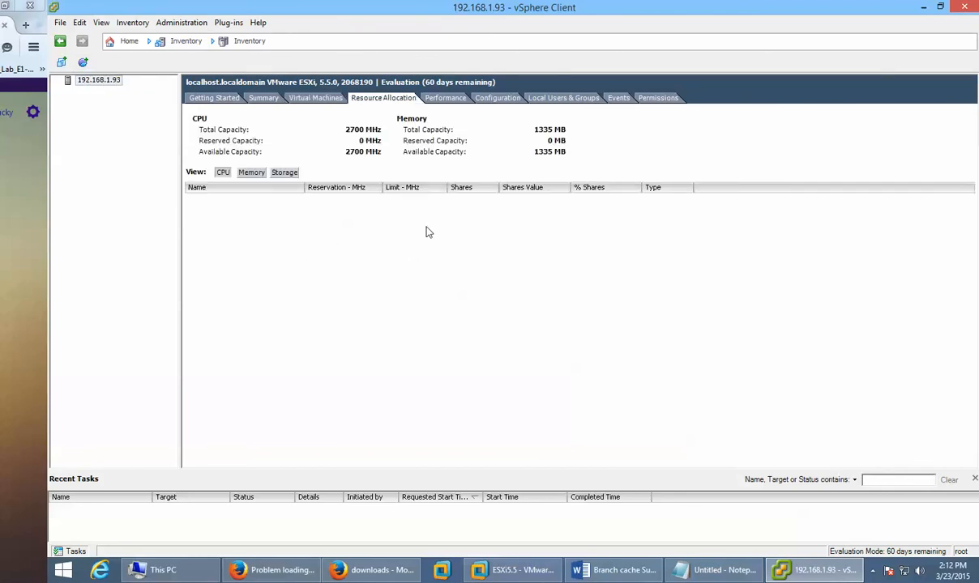
{"action": "left_click", "coordinate": [438, 100]}
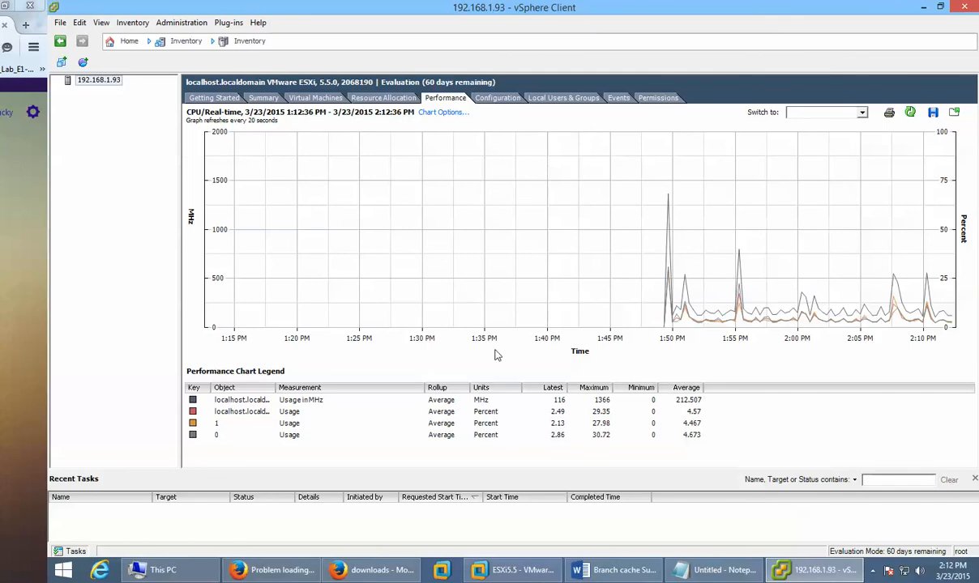
{"action": "mouse_move", "coordinate": [772, 269]}
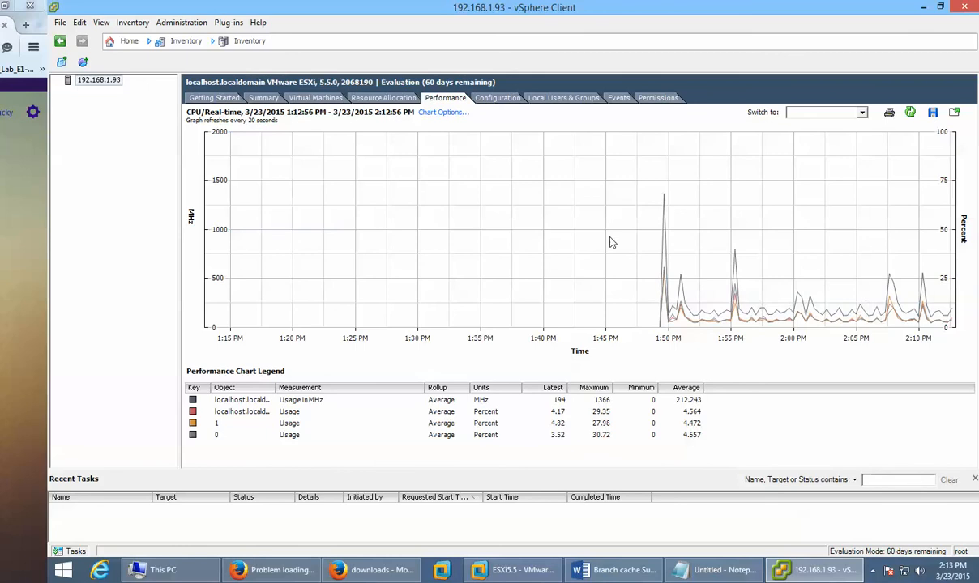
{"action": "left_click", "coordinate": [497, 99]}
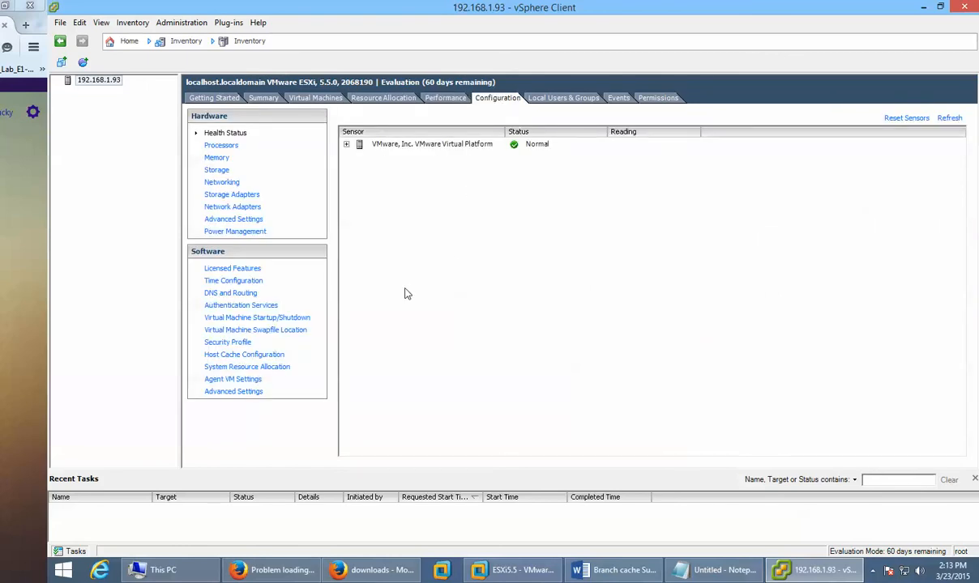
Step: Expand the Processors and Software Components health sensors to confirm Normal, then show the Network Adapters list
{"action": "left_click", "coordinate": [347, 145]}
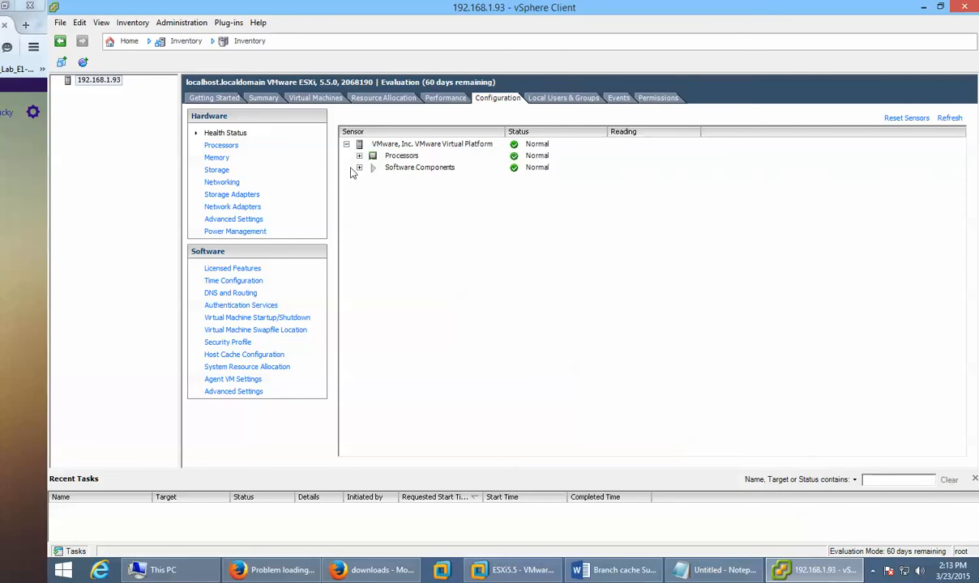
{"action": "left_click", "coordinate": [359, 155]}
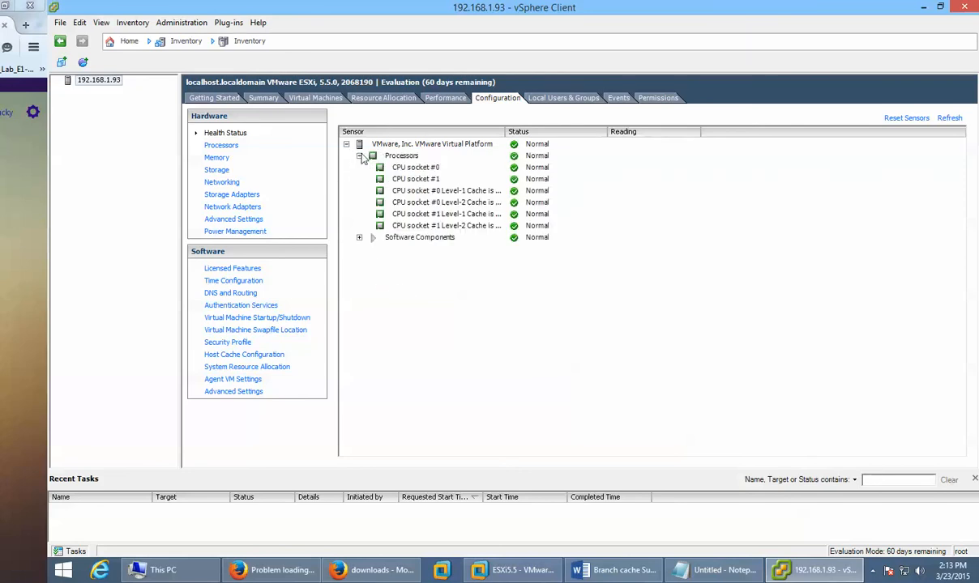
{"action": "left_click", "coordinate": [359, 237]}
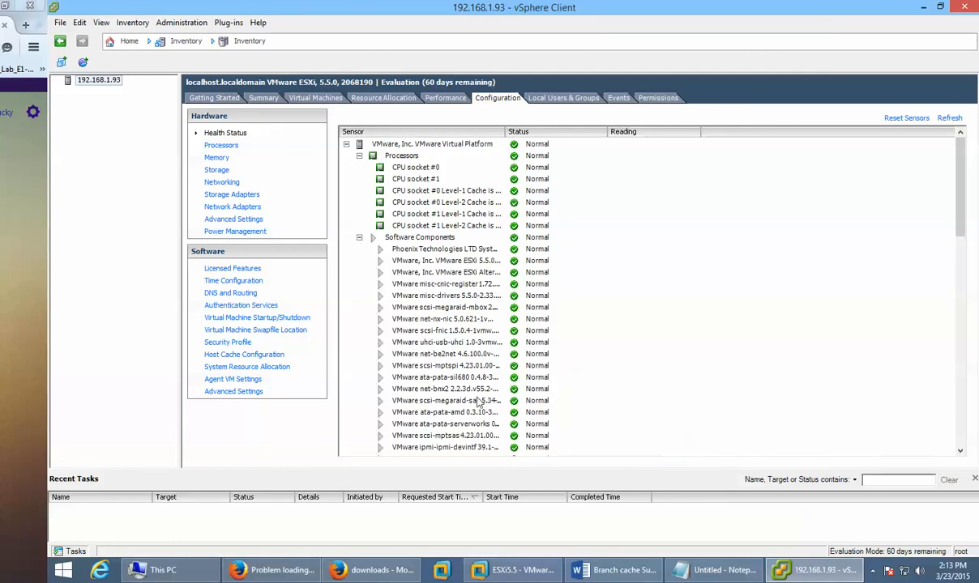
{"action": "scroll", "coordinate": [568, 380], "scroll_direction": "down", "scroll_amount": 1}
{"action": "scroll", "coordinate": [568, 380], "scroll_direction": "down", "scroll_amount": 12}
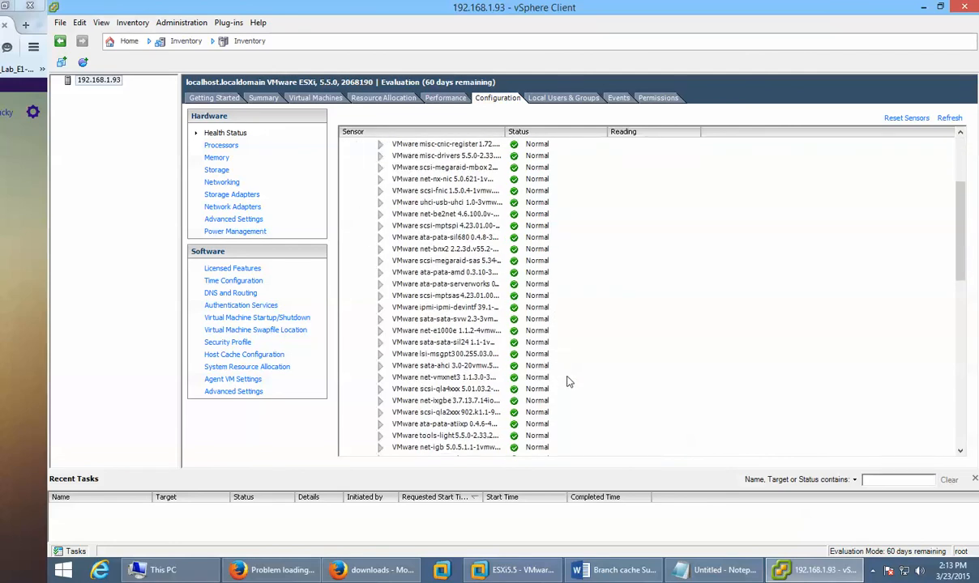
{"action": "scroll", "coordinate": [568, 380], "scroll_direction": "up", "scroll_amount": 10}
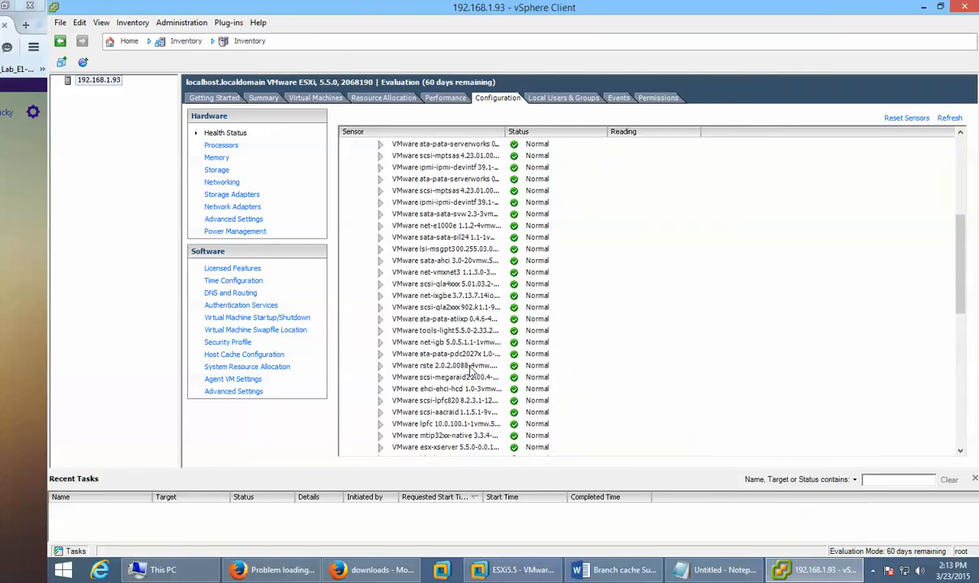
{"action": "left_click", "coordinate": [227, 208]}
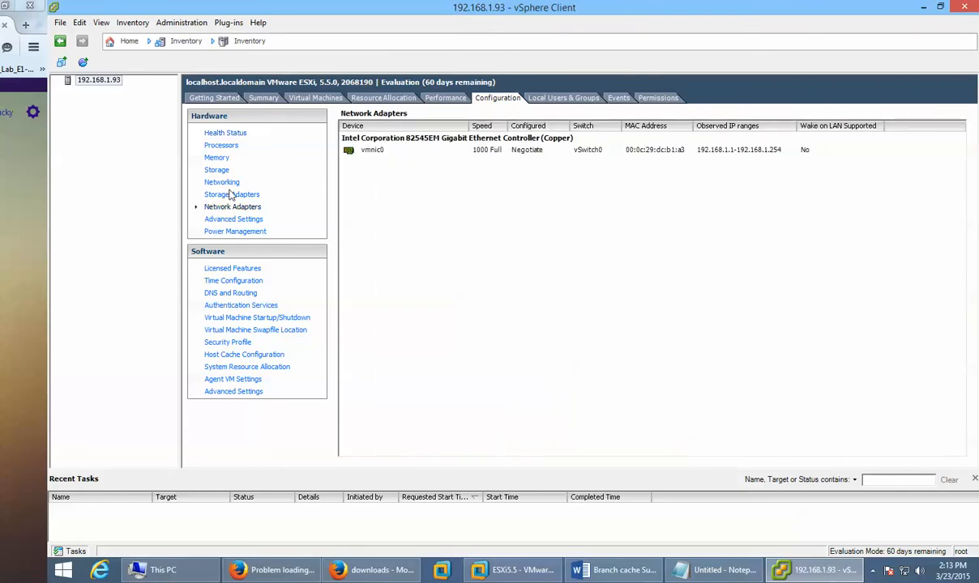
Step: View Storage Adapters, then inspect vSwitch0's VM Network and Management Network ports in its Properties
{"action": "left_click", "coordinate": [231, 196]}
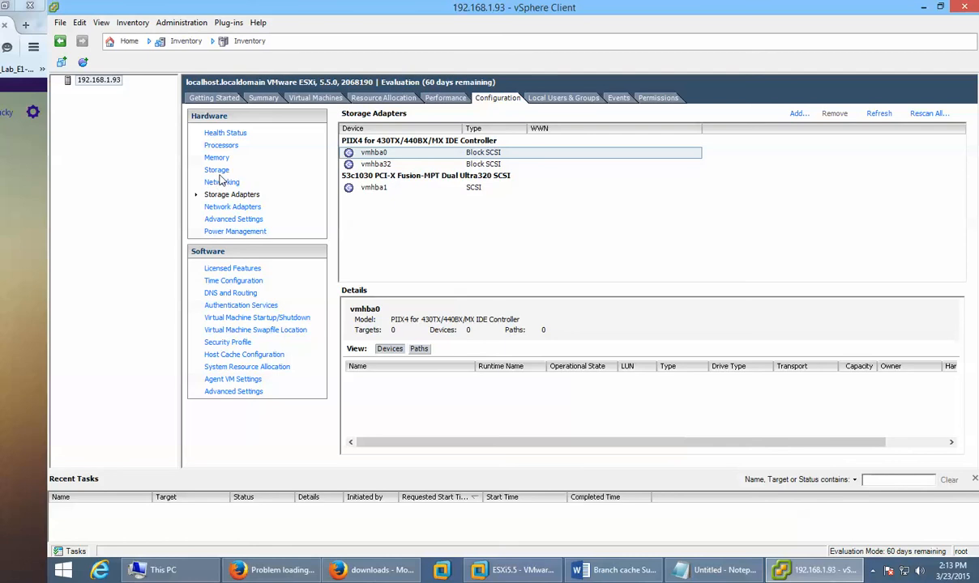
{"action": "left_click", "coordinate": [221, 185]}
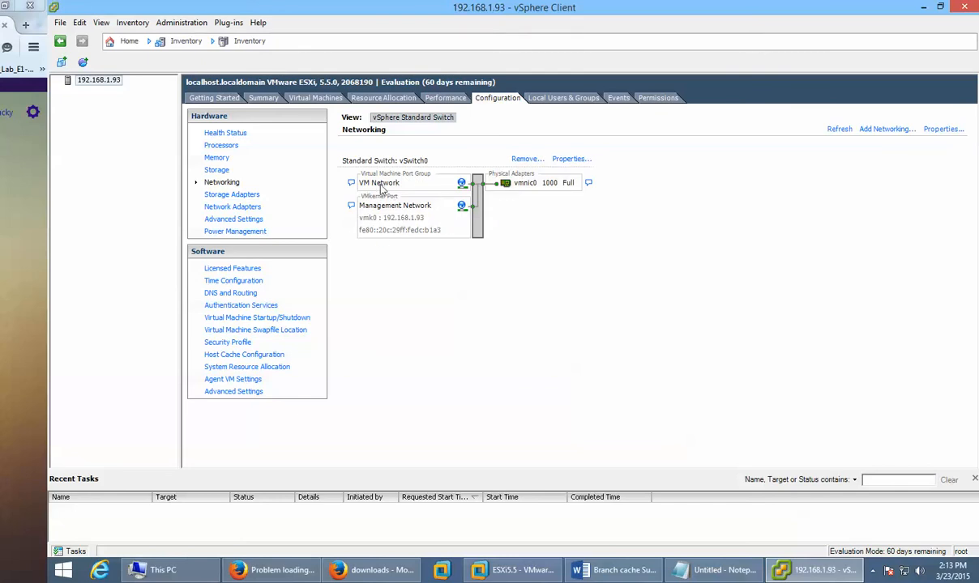
{"action": "left_click", "coordinate": [572, 160]}
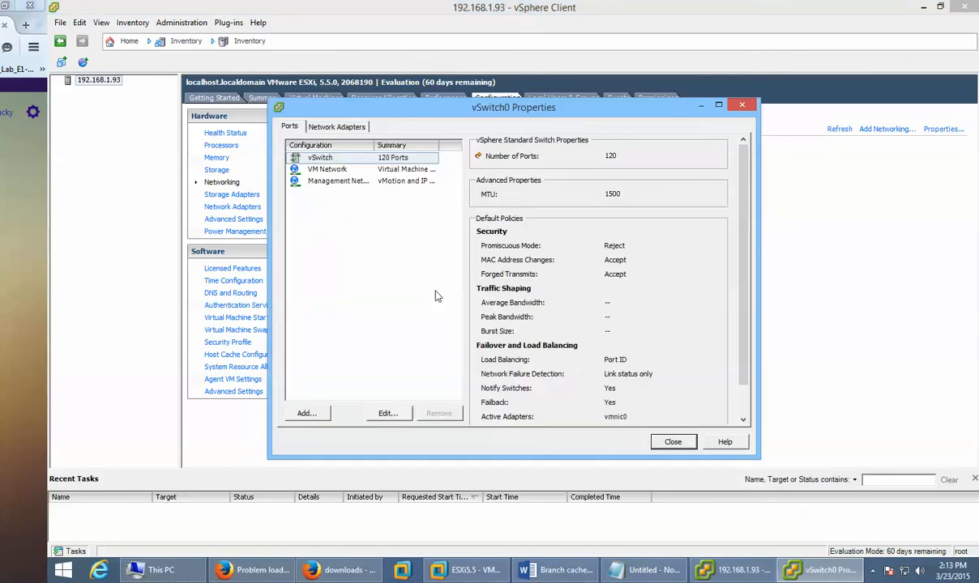
{"action": "left_click", "coordinate": [325, 169]}
{"action": "left_click", "coordinate": [323, 181]}
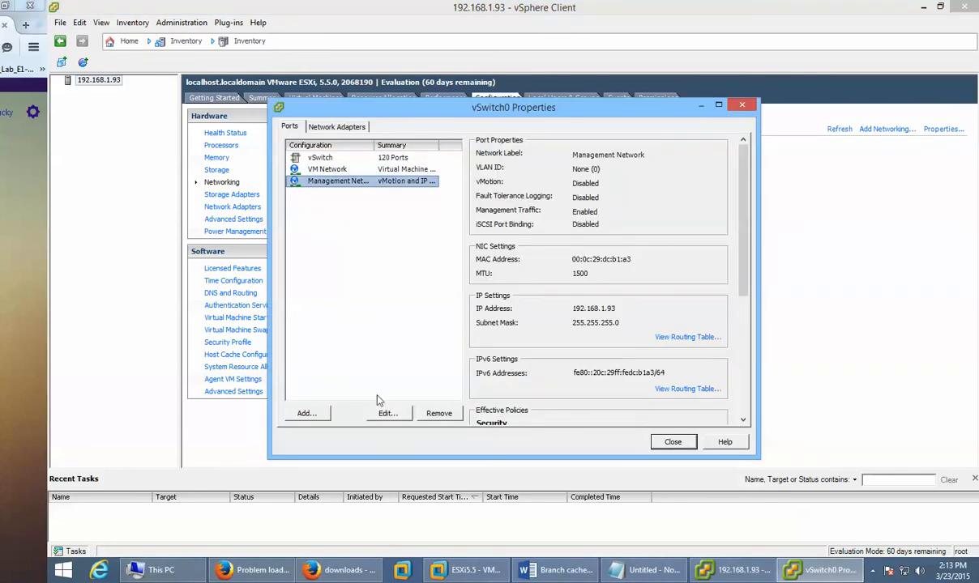
{"action": "left_click", "coordinate": [672, 442]}
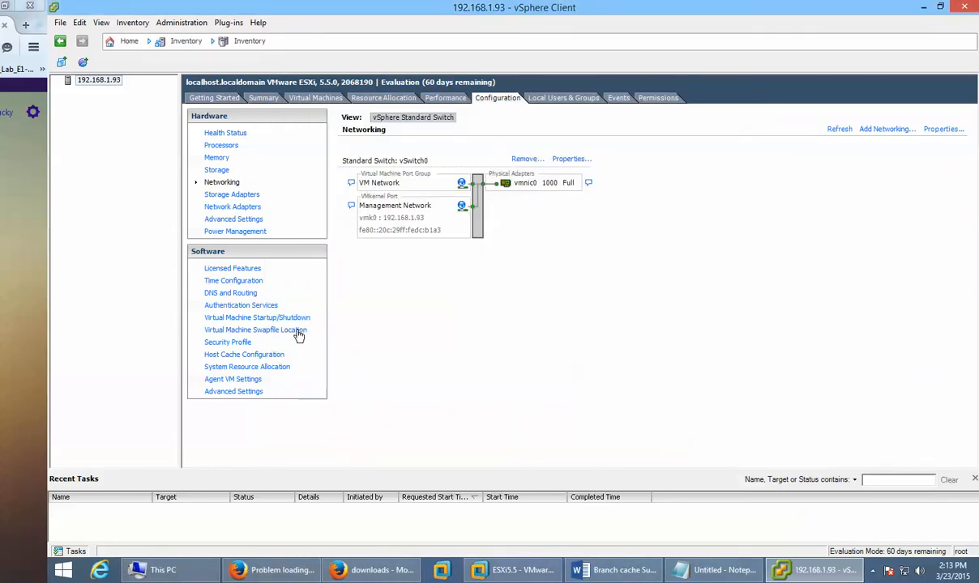
Step: Show the host's Time Configuration and bring up the NTP daemon's server settings
{"action": "left_click", "coordinate": [243, 281]}
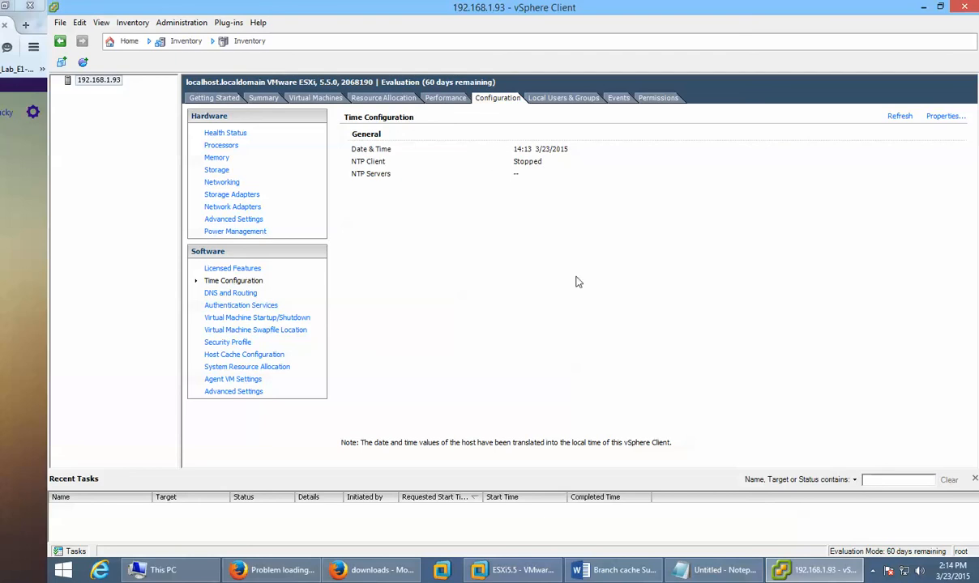
{"action": "mouse_move", "coordinate": [975, 559]}
{"action": "left_click", "coordinate": [944, 118]}
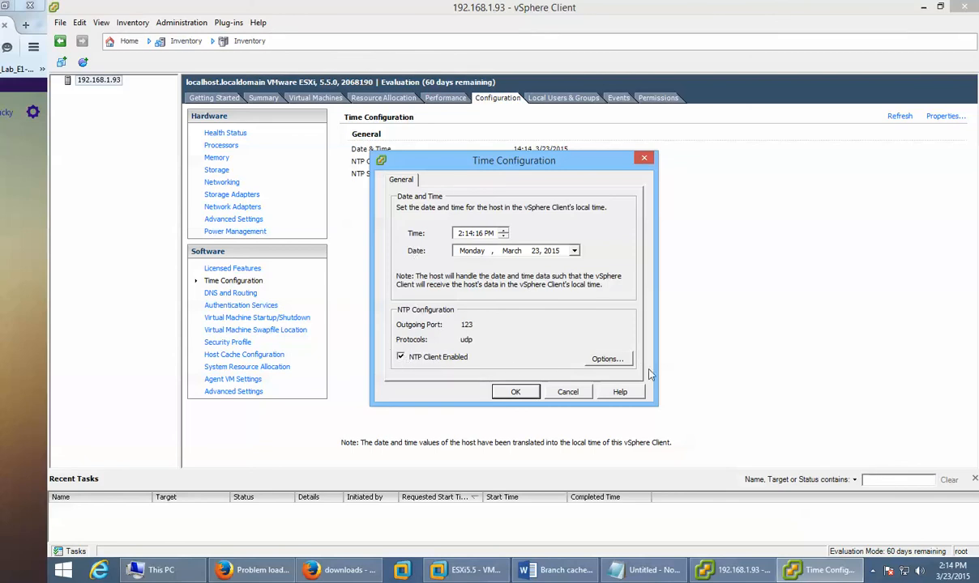
{"action": "left_click", "coordinate": [609, 359]}
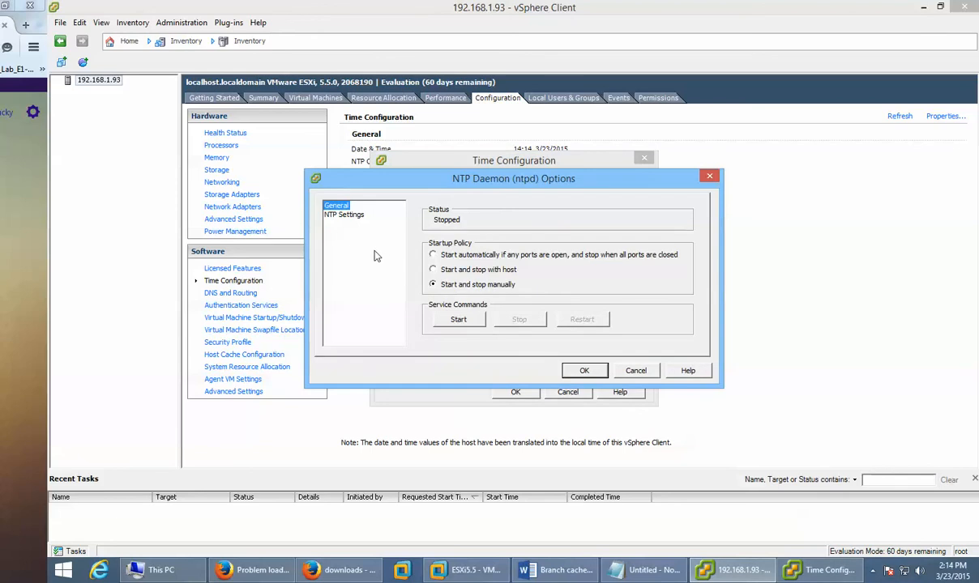
{"action": "left_click", "coordinate": [337, 214]}
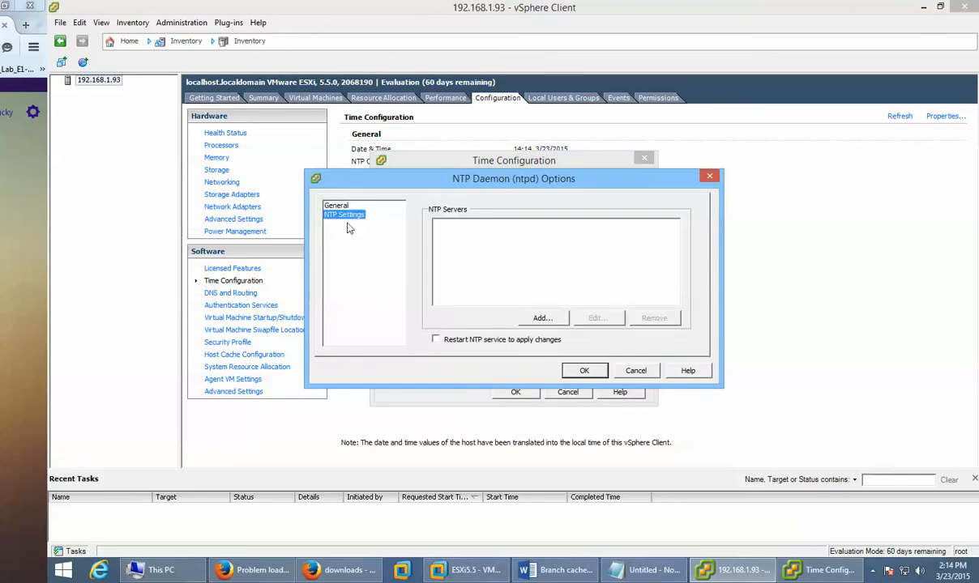
Step: Start adding an NTP server, then cancel every dialog, leaving NTP stopped with no servers
{"action": "left_click", "coordinate": [530, 318]}
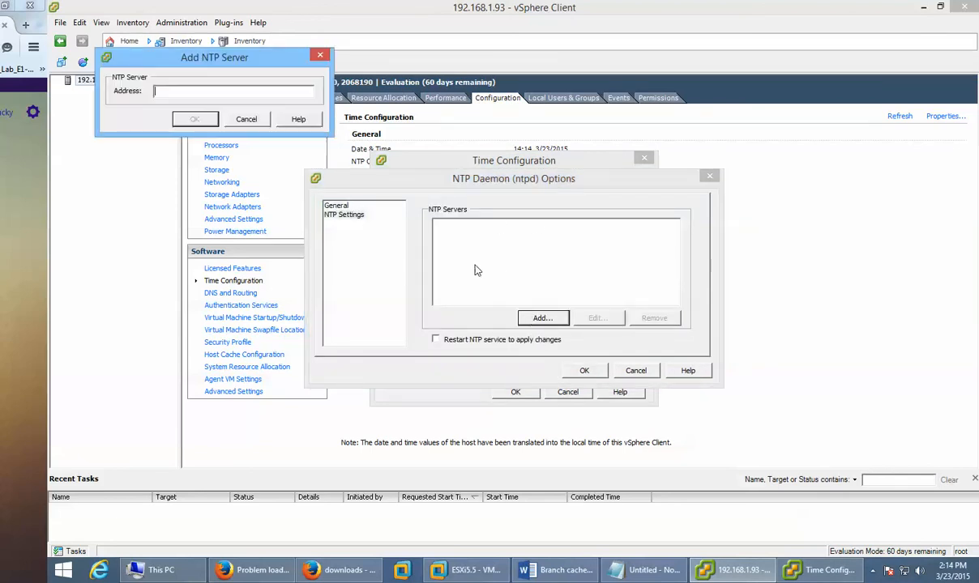
{"action": "left_click", "coordinate": [247, 118]}
{"action": "left_click", "coordinate": [645, 375]}
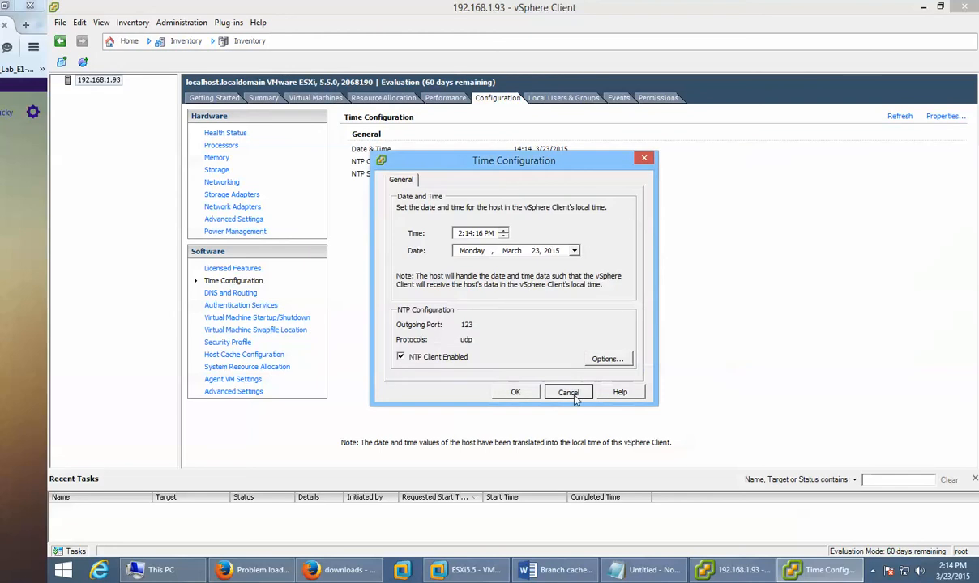
{"action": "left_click", "coordinate": [565, 392]}
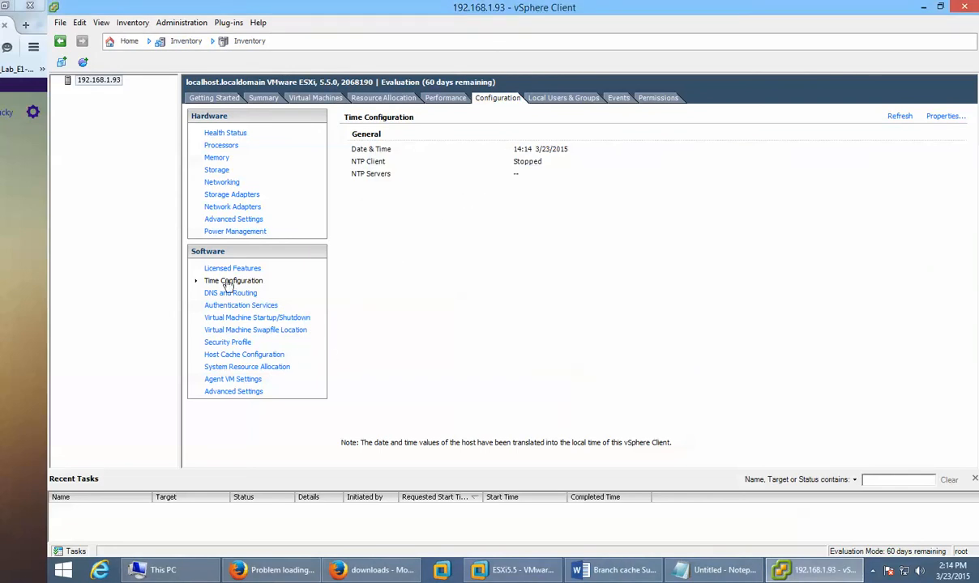
{"action": "left_click", "coordinate": [555, 98]}
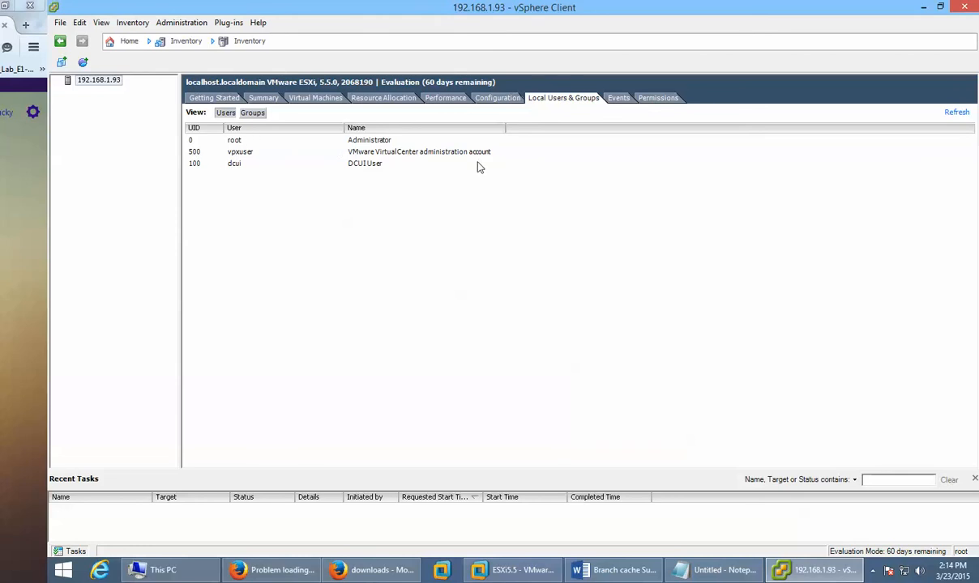
{"action": "left_click", "coordinate": [618, 100]}
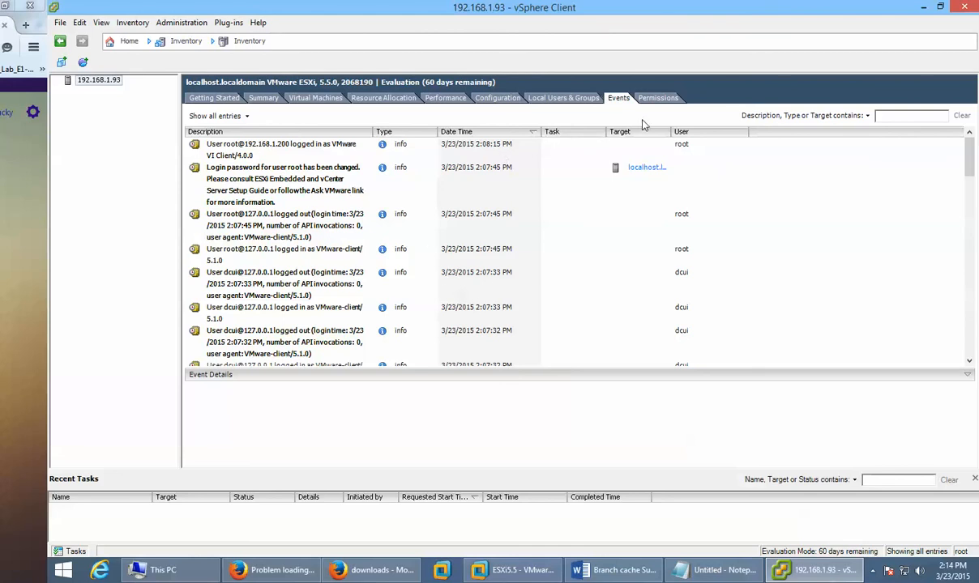
{"action": "left_click", "coordinate": [649, 98]}
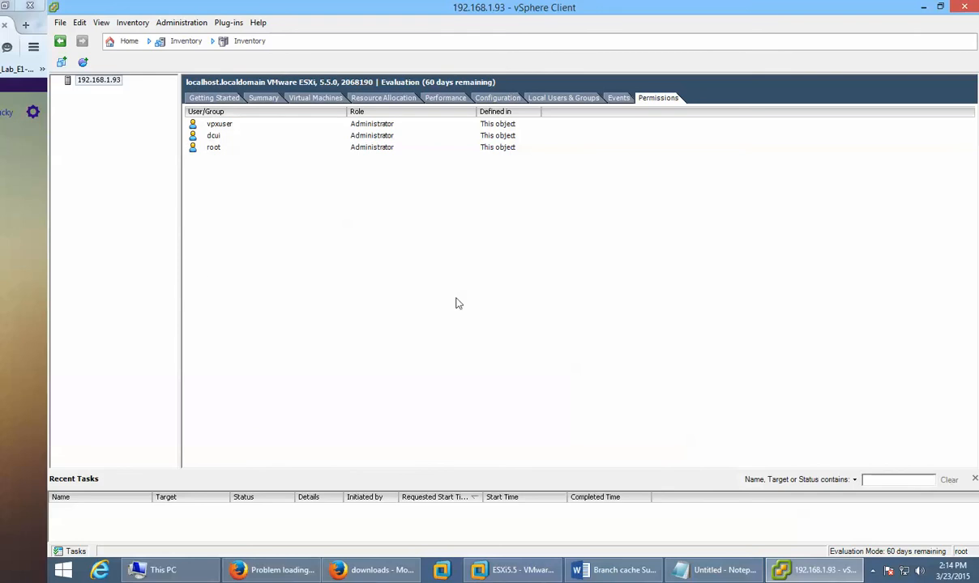
{"action": "left_click", "coordinate": [573, 98]}
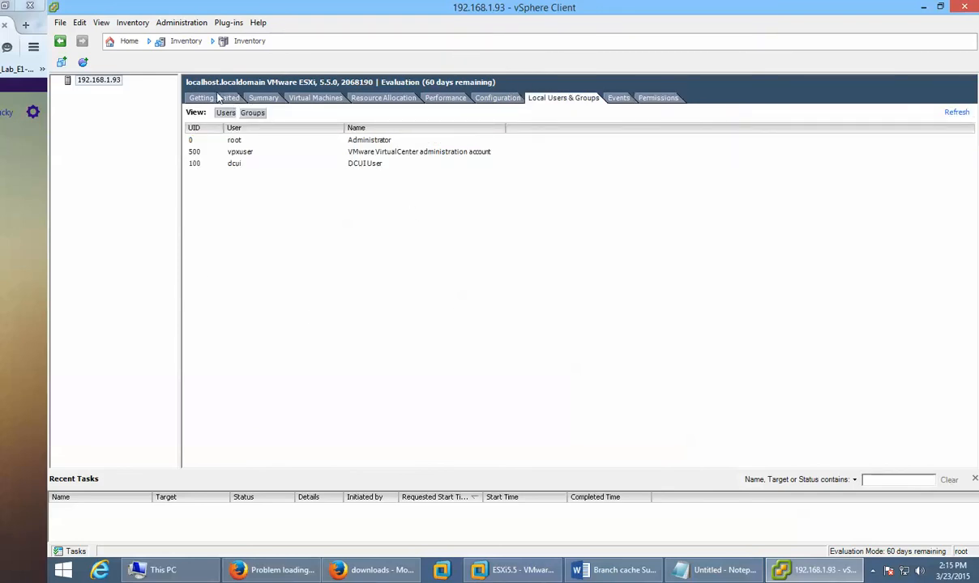
{"action": "left_click", "coordinate": [216, 99]}
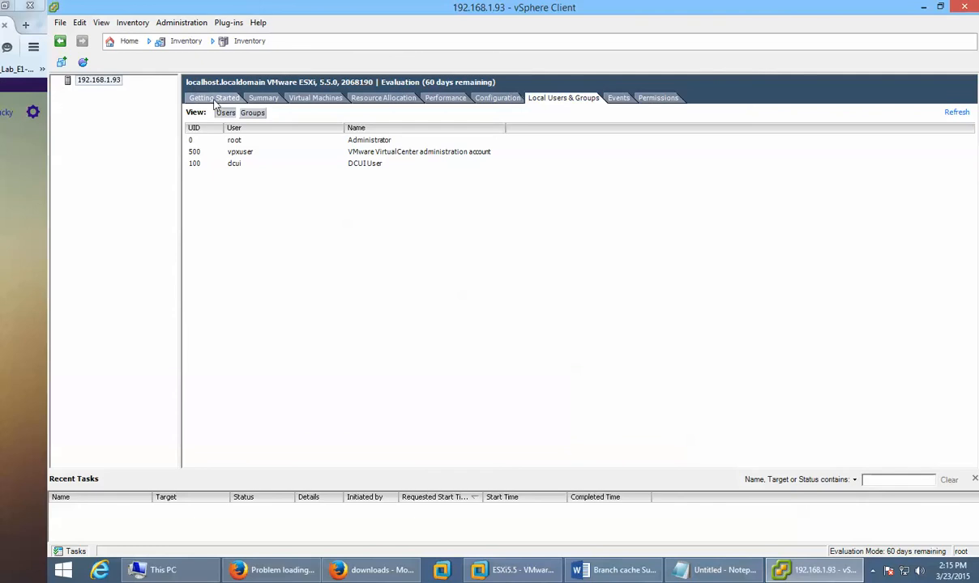
{"action": "left_click", "coordinate": [265, 98]}
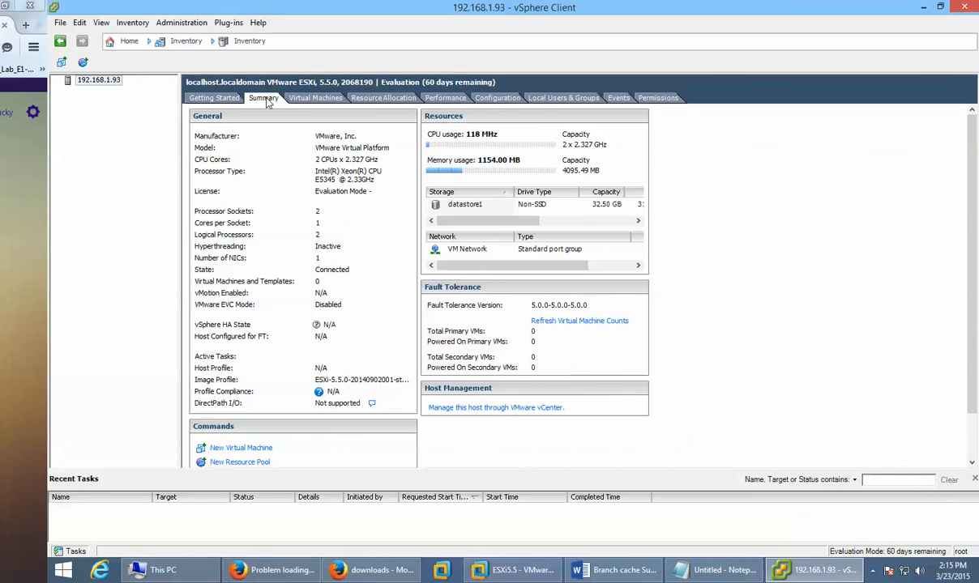
{"action": "left_click", "coordinate": [302, 100]}
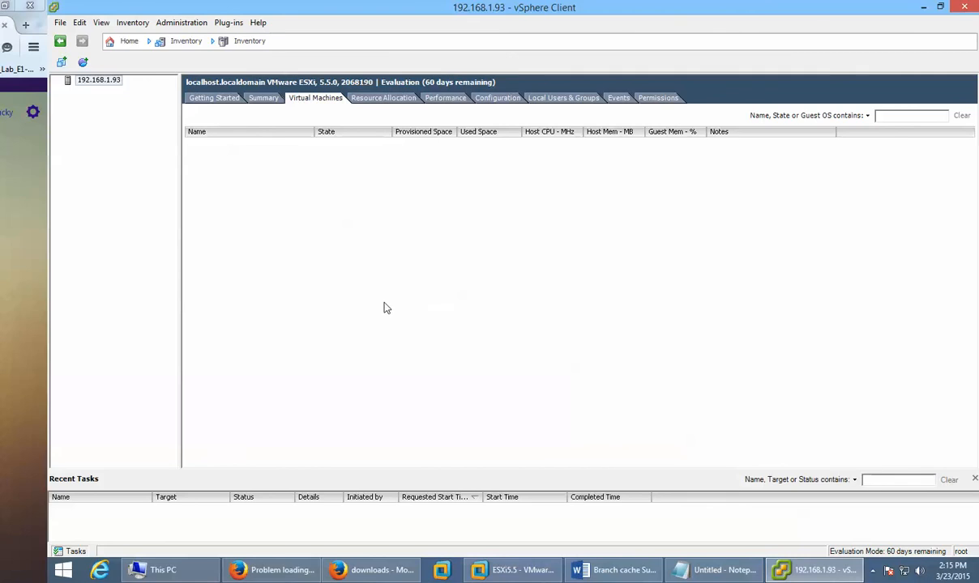
{"action": "left_click", "coordinate": [496, 99]}
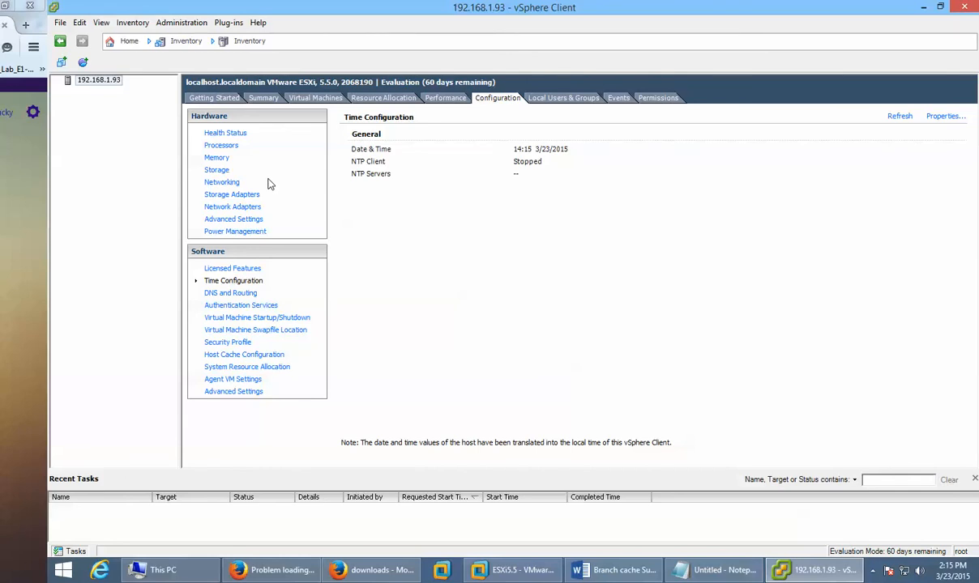
Step: Show datastore1's details on the host's Storage page, then launch the Add Storage wizard
{"action": "left_click", "coordinate": [216, 171]}
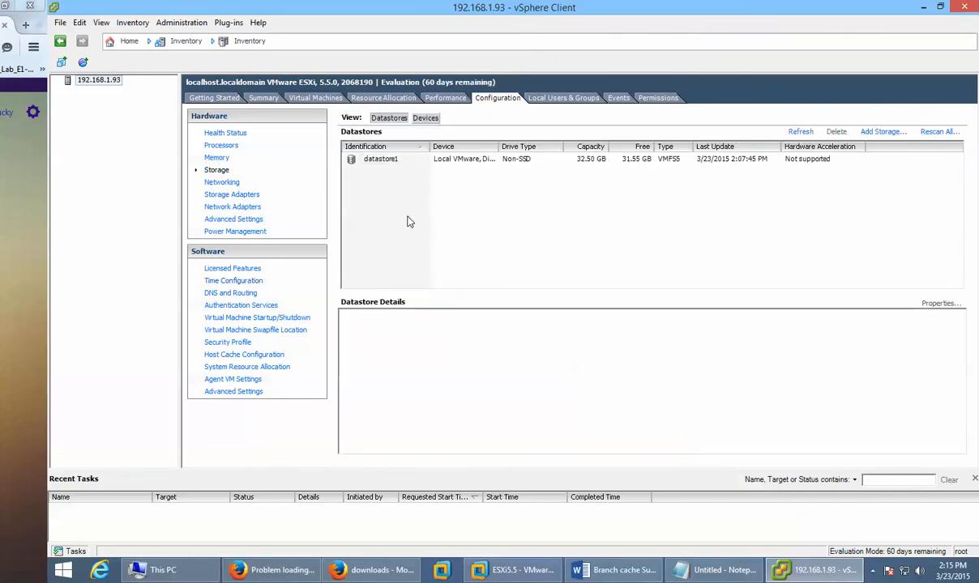
{"action": "left_click", "coordinate": [375, 160]}
{"action": "left_click", "coordinate": [374, 161]}
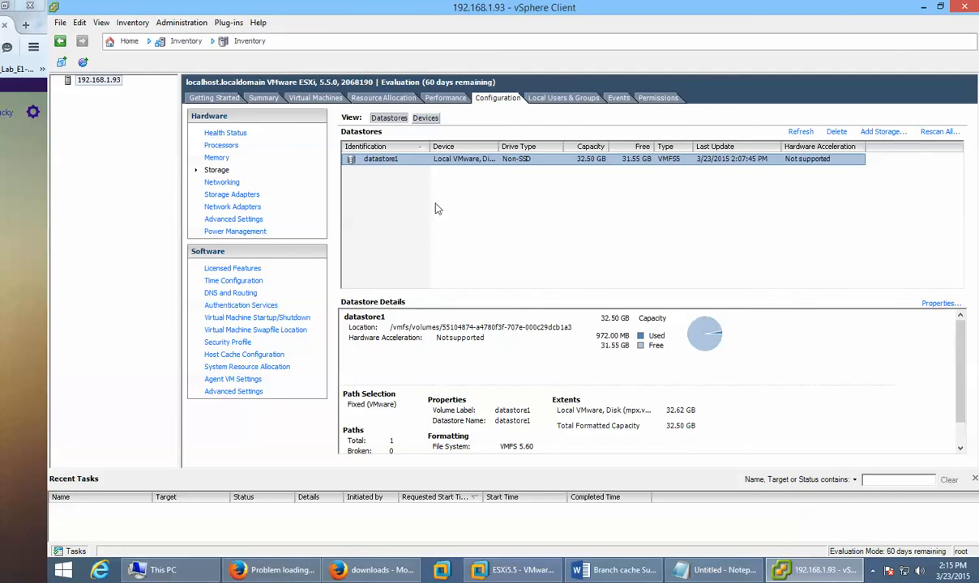
{"action": "left_click", "coordinate": [878, 131]}
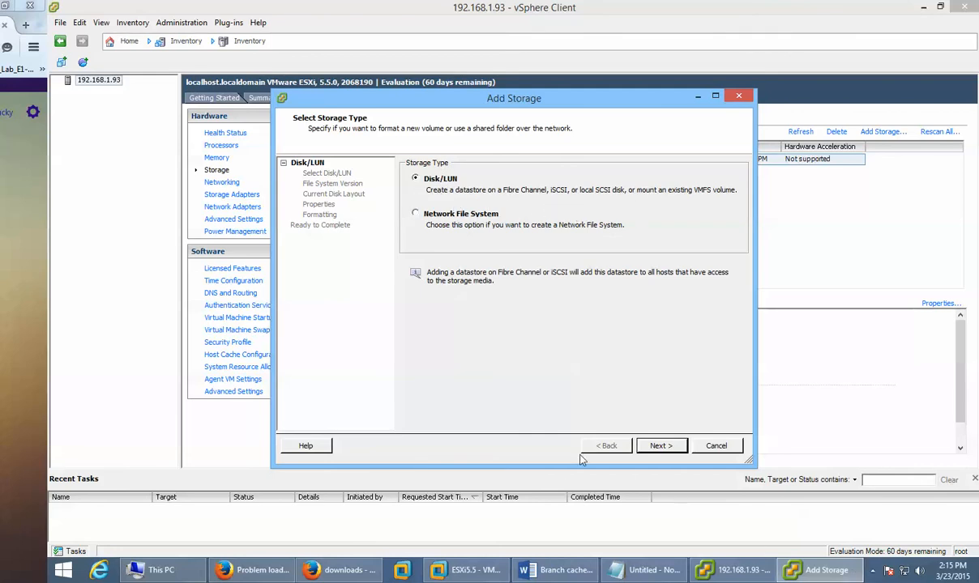
Step: Preview the Disk/LUN selection page and its filter columns, then return to the storage type choice
{"action": "left_click", "coordinate": [431, 213]}
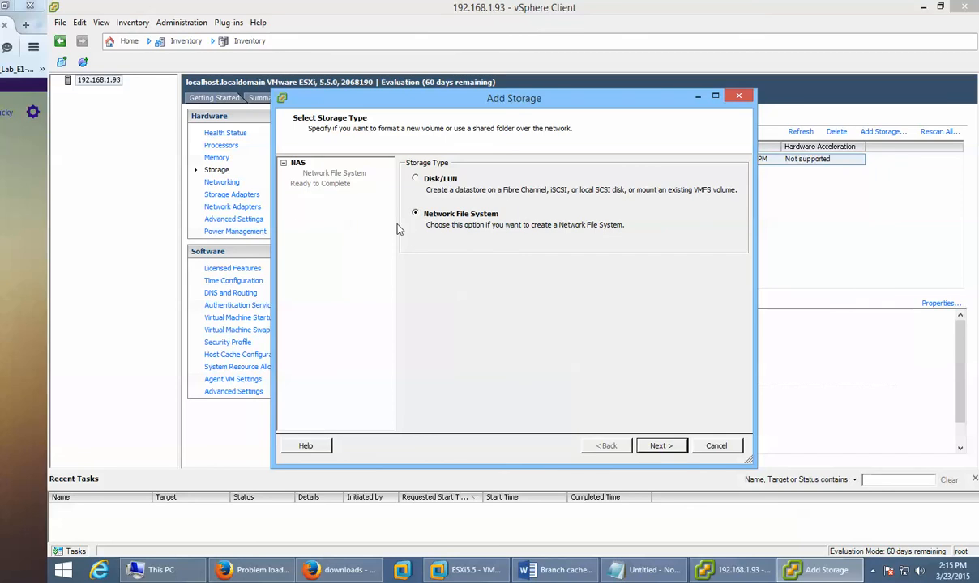
{"action": "left_click", "coordinate": [415, 180]}
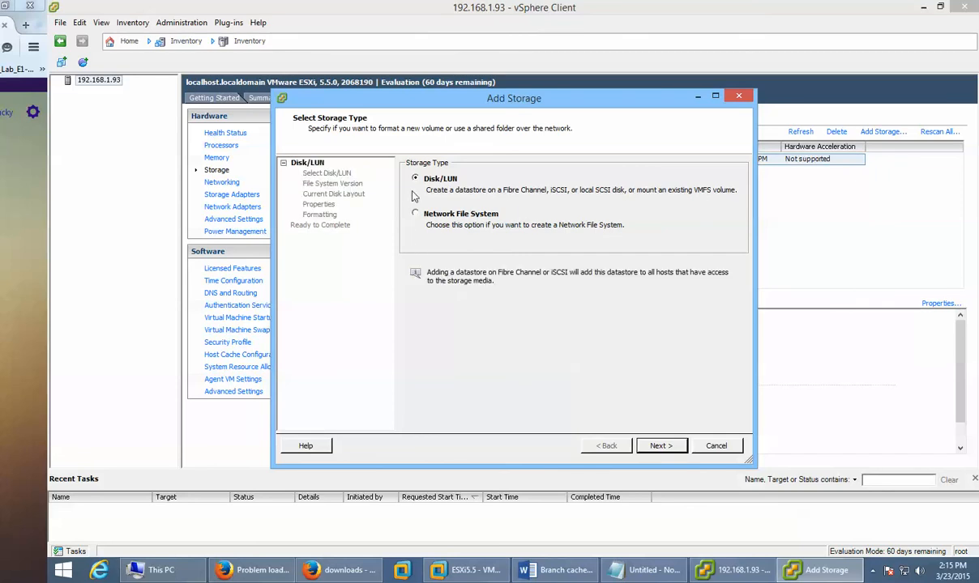
{"action": "left_click", "coordinate": [653, 447]}
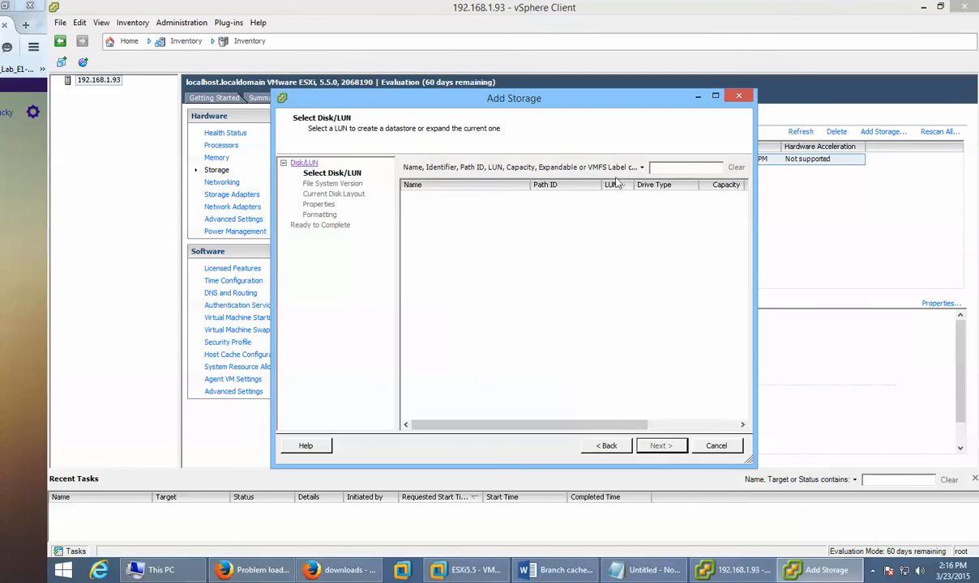
{"action": "left_click", "coordinate": [673, 168]}
{"action": "left_click", "coordinate": [642, 168]}
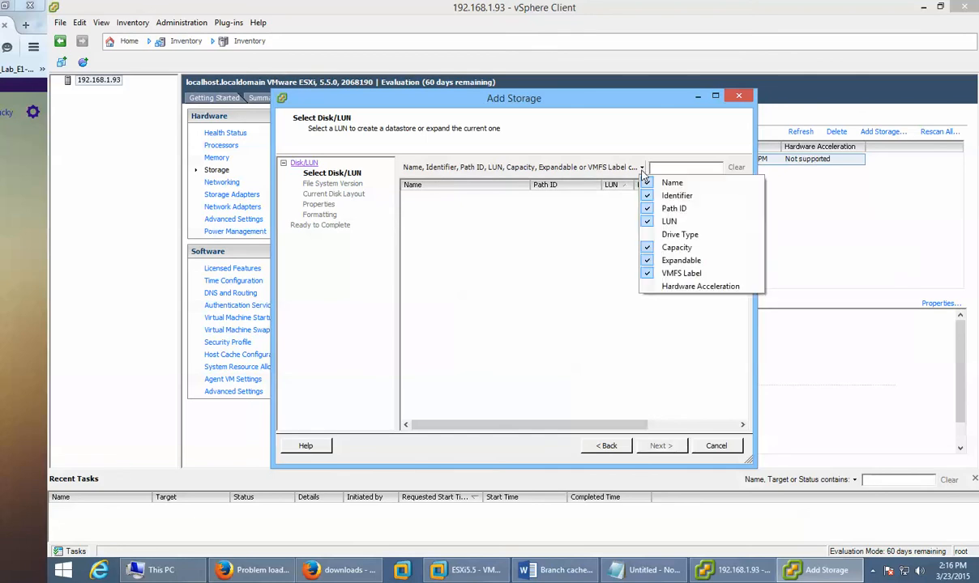
{"action": "left_click", "coordinate": [717, 168]}
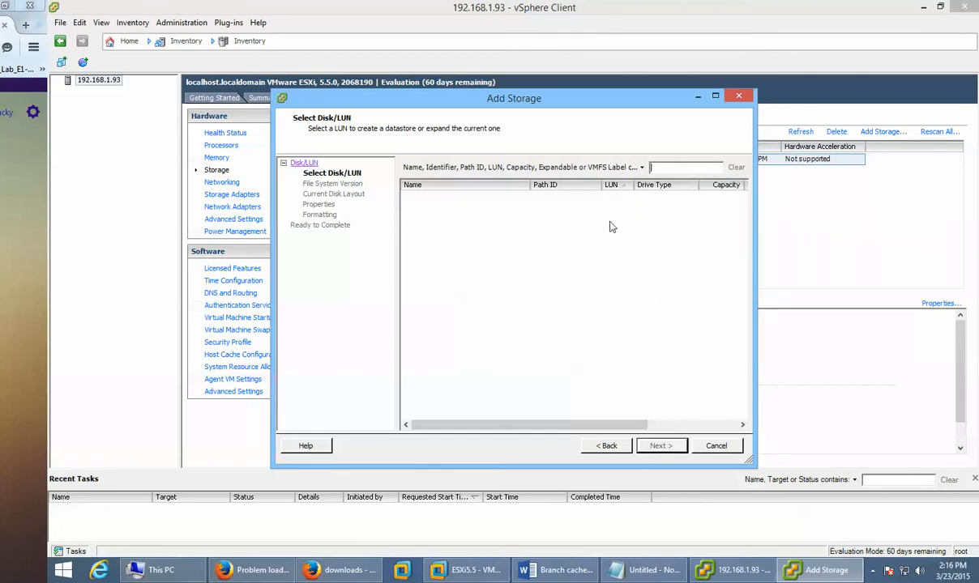
{"action": "left_click", "coordinate": [593, 447]}
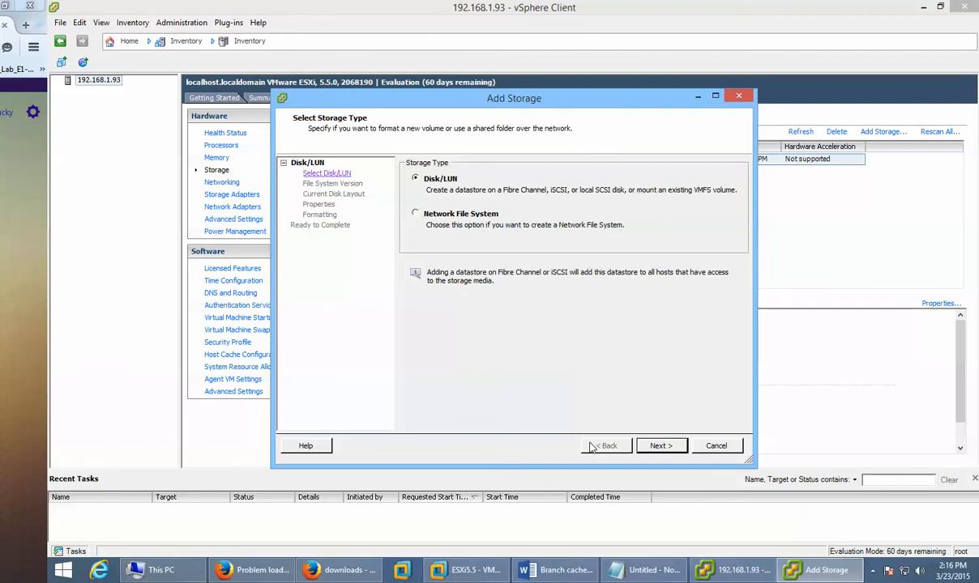
Step: Preview the Network File System page, then cancel the Add Storage wizard
{"action": "left_click", "coordinate": [459, 213]}
{"action": "left_click", "coordinate": [663, 446]}
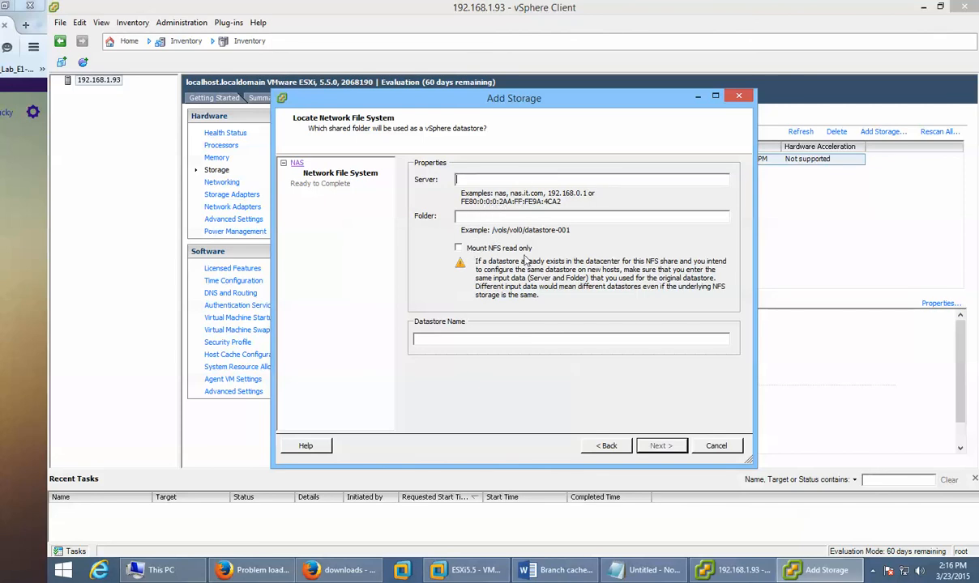
{"action": "left_click", "coordinate": [446, 340]}
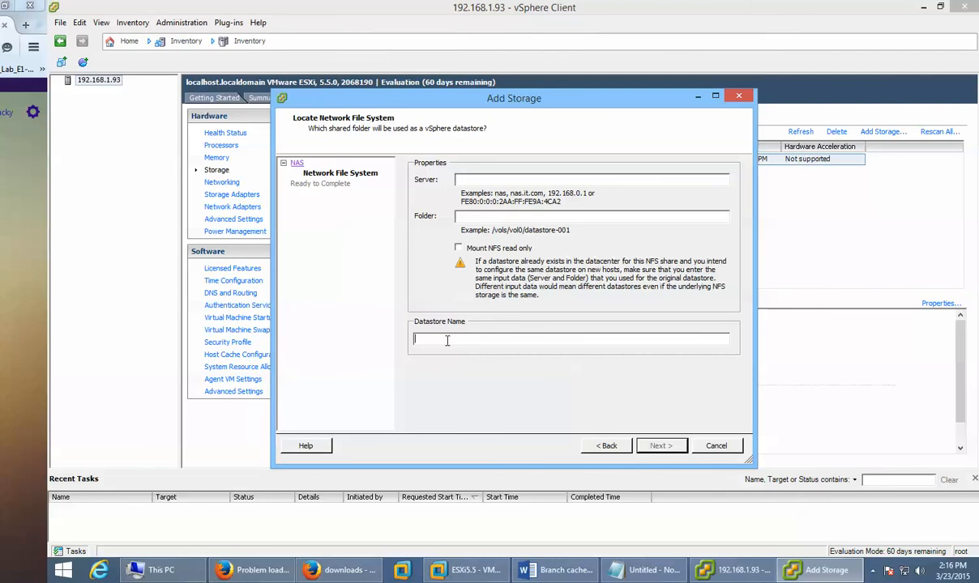
{"action": "left_click", "coordinate": [732, 450]}
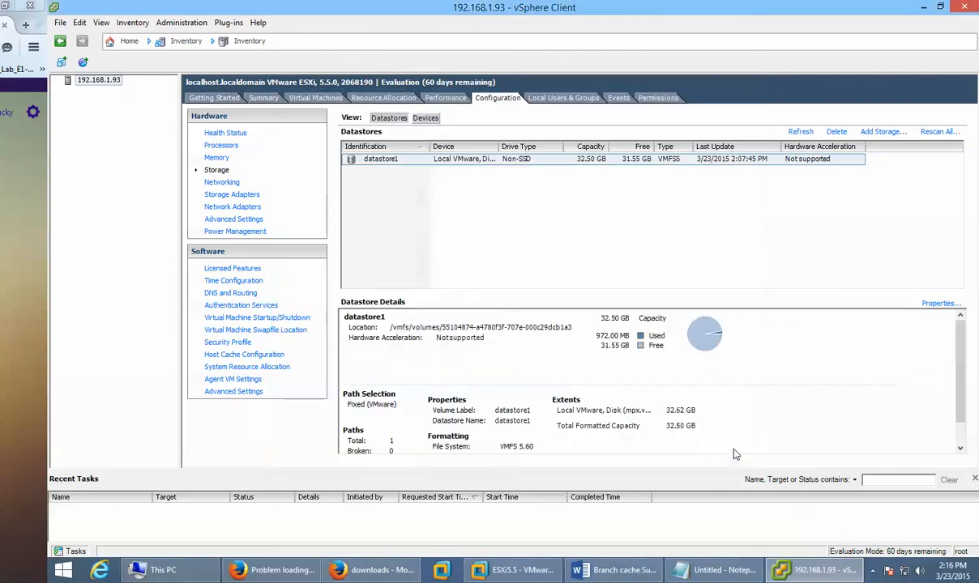
Step: Browse datastore1, create an ISOs folder inside .sdd.sf, and open it
{"action": "left_click", "coordinate": [360, 158]}
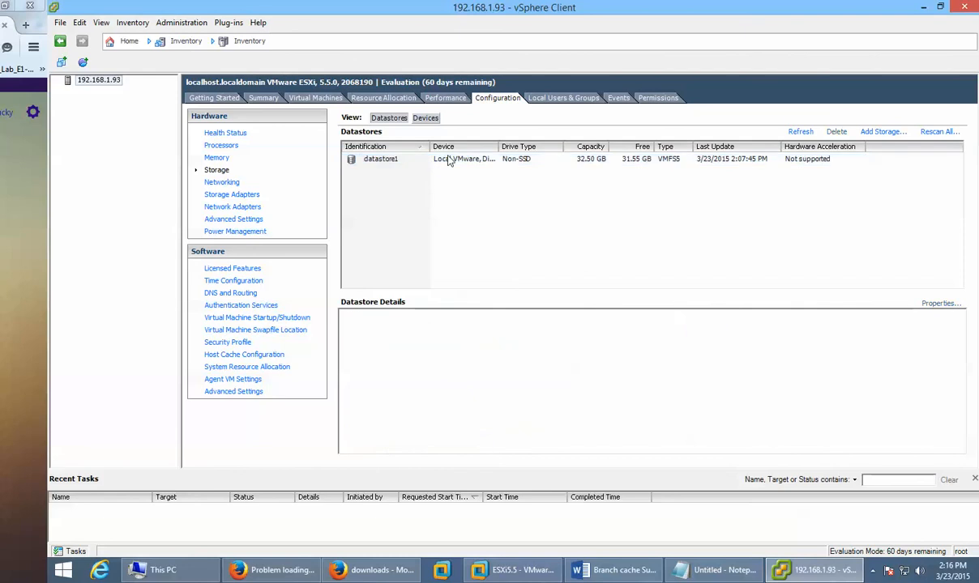
{"action": "right_click", "coordinate": [450, 159]}
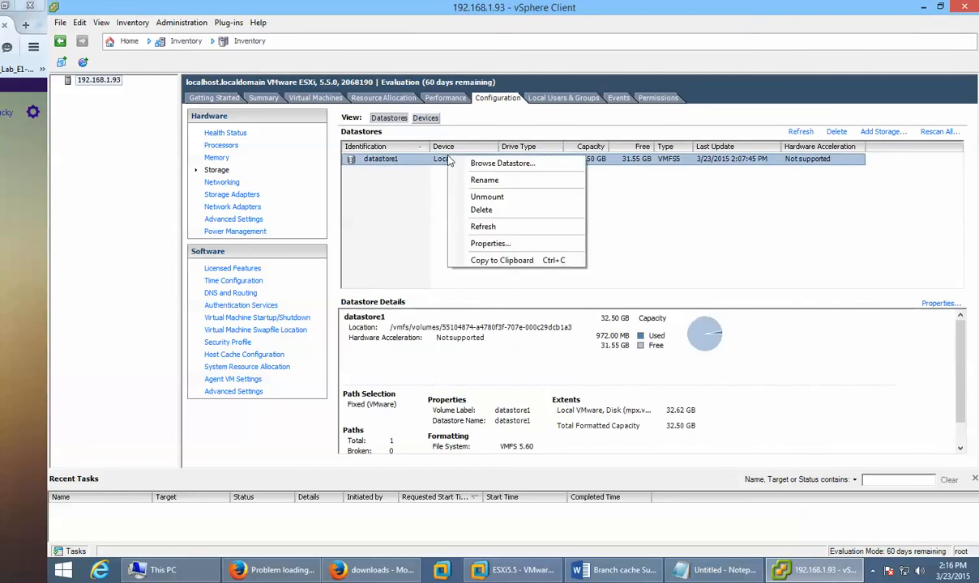
{"action": "left_click", "coordinate": [548, 165]}
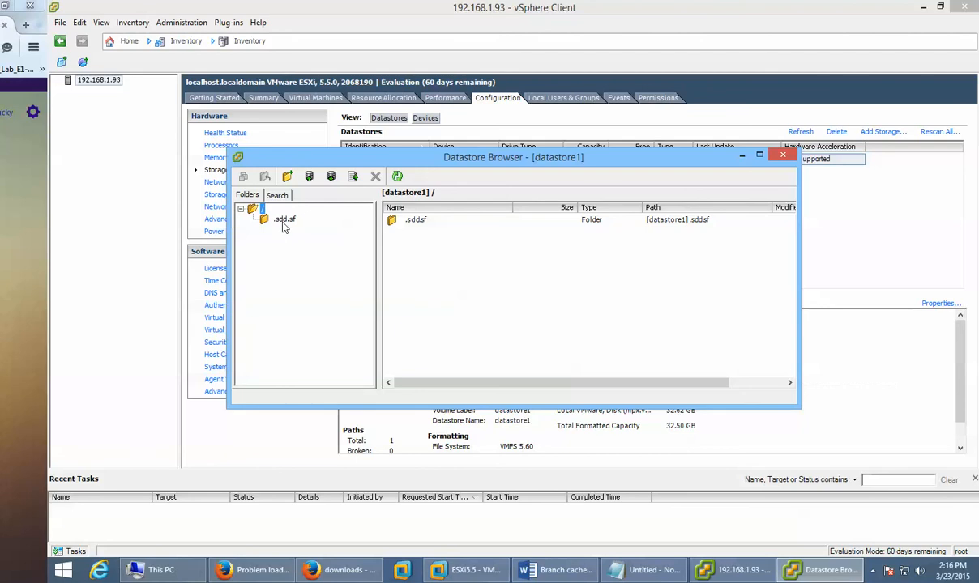
{"action": "left_click", "coordinate": [283, 222]}
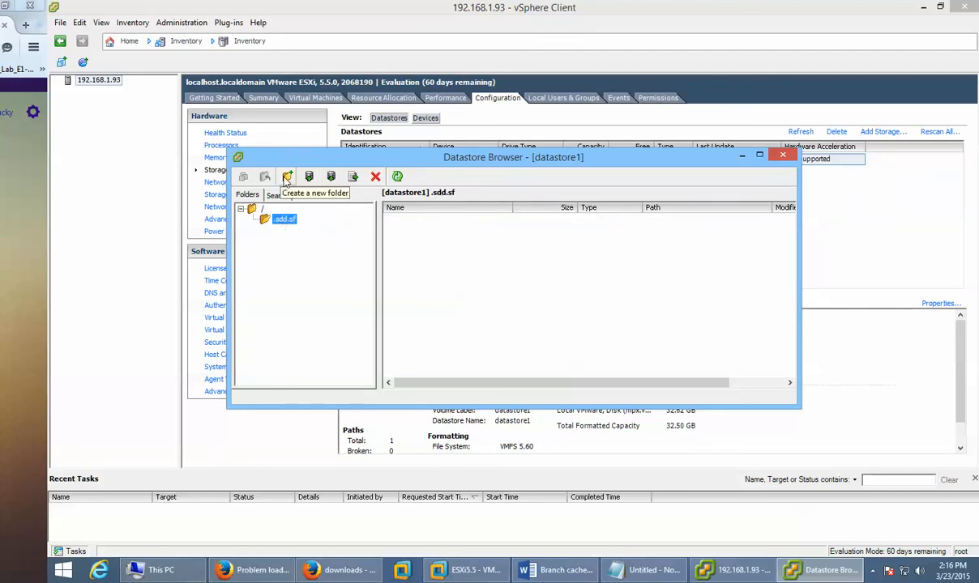
{"action": "left_click", "coordinate": [287, 177]}
{"action": "type", "text": "ISOs"}
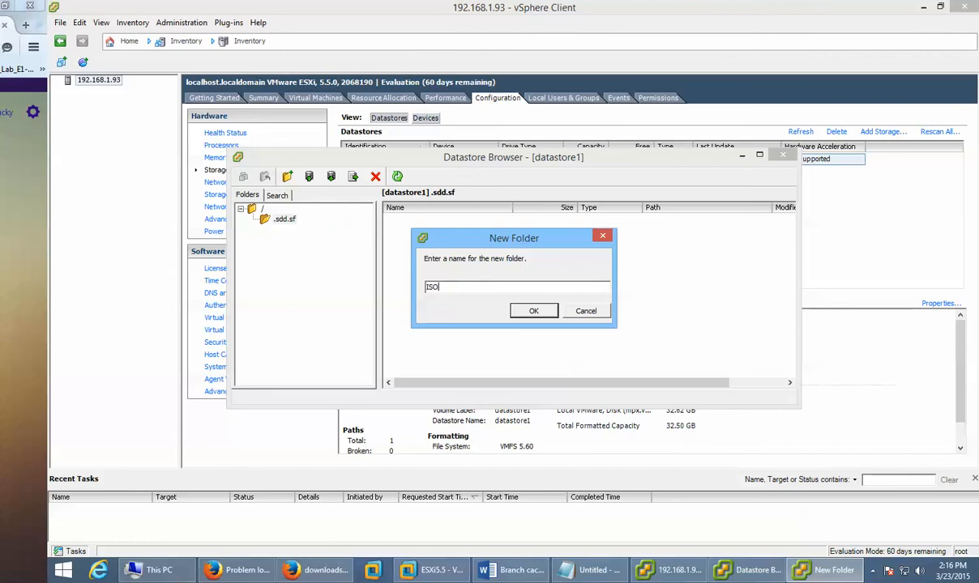
{"action": "left_click", "coordinate": [535, 313]}
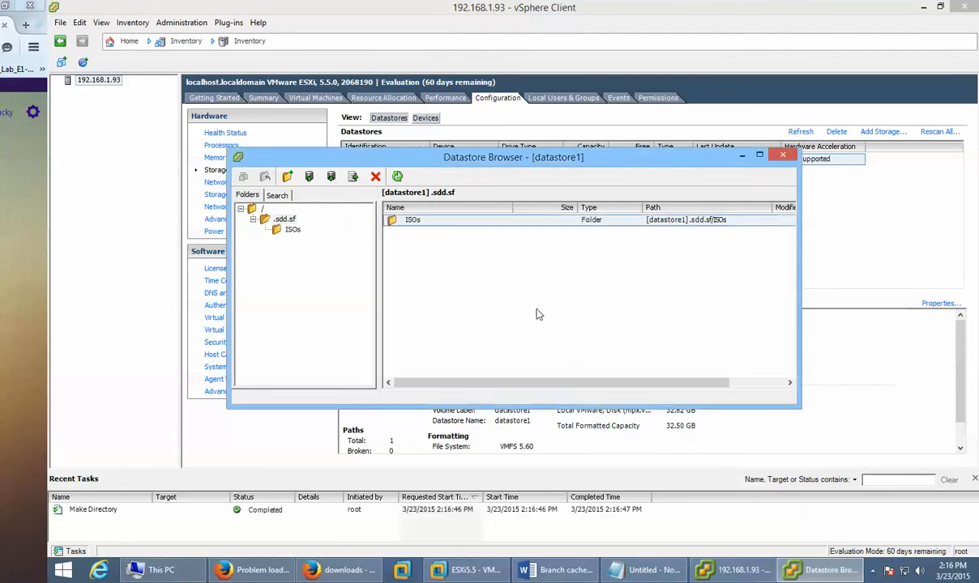
{"action": "left_click", "coordinate": [295, 230]}
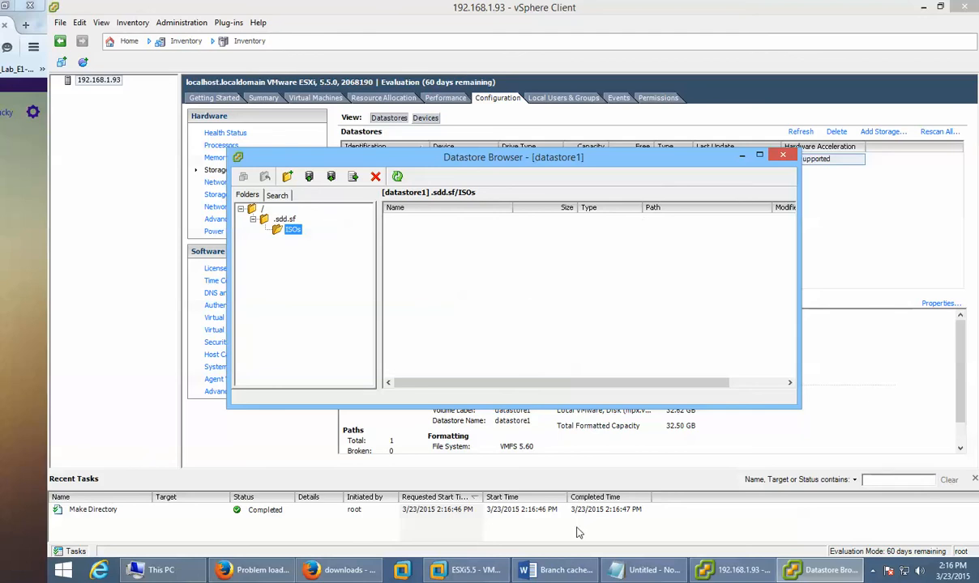
Step: Close the ESXi5.5 Virtual Machine Settings and bring the Datastore Browser back to the front
{"action": "left_click", "coordinate": [466, 569]}
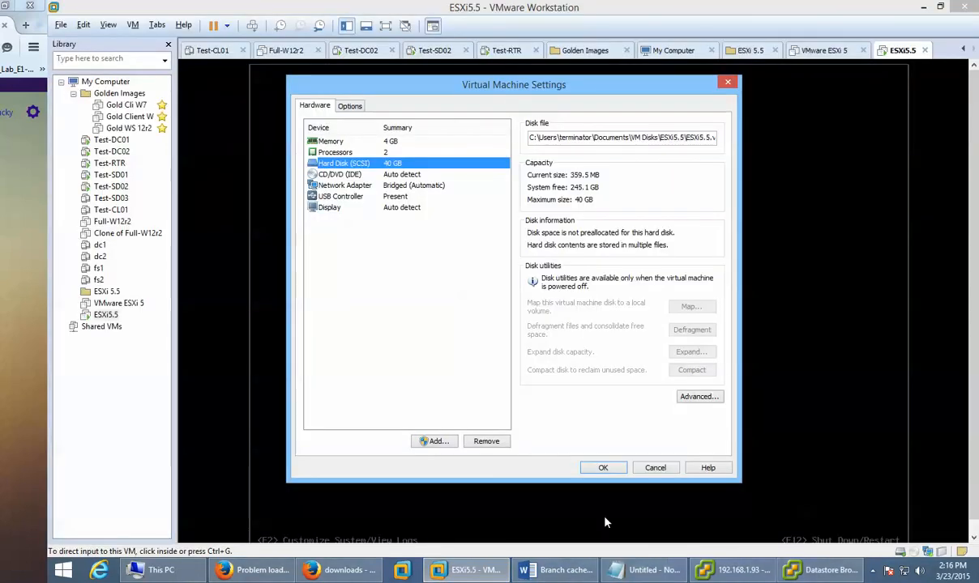
{"action": "left_click", "coordinate": [643, 473]}
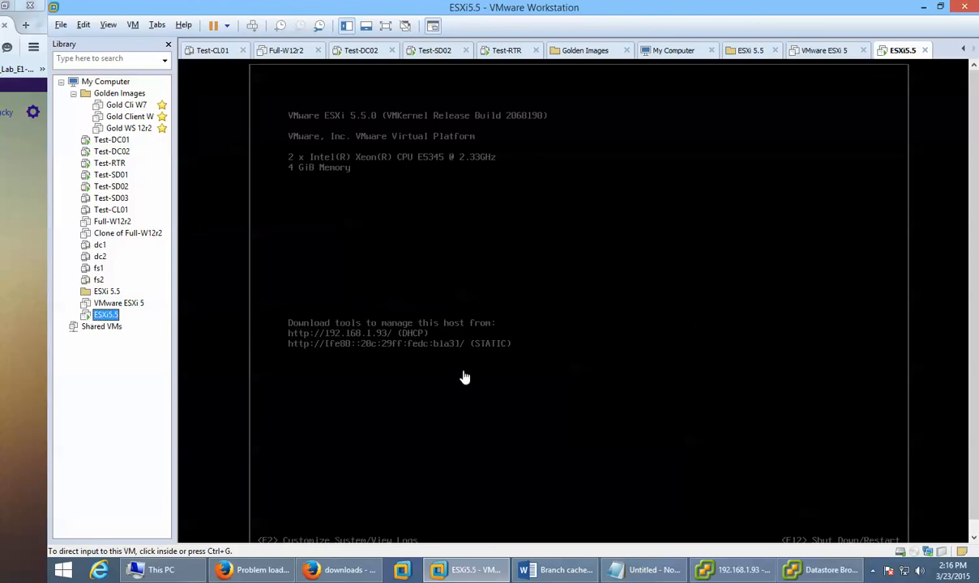
{"action": "left_click", "coordinate": [808, 572]}
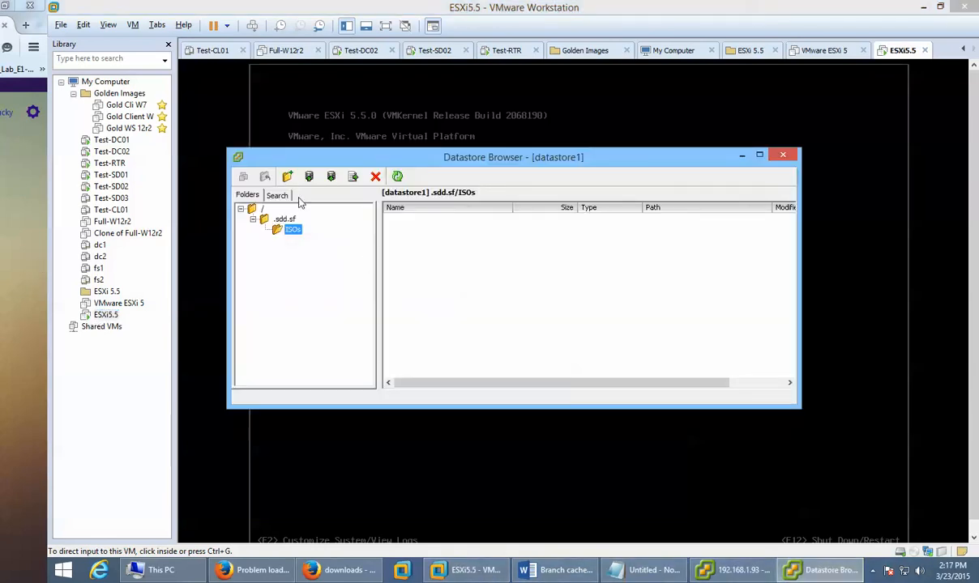
Step: Upload the vSphere Client 5.5.0-1474107 installer from 'ISO esxi 55' into .sdd.sf/ISOs, accepting the overwrite
{"action": "left_click", "coordinate": [266, 224]}
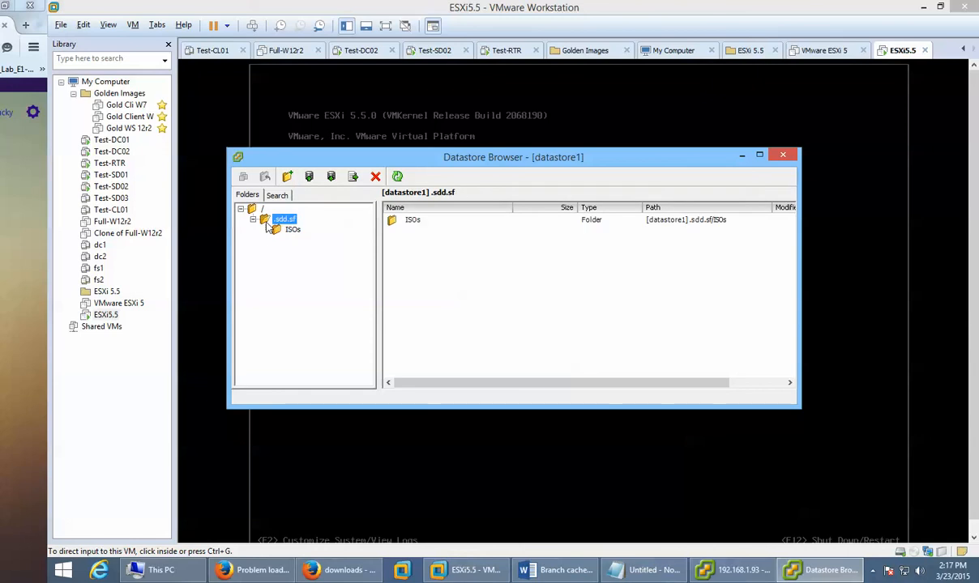
{"action": "left_click", "coordinate": [277, 229]}
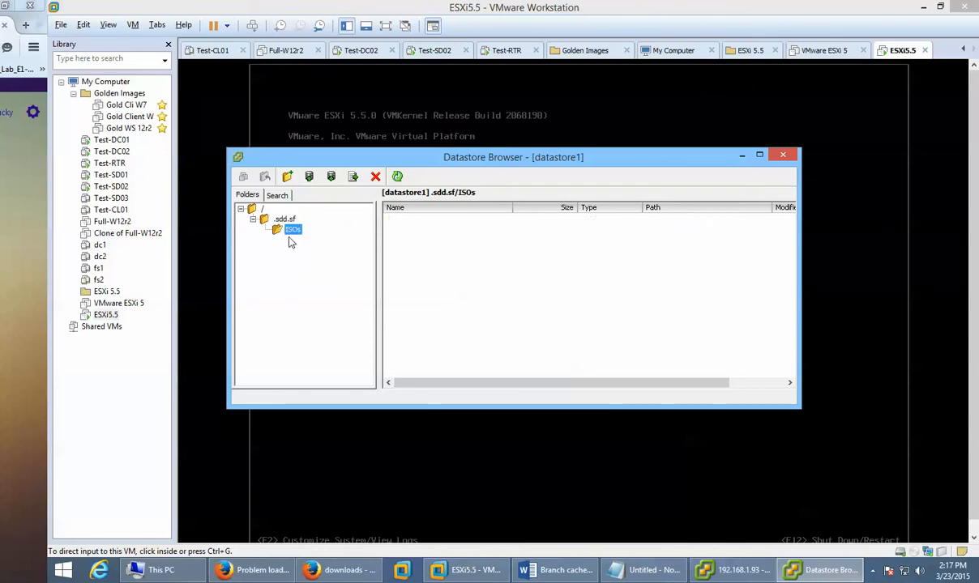
{"action": "left_click", "coordinate": [310, 177]}
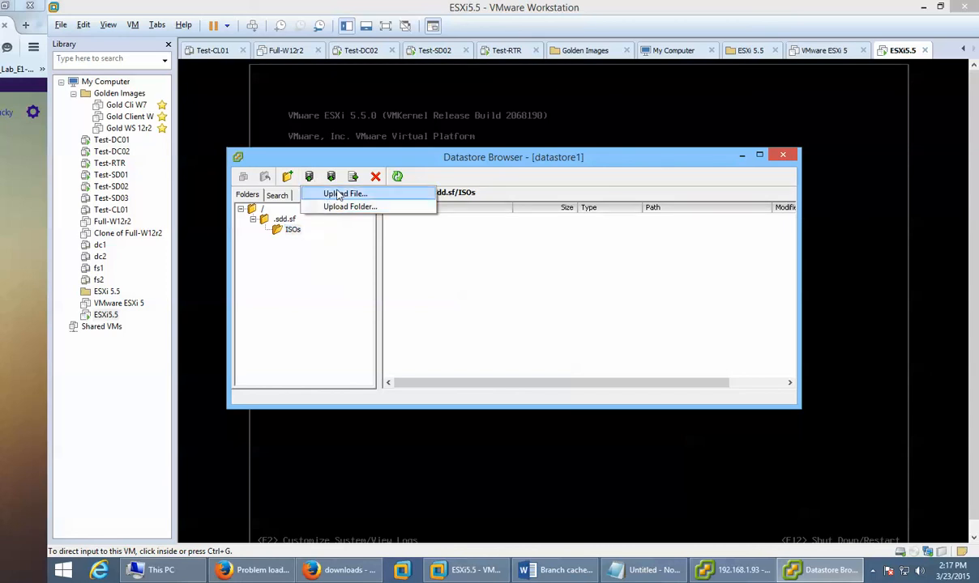
{"action": "left_click", "coordinate": [334, 193]}
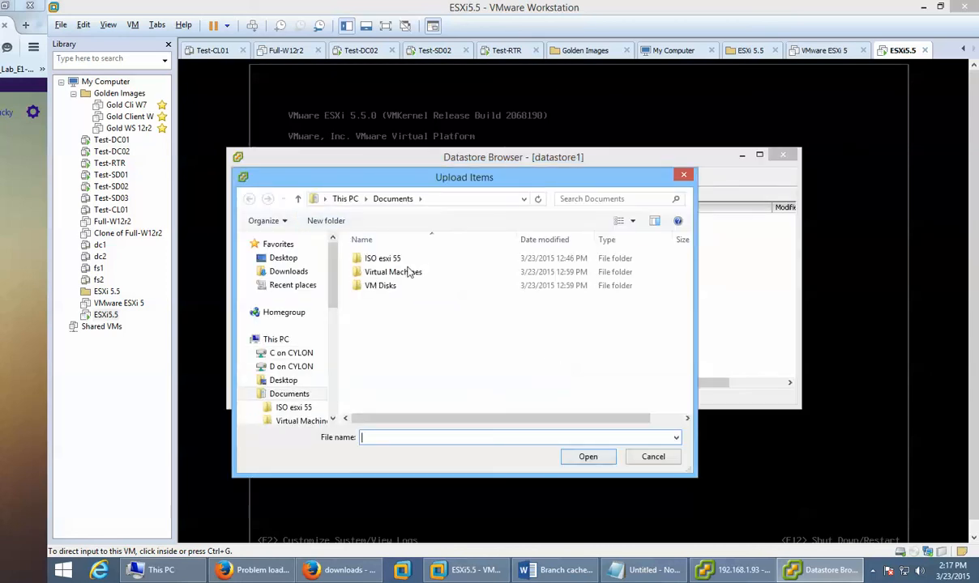
{"action": "double_click", "coordinate": [401, 259]}
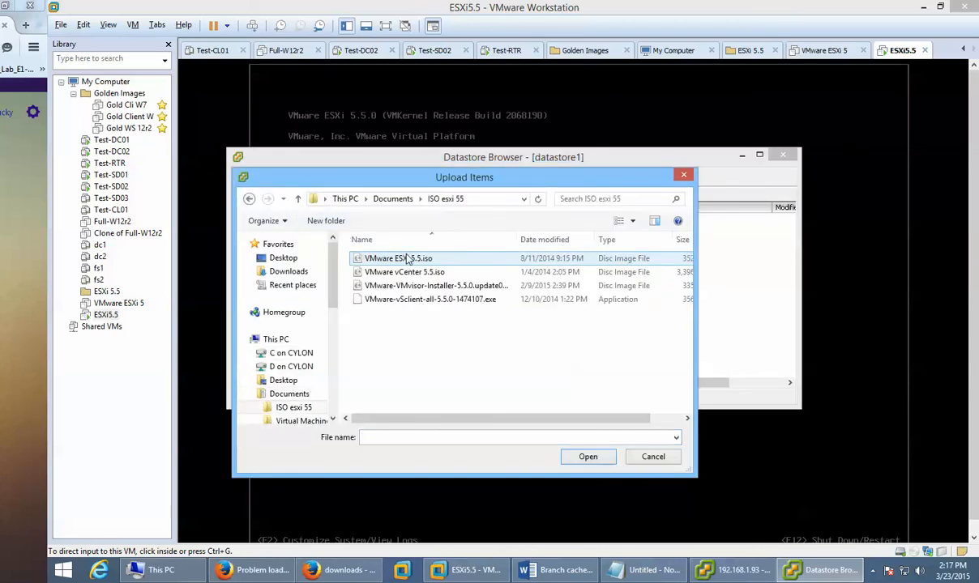
{"action": "left_click", "coordinate": [412, 305]}
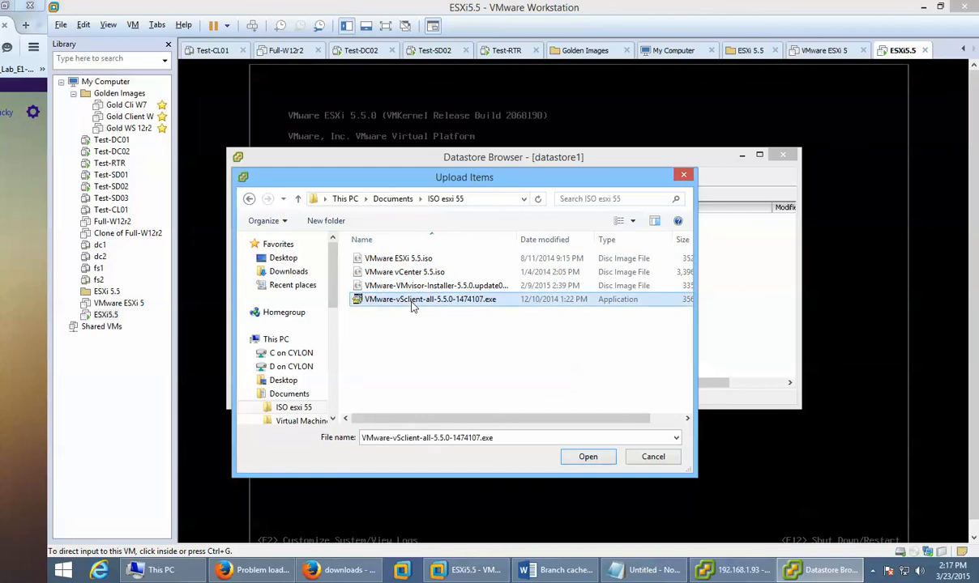
{"action": "left_click", "coordinate": [574, 459]}
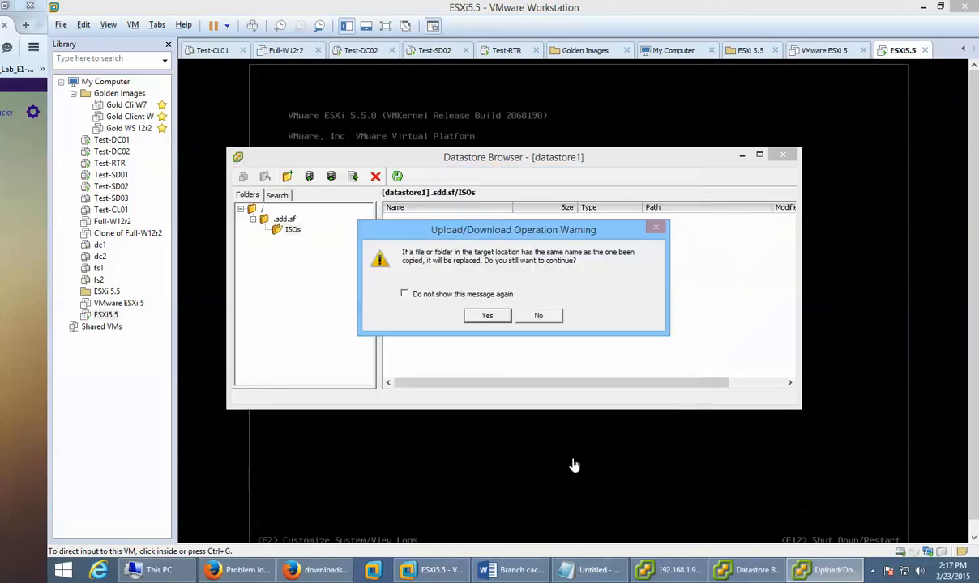
{"action": "left_click", "coordinate": [484, 317]}
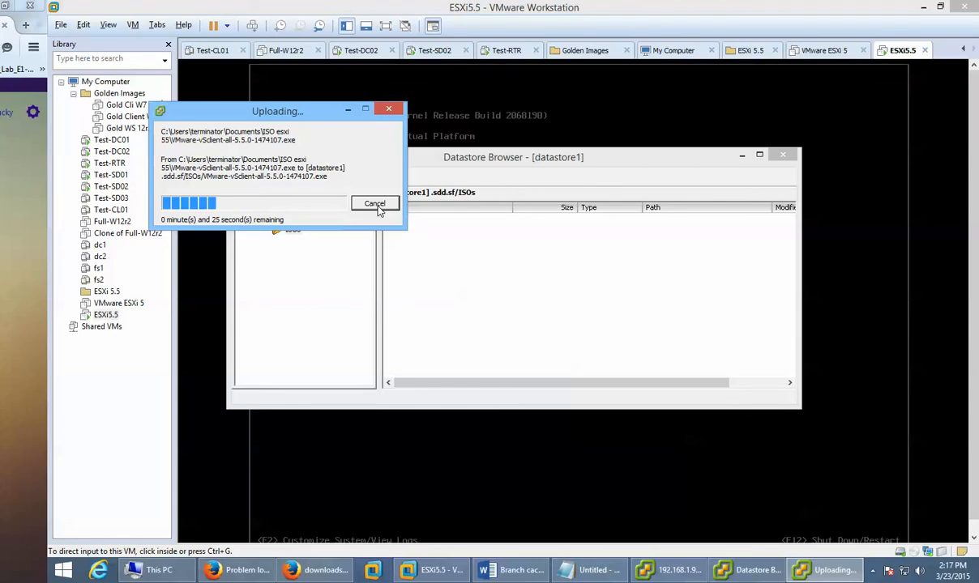
Step: Bring Firefox forward and switch to the ESXi Getting Started page tab
{"action": "left_click", "coordinate": [306, 572]}
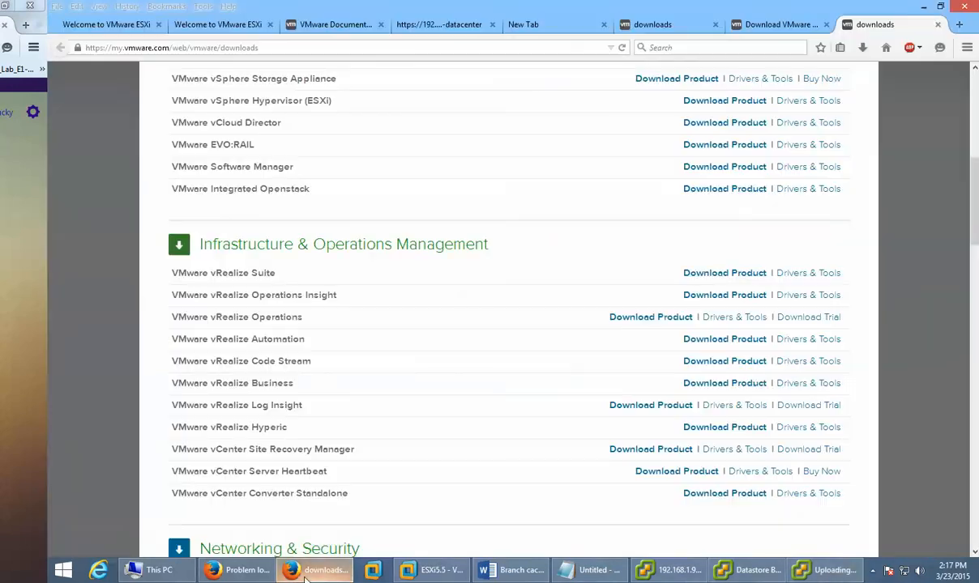
{"action": "left_click", "coordinate": [453, 26]}
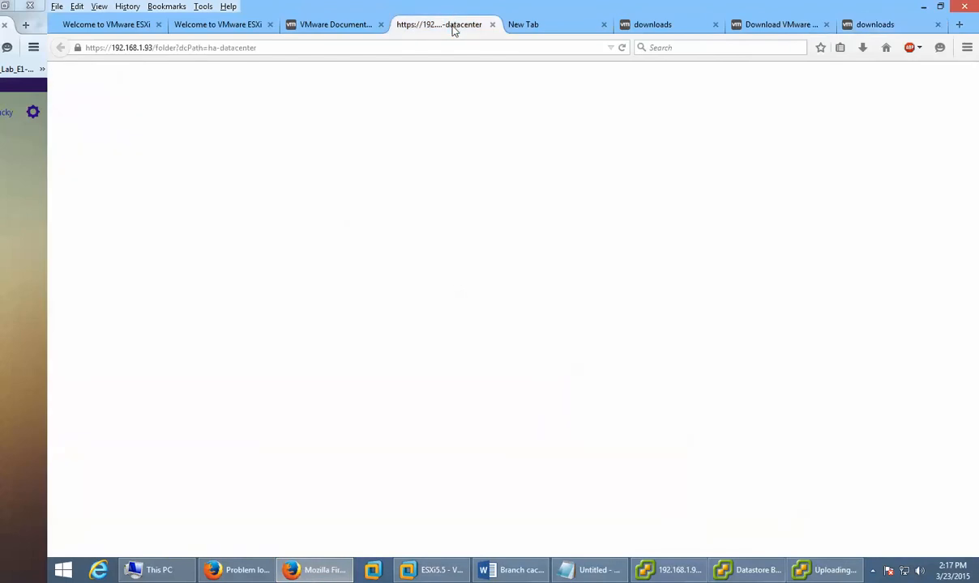
{"action": "left_click", "coordinate": [333, 24]}
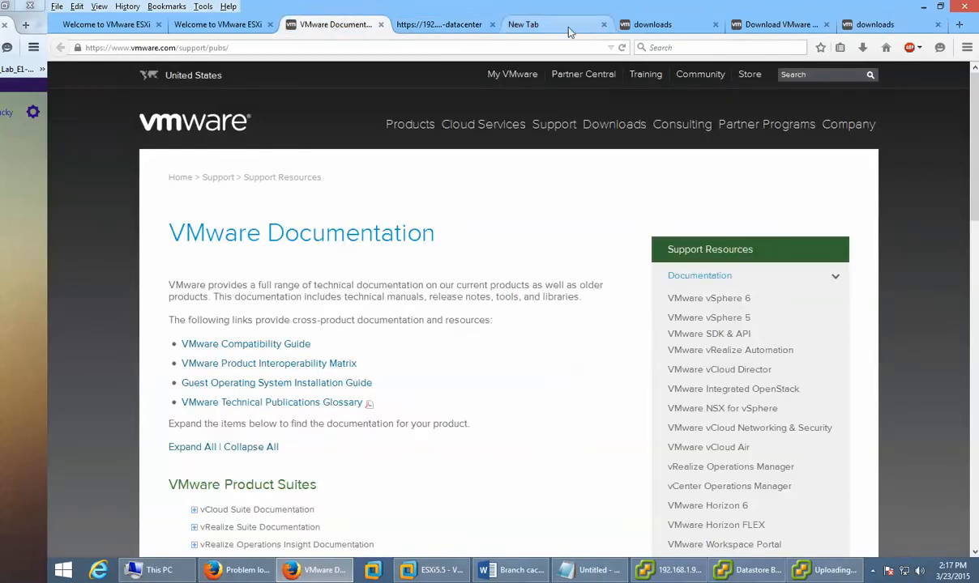
{"action": "left_click", "coordinate": [536, 25]}
{"action": "left_click", "coordinate": [235, 25]}
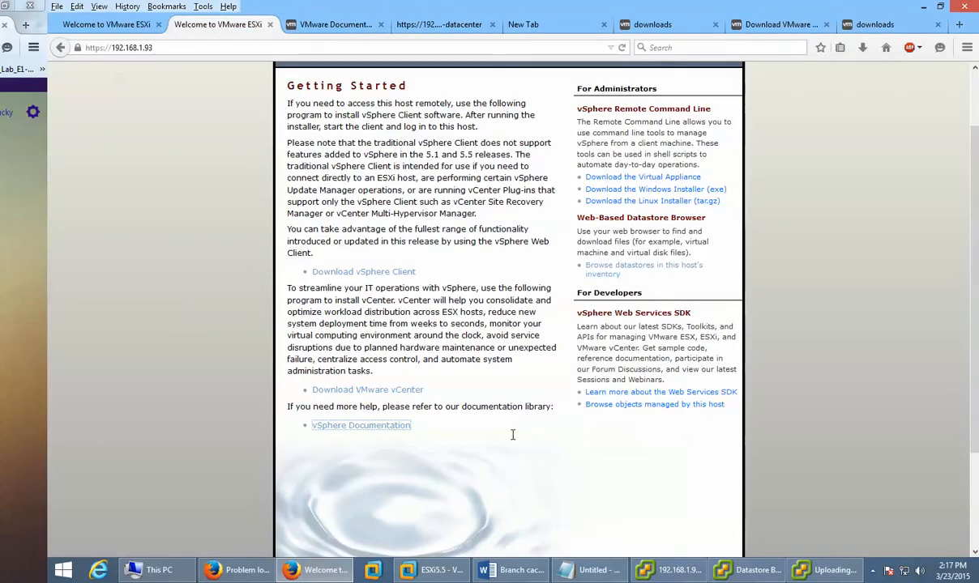
Step: Follow the link to browse the host's datastores and log in with the host password
{"action": "left_click", "coordinate": [616, 279]}
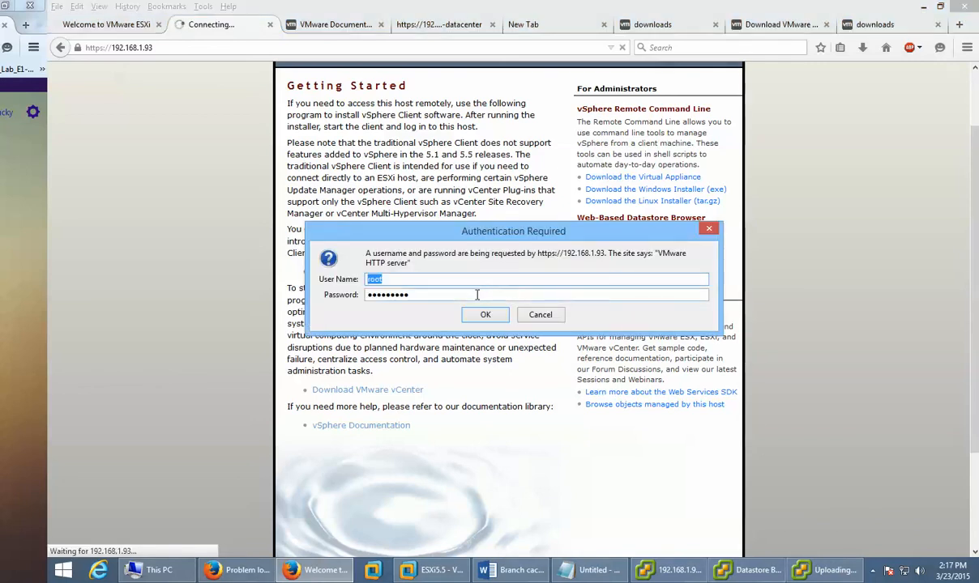
{"action": "key", "text": "Tab"}
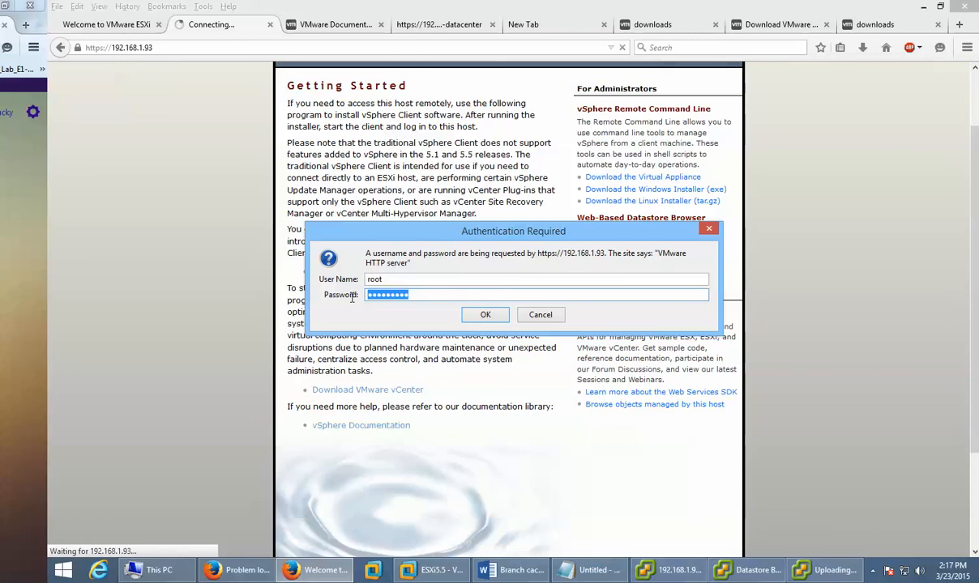
{"action": "type", "text": "********"}
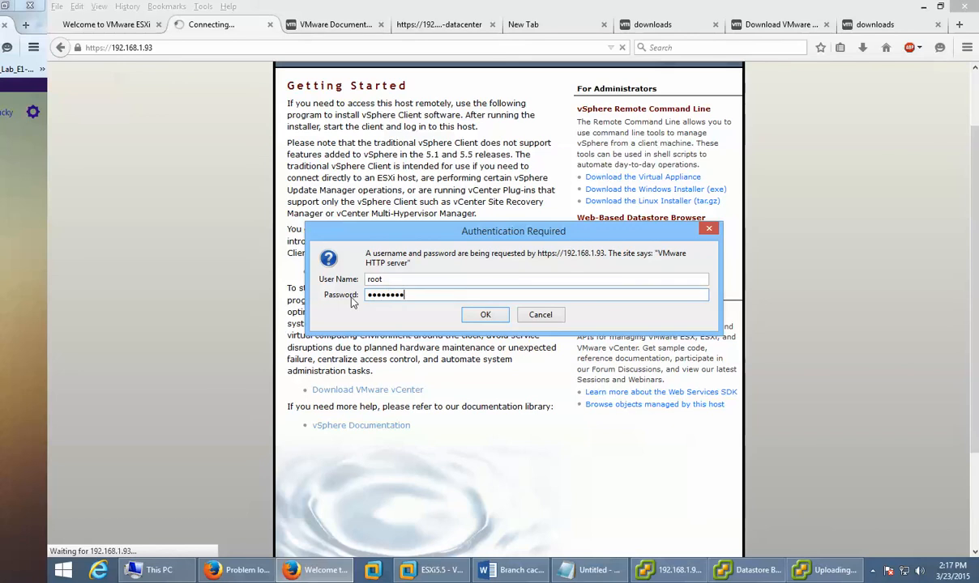
{"action": "left_click", "coordinate": [486, 314]}
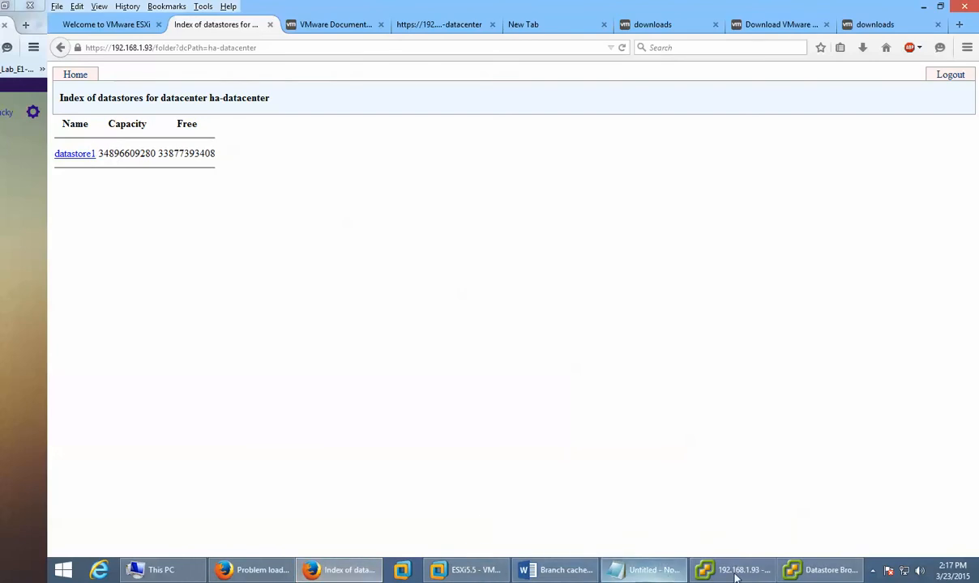
Step: Open datastore1's file index, refresh the ISOs folder in Datastore Browser, and reload the page
{"action": "left_click", "coordinate": [827, 572]}
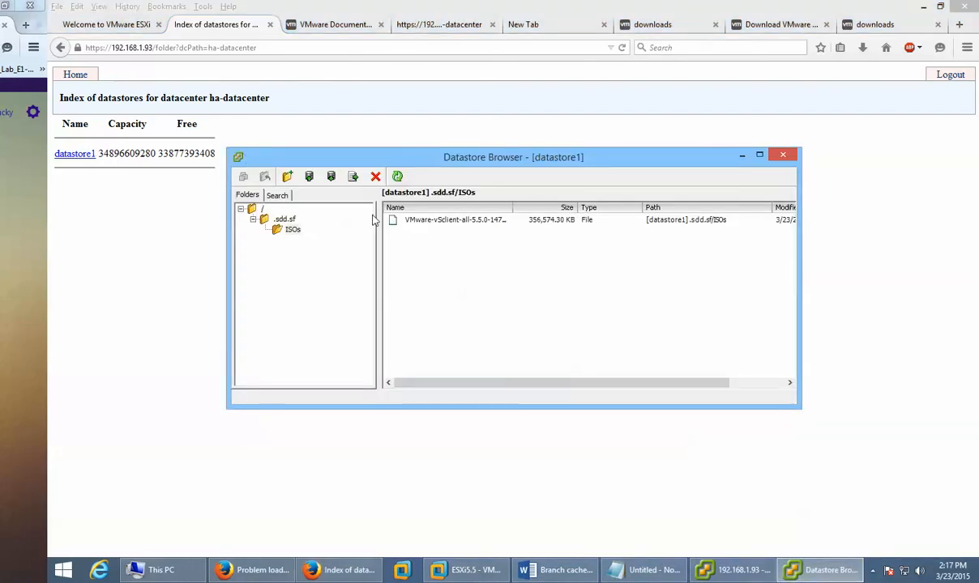
{"action": "left_click", "coordinate": [73, 154]}
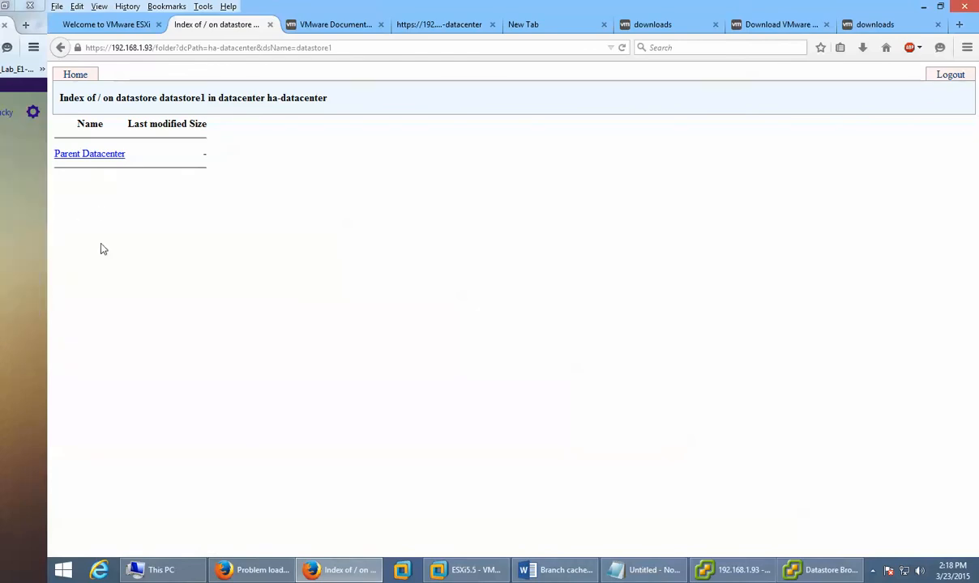
{"action": "key", "text": "alt+Tab"}
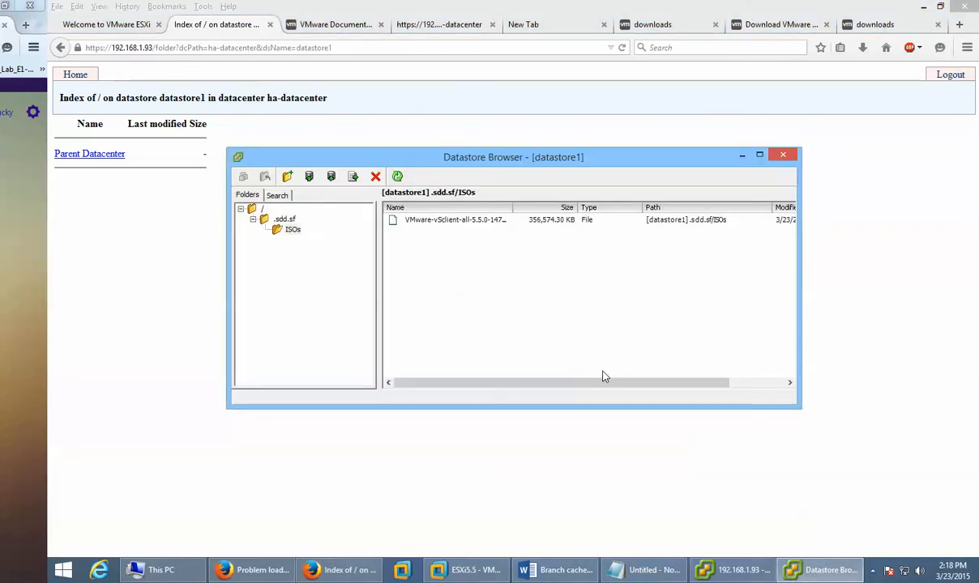
{"action": "left_click", "coordinate": [286, 231]}
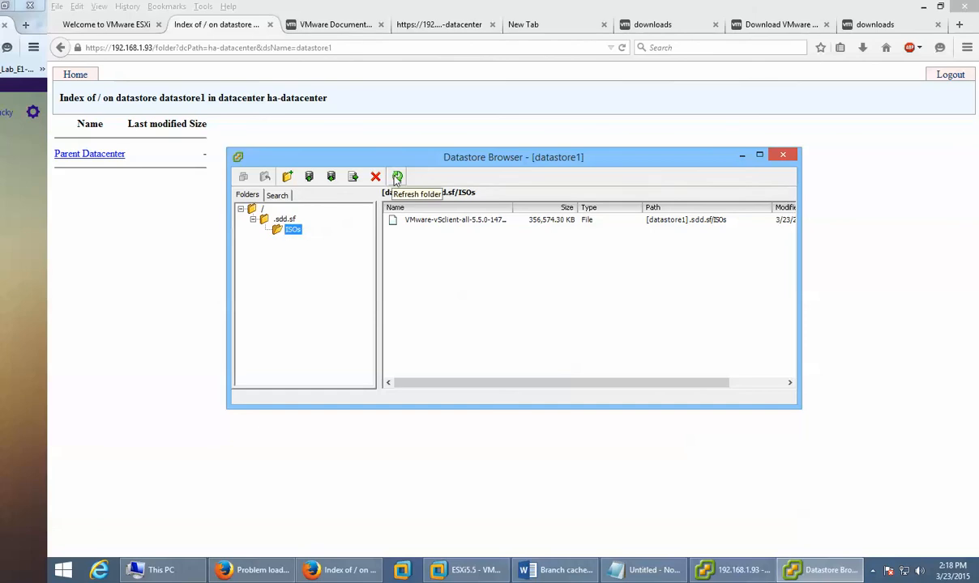
{"action": "left_click", "coordinate": [397, 178]}
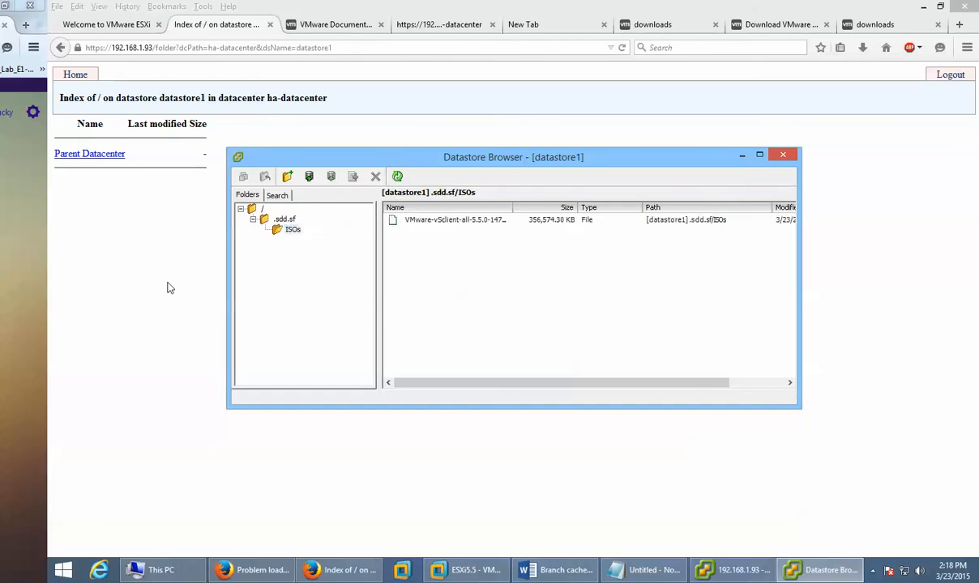
{"action": "left_click", "coordinate": [623, 47]}
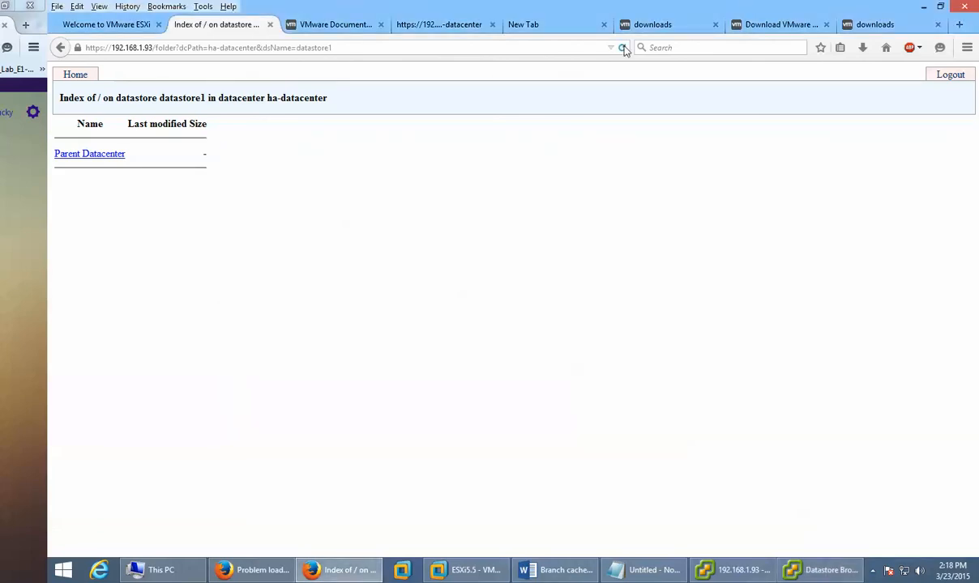
Step: Navigate between the datacenter, ha-datacenter and datastore1 index pages, then close Datastore Browser
{"action": "left_click", "coordinate": [69, 78]}
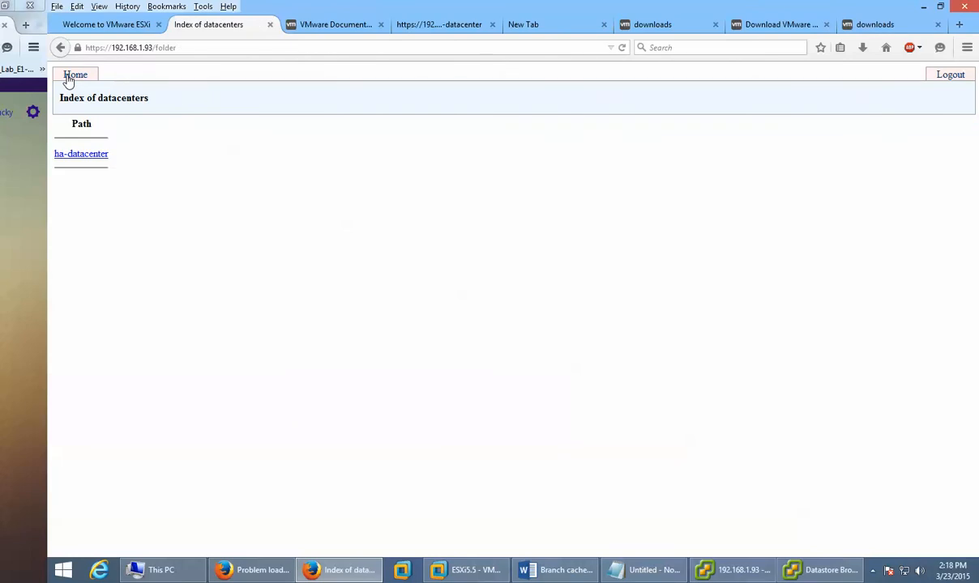
{"action": "left_click", "coordinate": [69, 155]}
{"action": "left_click", "coordinate": [68, 155]}
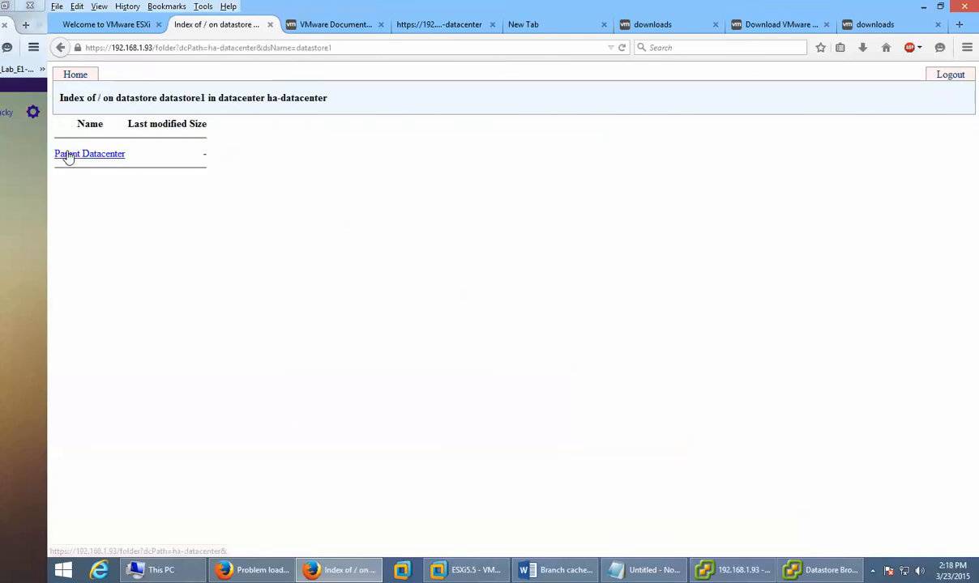
{"action": "left_click", "coordinate": [68, 153]}
{"action": "left_click", "coordinate": [69, 155]}
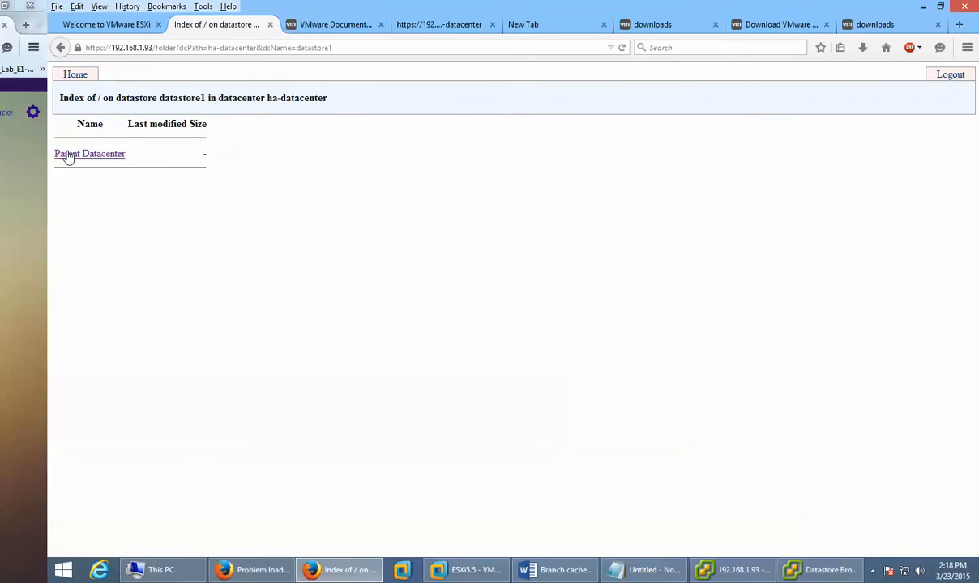
{"action": "left_click", "coordinate": [68, 154]}
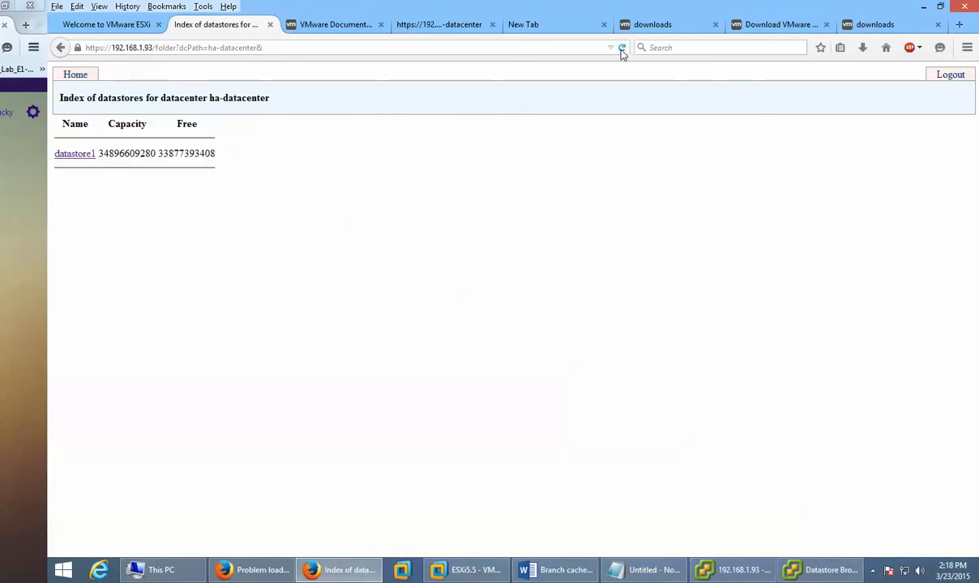
{"action": "left_click", "coordinate": [817, 572]}
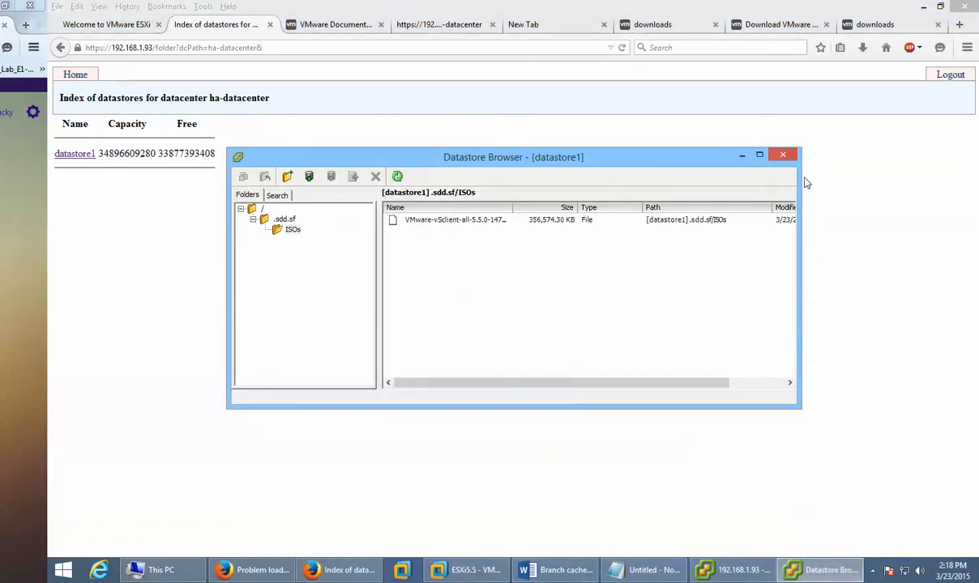
{"action": "left_click", "coordinate": [786, 156]}
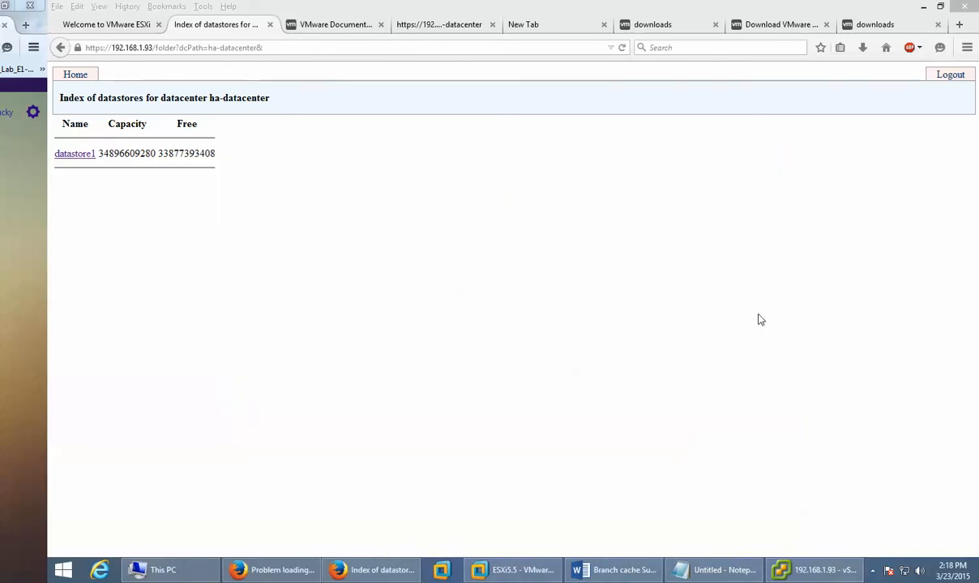
Step: In vSphere Client, look through host's Getting Started, Summary and Virtual Machines tabs
{"action": "left_click", "coordinate": [784, 572]}
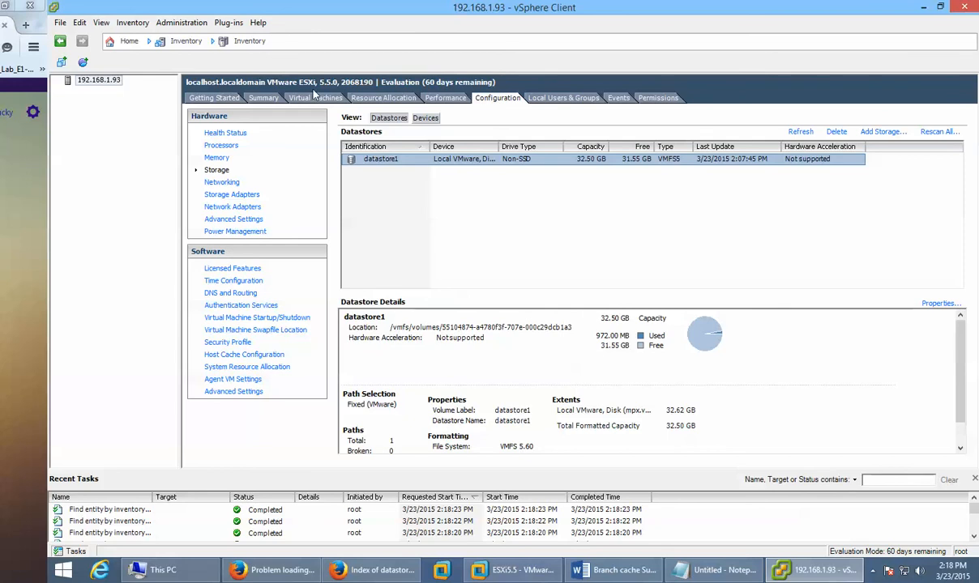
{"action": "left_click", "coordinate": [213, 98]}
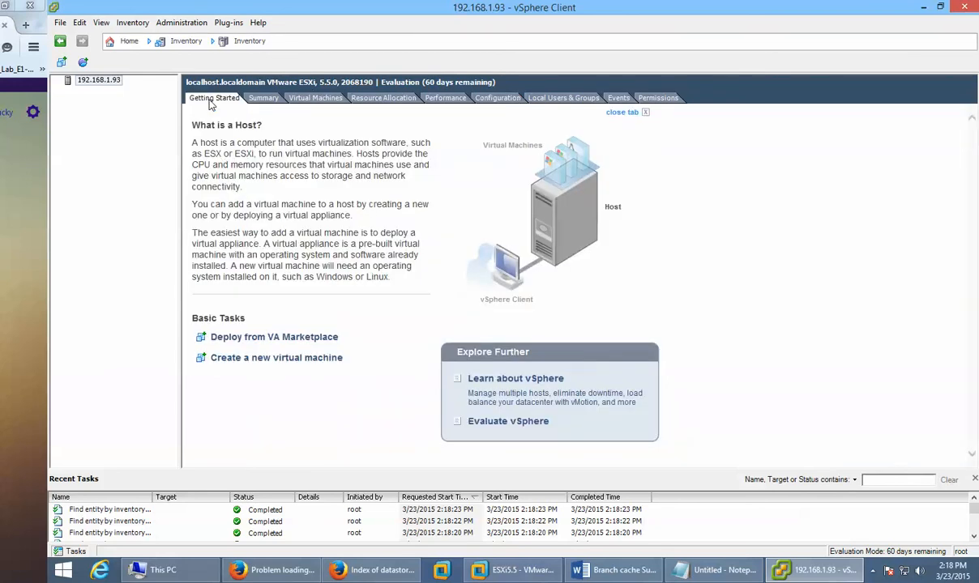
{"action": "left_click", "coordinate": [263, 99]}
{"action": "left_click", "coordinate": [313, 101]}
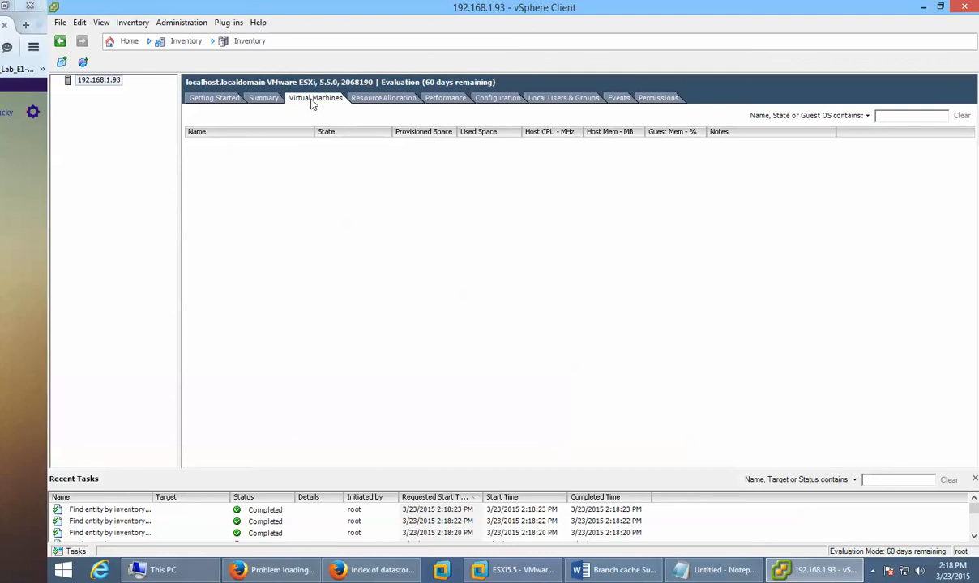
{"action": "left_click", "coordinate": [264, 98]}
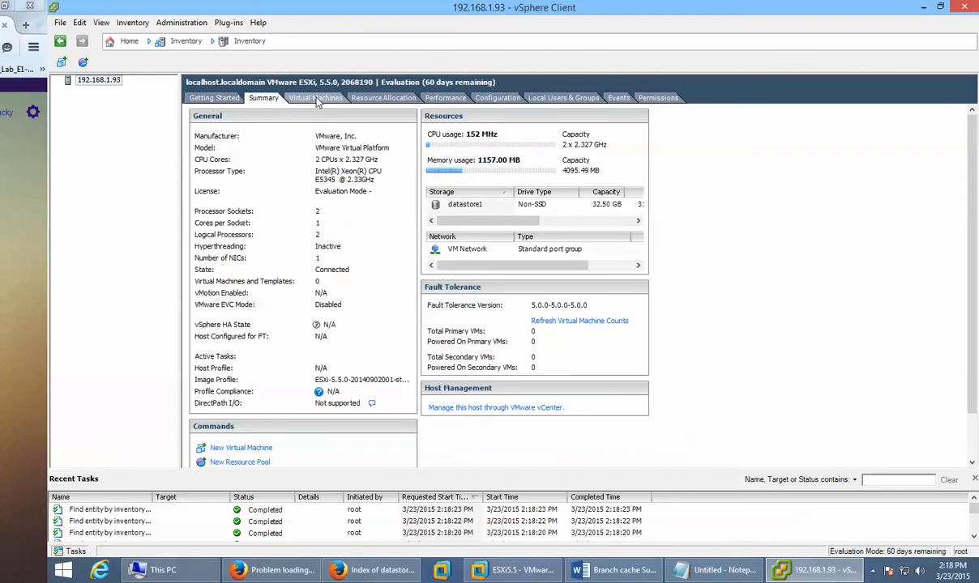
{"action": "left_click", "coordinate": [318, 99]}
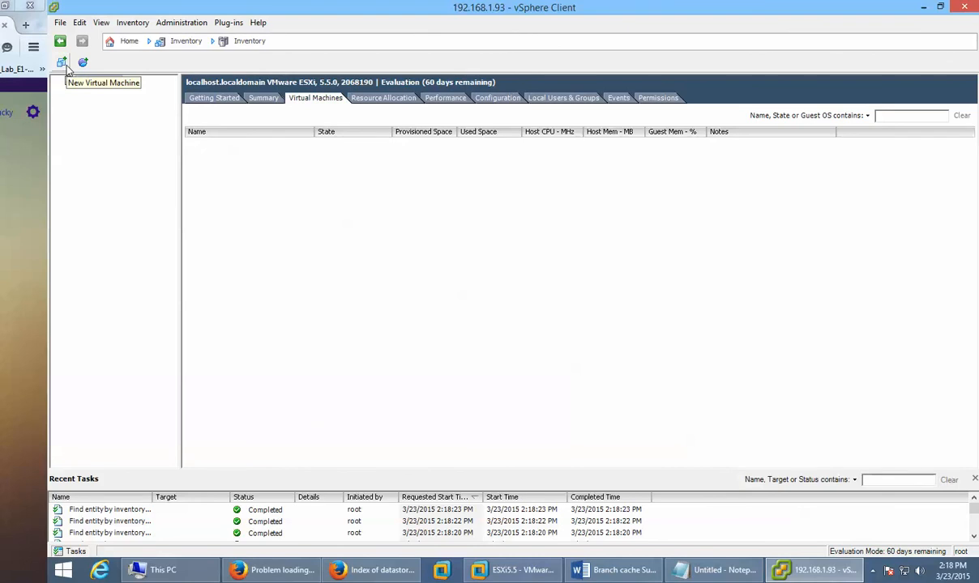
Step: Browse the Inventory menu's Host actions without choosing one, then switch to View > Inventory > Inventory
{"action": "left_click", "coordinate": [122, 22]}
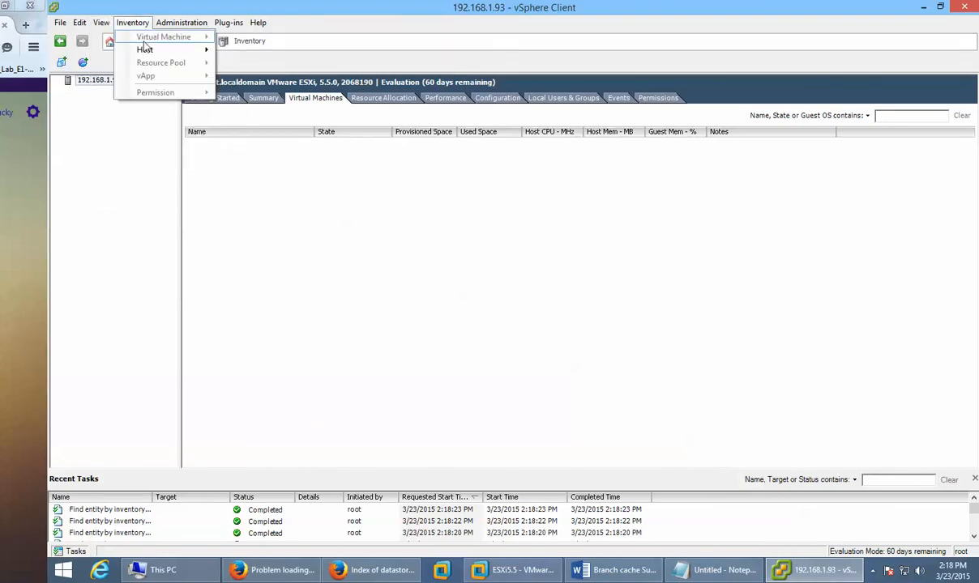
{"action": "mouse_move", "coordinate": [144, 50]}
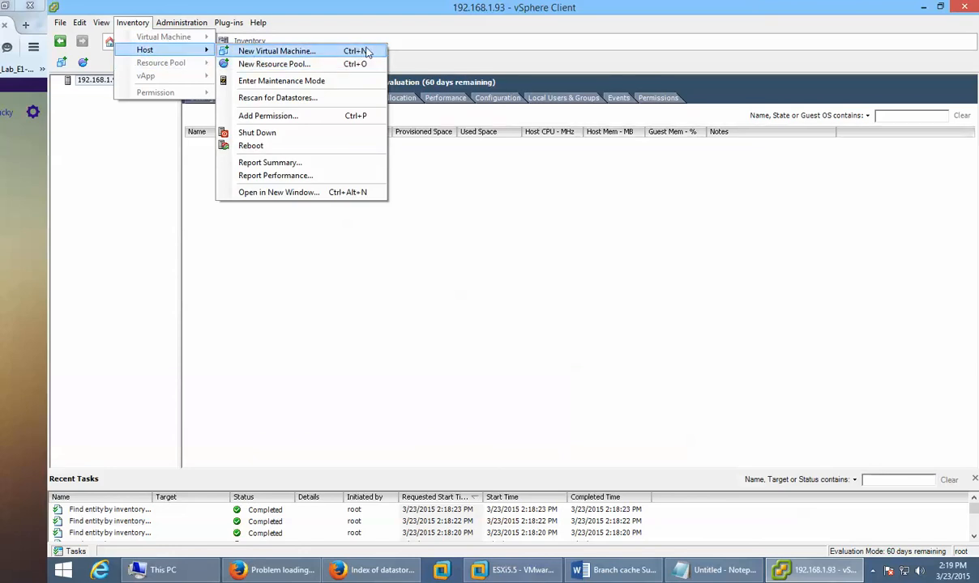
{"action": "left_click", "coordinate": [473, 47]}
{"action": "left_click", "coordinate": [103, 24]}
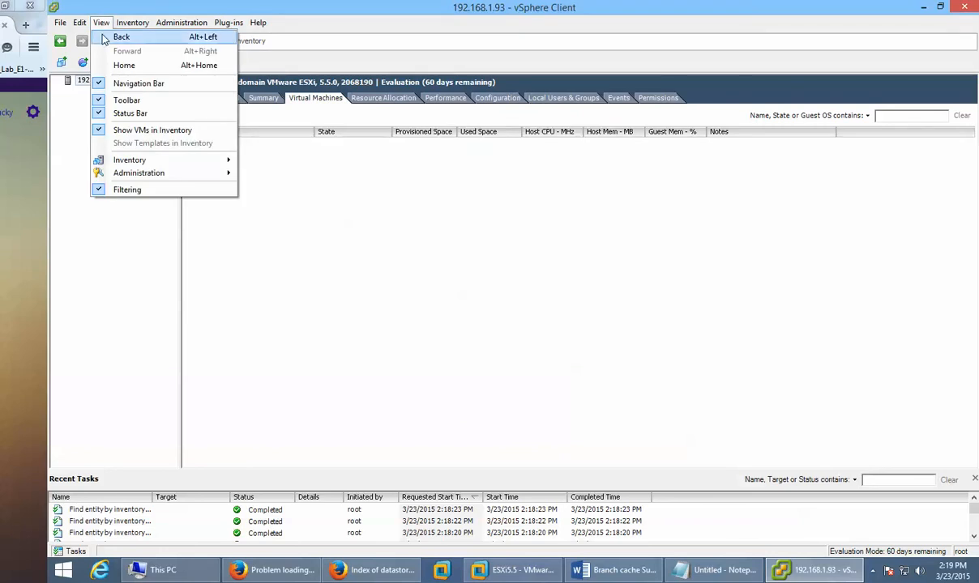
{"action": "mouse_move", "coordinate": [205, 178]}
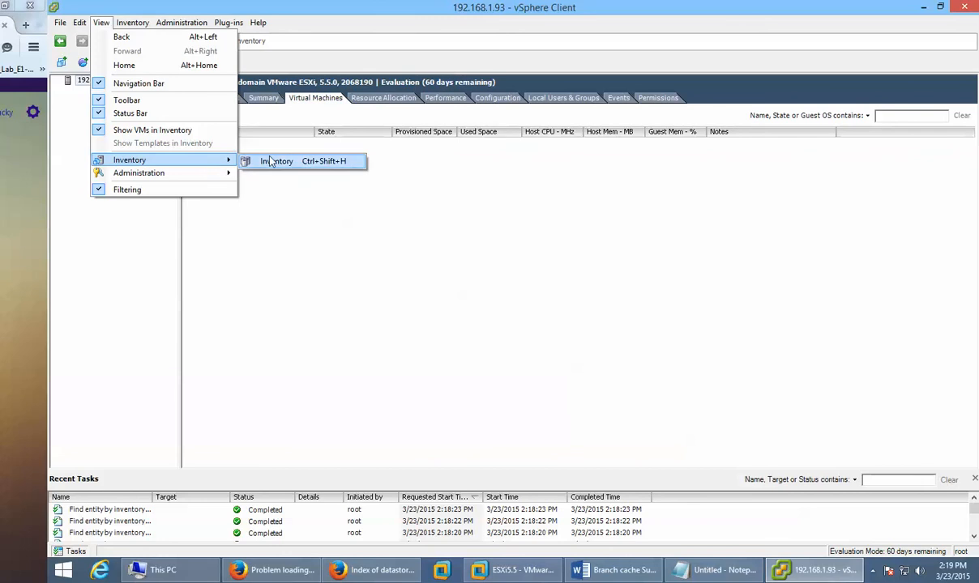
{"action": "left_click", "coordinate": [270, 162]}
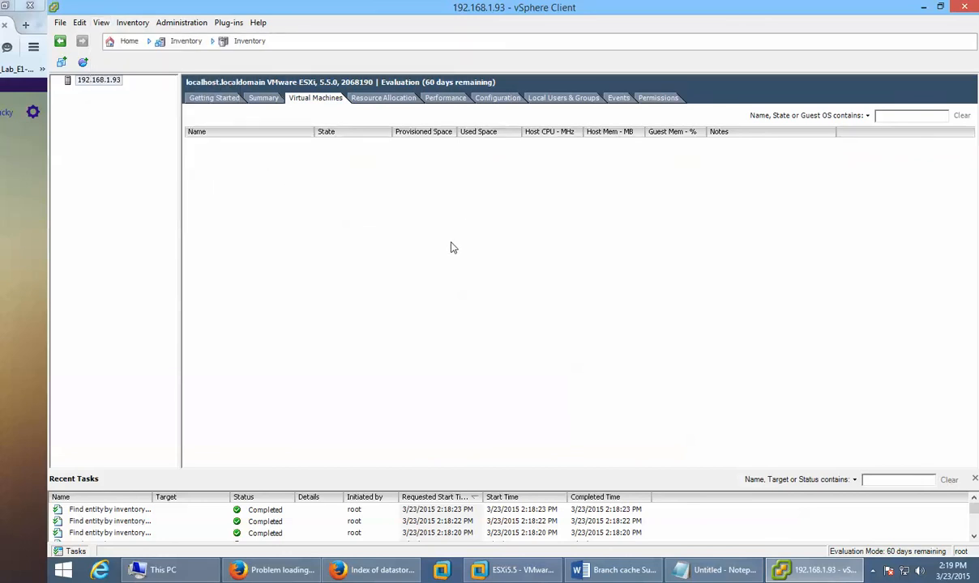
Step: Start a Typical new virtual machine with the default name and datastore1 storage, reaching Guest Operating System
{"action": "left_click", "coordinate": [62, 63]}
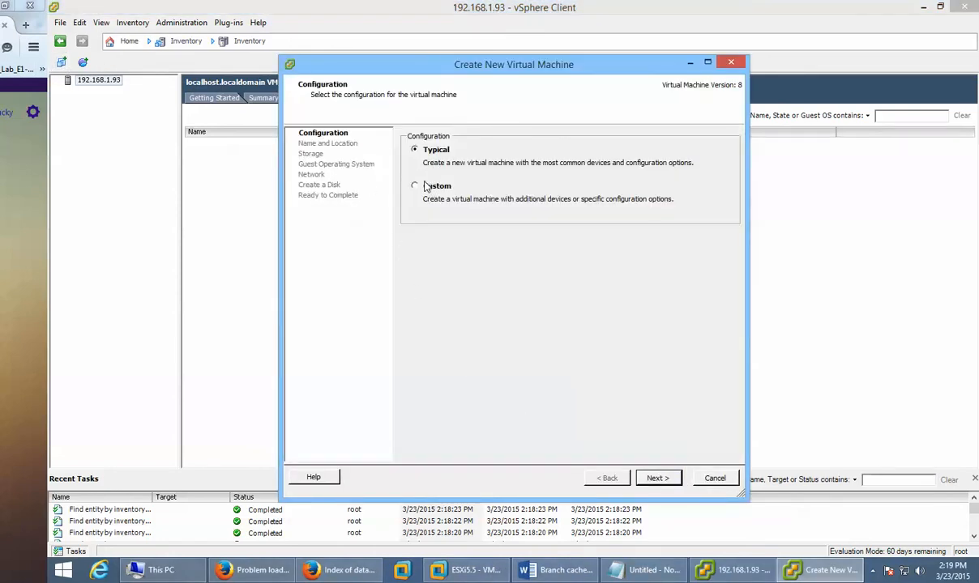
{"action": "left_click", "coordinate": [658, 478]}
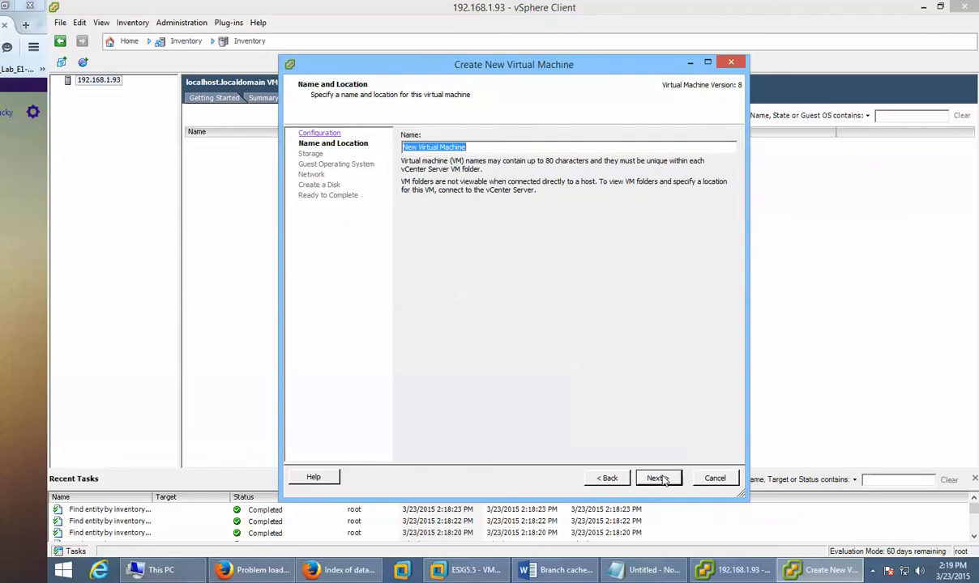
{"action": "left_click", "coordinate": [658, 478]}
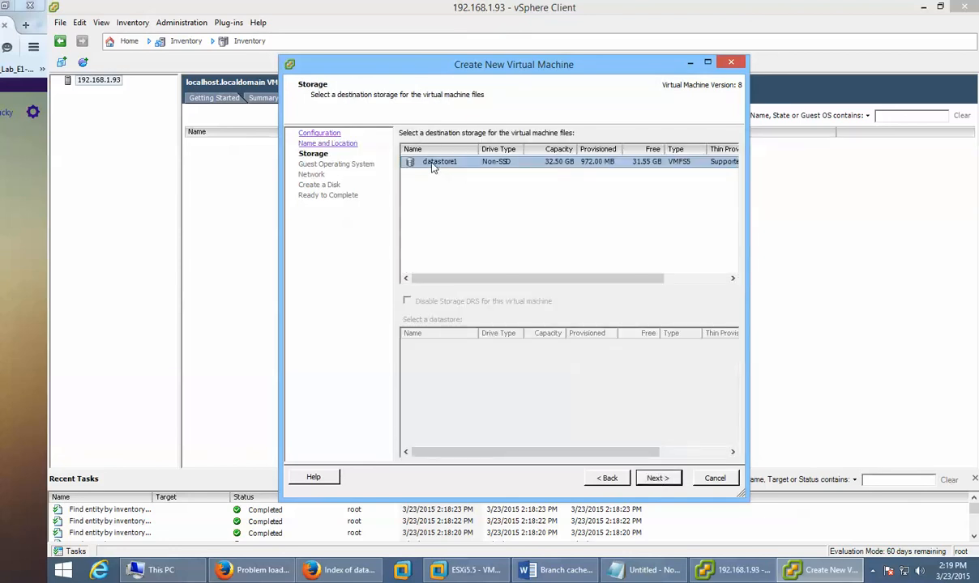
{"action": "left_click", "coordinate": [657, 479]}
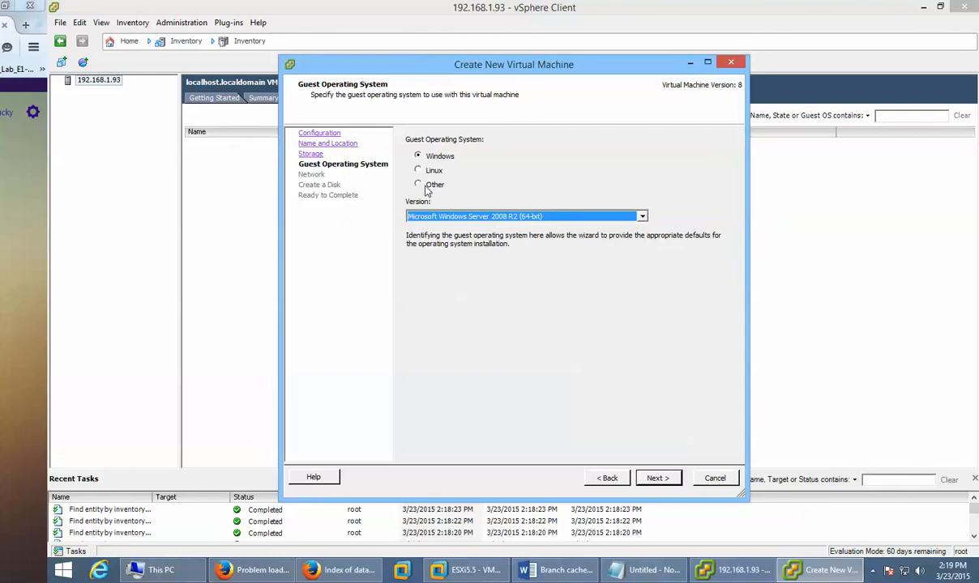
{"action": "left_click", "coordinate": [835, 571]}
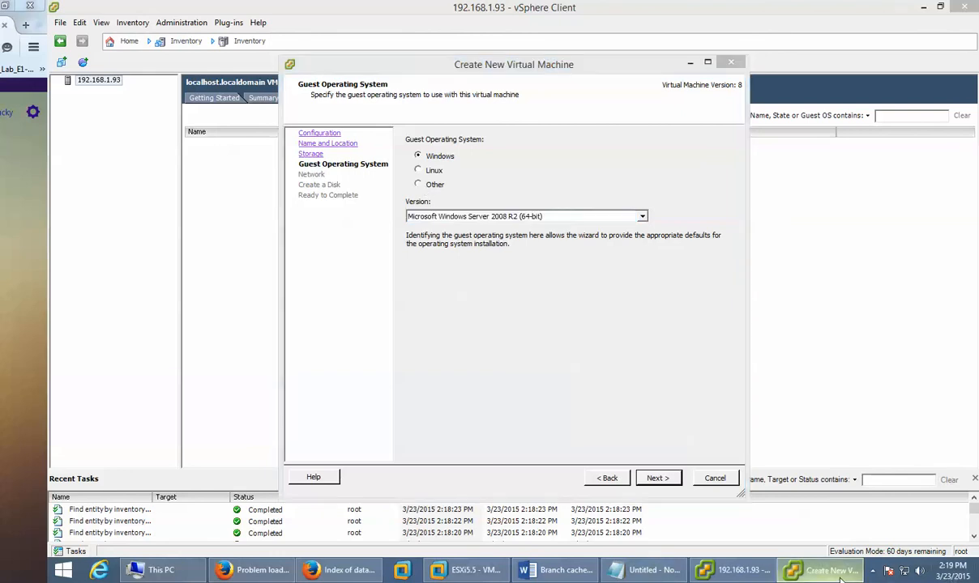
{"action": "left_click", "coordinate": [835, 572]}
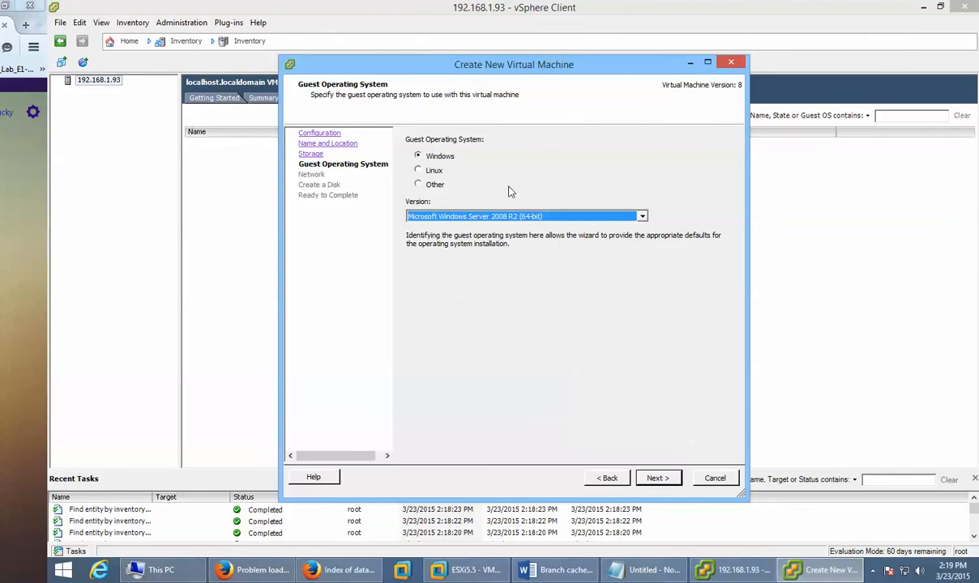
Step: Try the Other guest OS family and its version list, then reselect Windows Server 2008 R2
{"action": "left_click", "coordinate": [419, 187]}
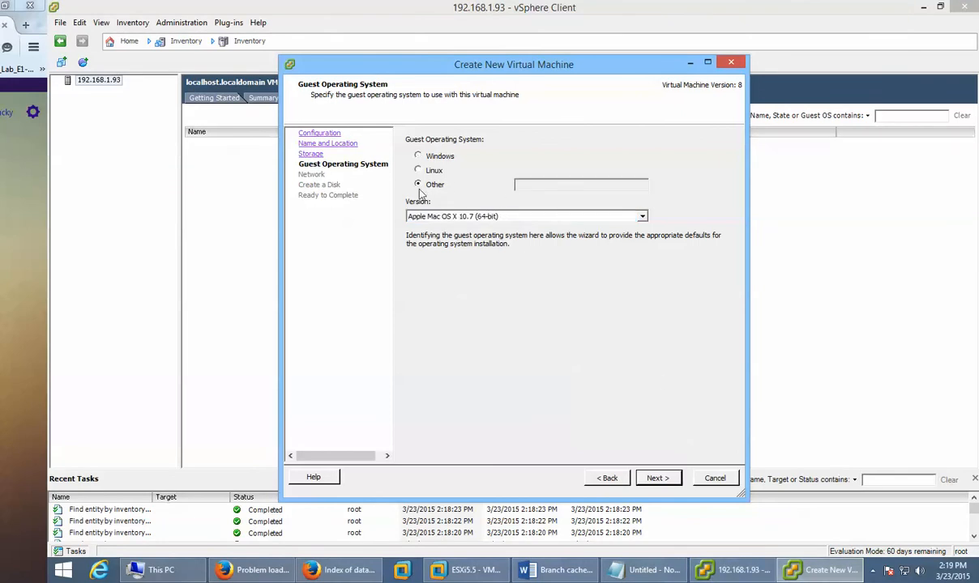
{"action": "left_click", "coordinate": [490, 216]}
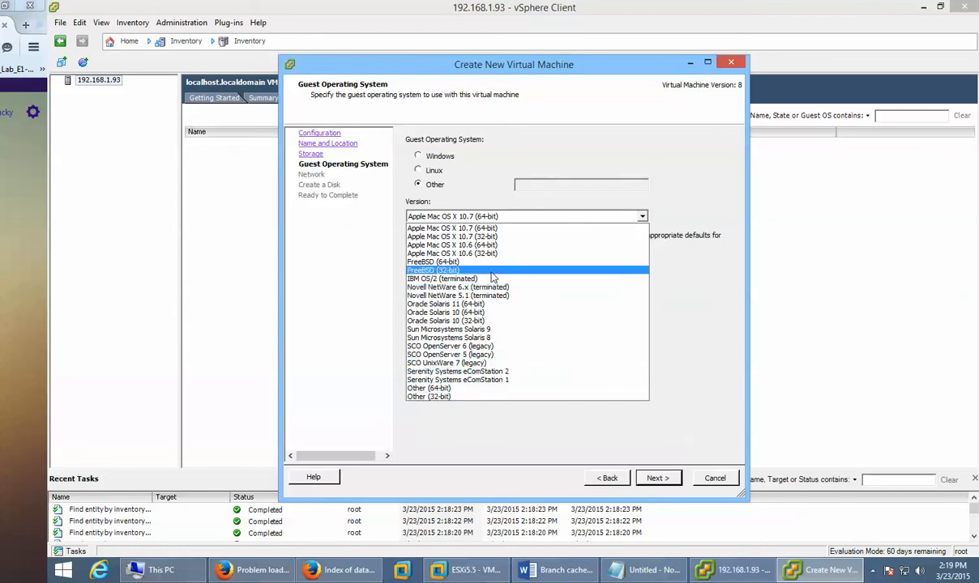
{"action": "left_click", "coordinate": [435, 156]}
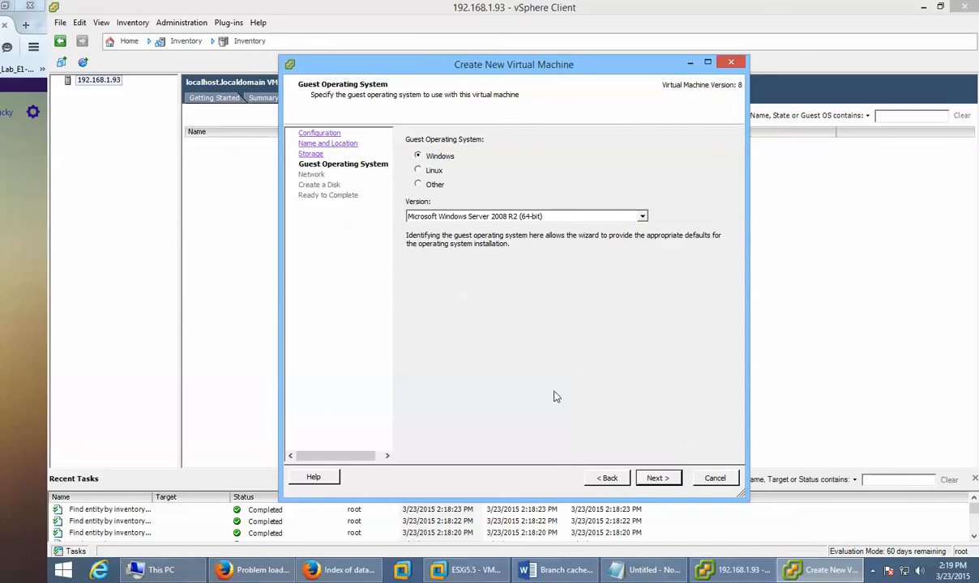
Step: Step to the network page and back to storage, widen the wizard, then cancel it
{"action": "left_click", "coordinate": [656, 477]}
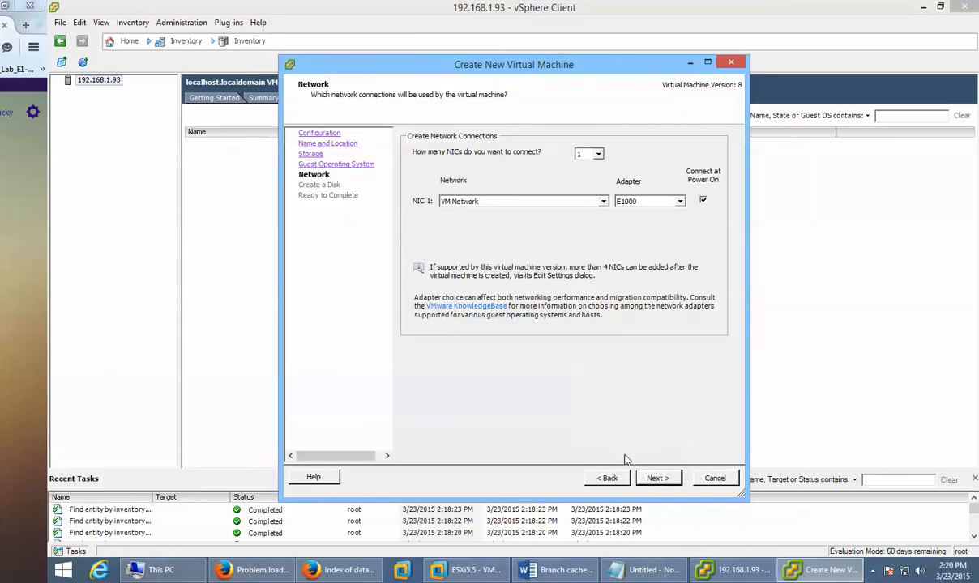
{"action": "left_click", "coordinate": [607, 478]}
{"action": "left_click", "coordinate": [614, 483]}
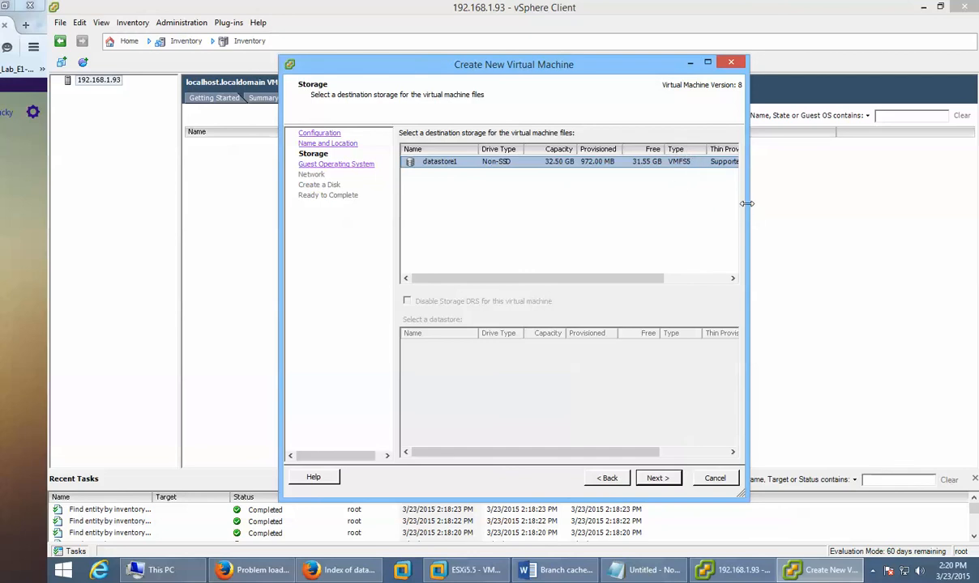
{"action": "left_click_drag", "start_coordinate": [745, 210], "coordinate": [842, 210]}
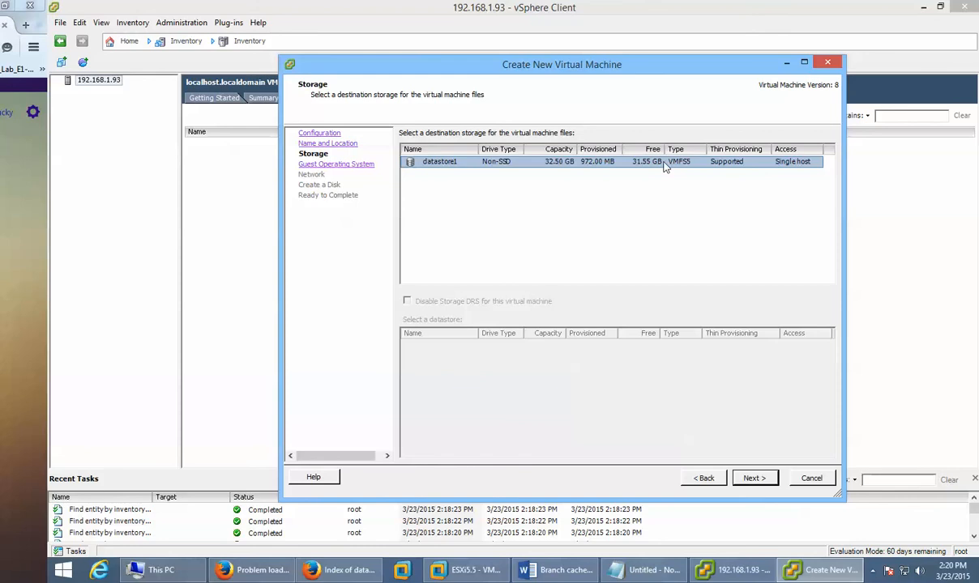
{"action": "left_click", "coordinate": [810, 480]}
{"action": "mouse_move", "coordinate": [804, 581]}
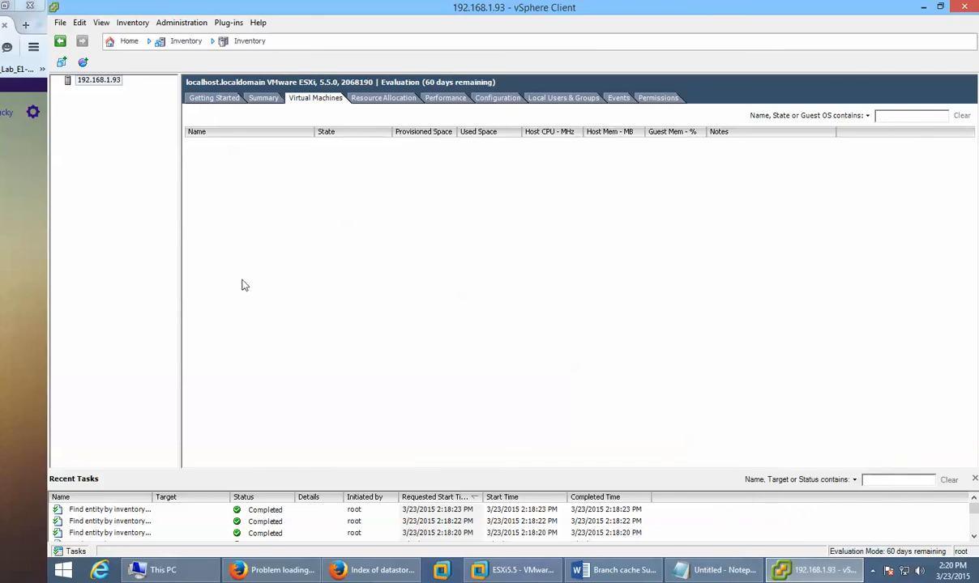
{"action": "left_click", "coordinate": [821, 567]}
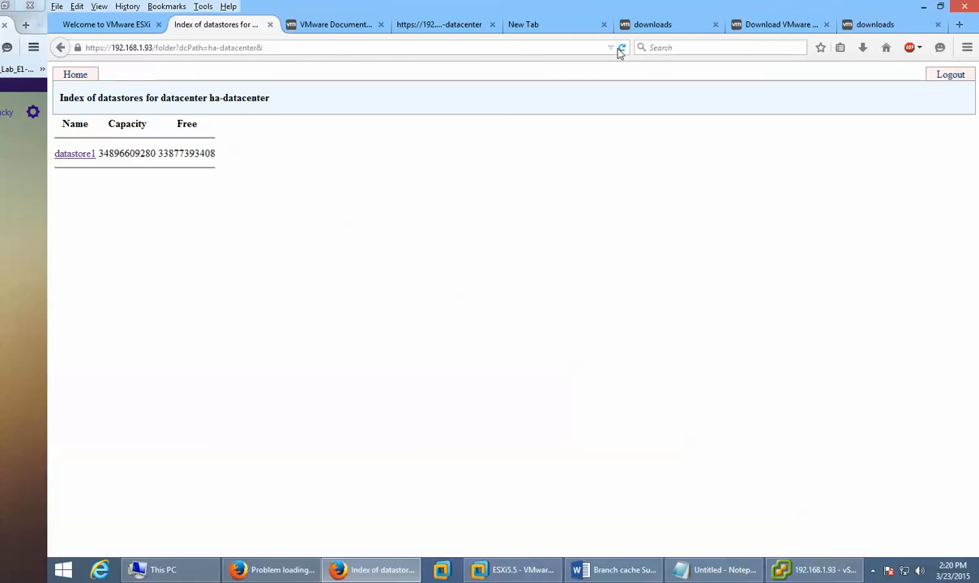
{"action": "left_click", "coordinate": [825, 573]}
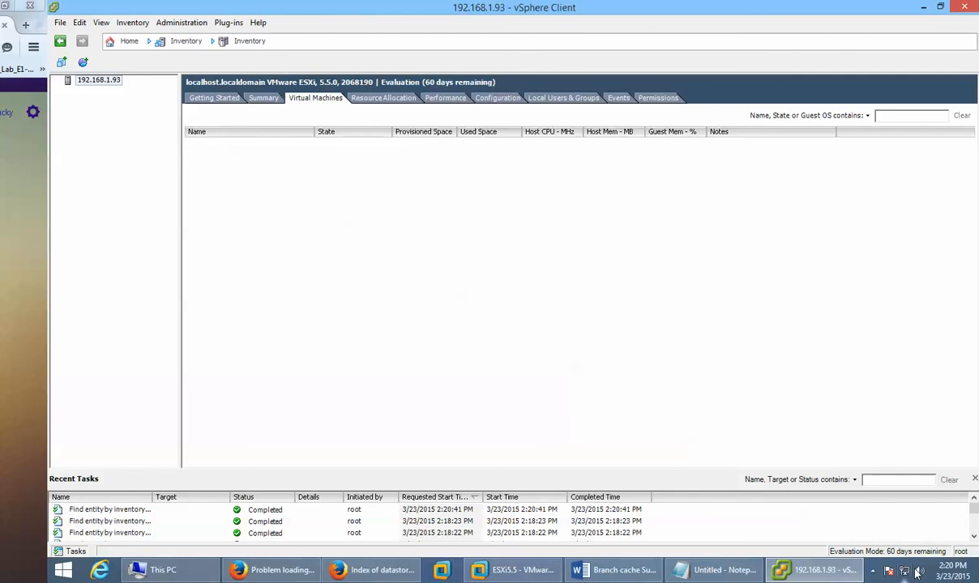
Step: Drag the Recent Tasks pane border upward to enlarge the task list
{"action": "left_click", "coordinate": [972, 537]}
{"action": "left_click", "coordinate": [972, 537]}
{"action": "left_click", "coordinate": [972, 537]}
{"action": "left_click", "coordinate": [972, 537]}
{"action": "left_click", "coordinate": [973, 537]}
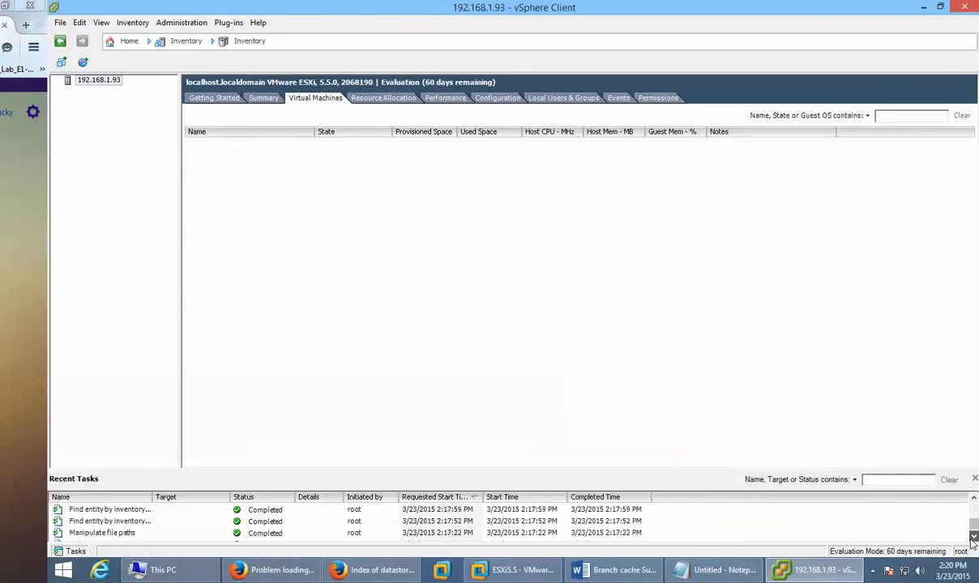
{"action": "left_click", "coordinate": [972, 537]}
{"action": "left_click_drag", "start_coordinate": [974, 531], "coordinate": [973, 508]}
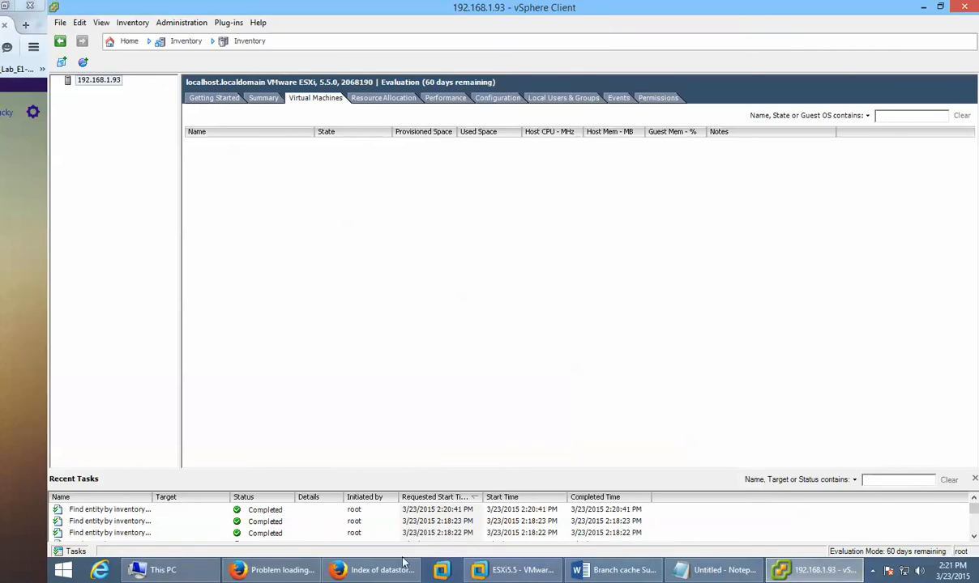
Step: Inspect the recent tasks, including Make Directory, Manipulate file paths and find-entity entries
{"action": "left_click", "coordinate": [477, 521]}
{"action": "left_click", "coordinate": [477, 512]}
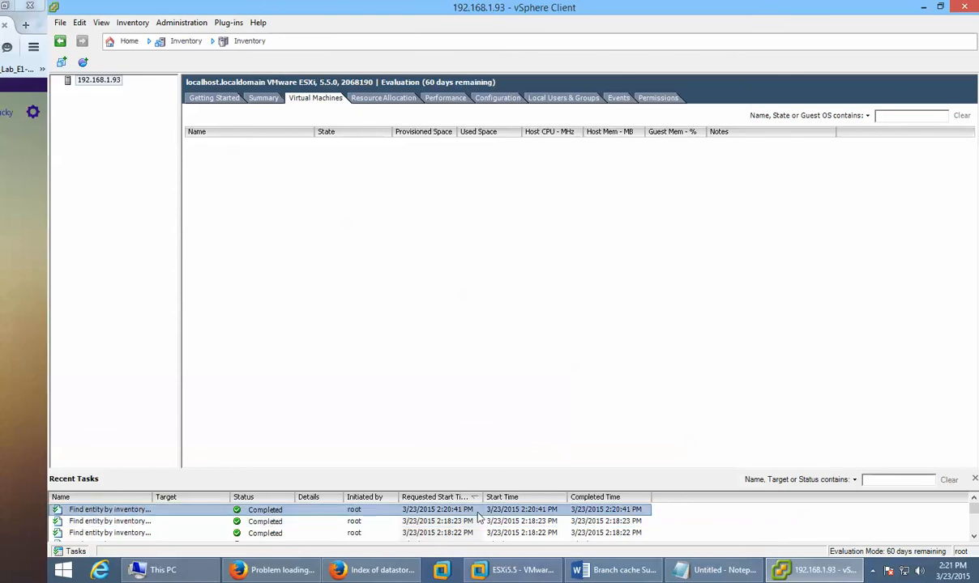
{"action": "scroll", "coordinate": [478, 517], "scroll_direction": "down", "scroll_amount": 1}
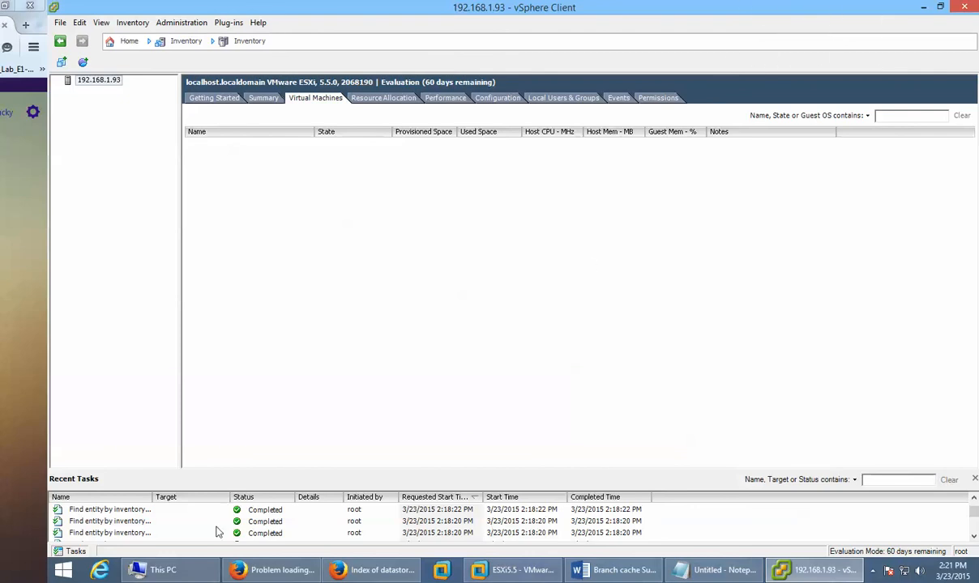
{"action": "left_click", "coordinate": [113, 521]}
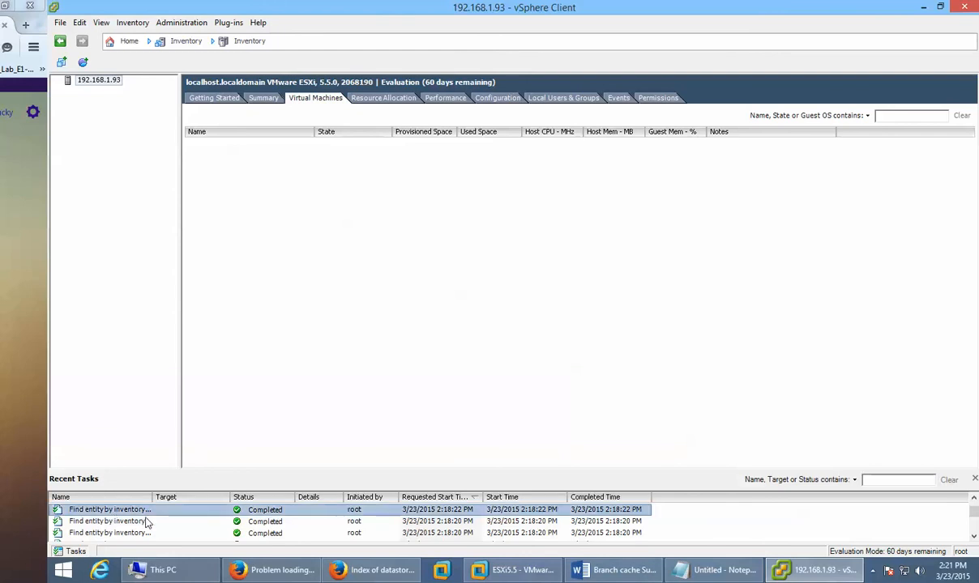
{"action": "left_click", "coordinate": [546, 533]}
{"action": "left_click", "coordinate": [535, 511]}
{"action": "scroll", "coordinate": [536, 513], "scroll_direction": "down", "scroll_amount": 2}
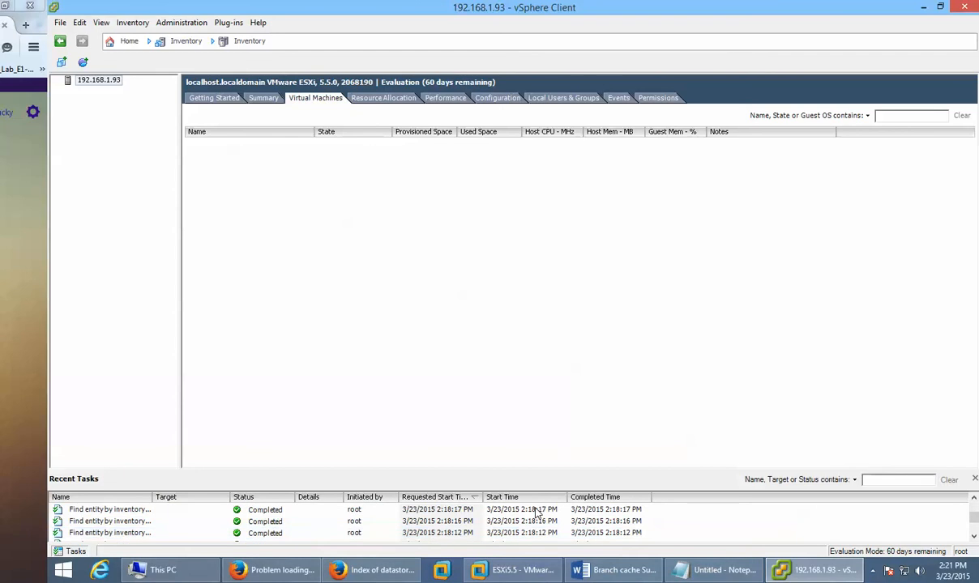
{"action": "left_click", "coordinate": [285, 535]}
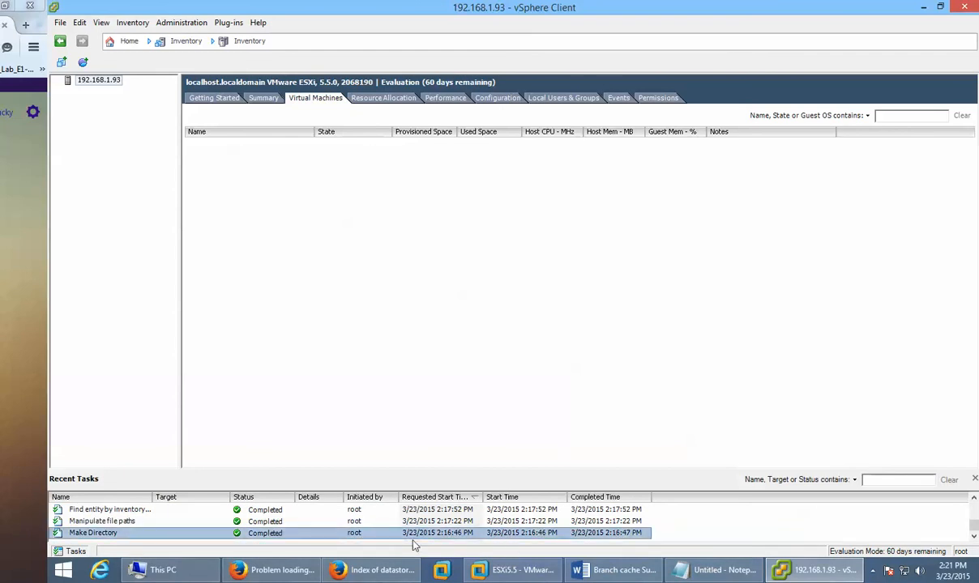
{"action": "left_click", "coordinate": [151, 526]}
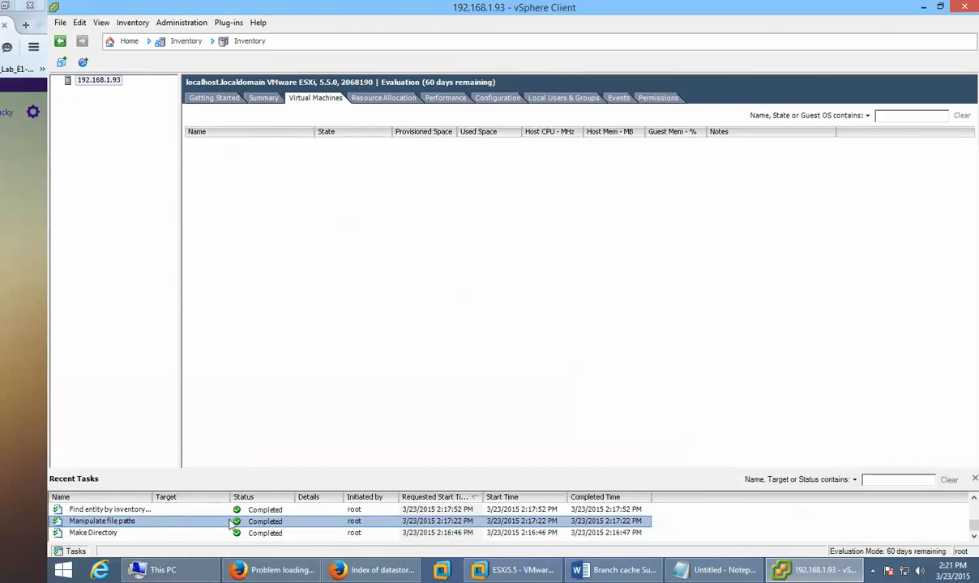
{"action": "left_click", "coordinate": [191, 511]}
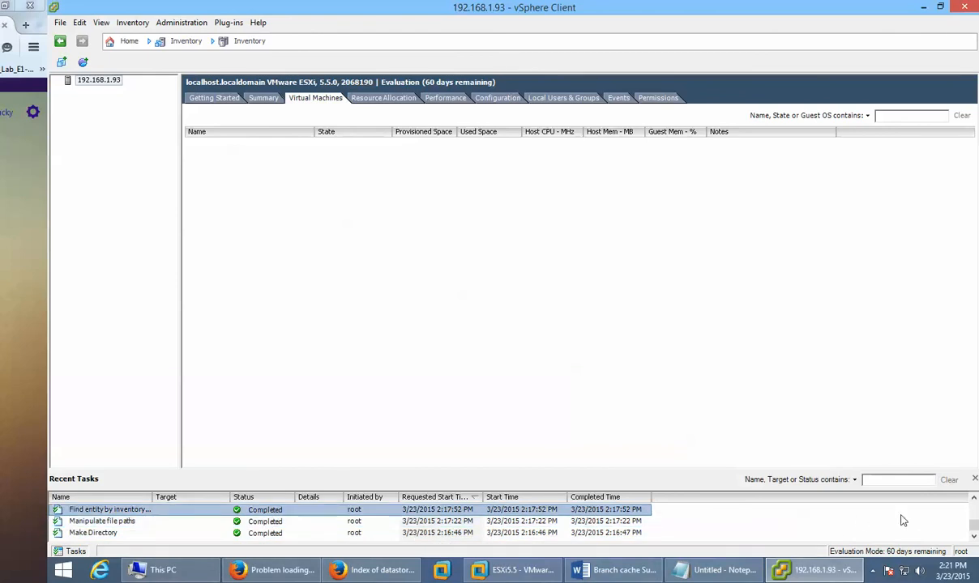
Step: Widen the Name column so tasks read 'Find entity by inventory path', then select the newest
{"action": "left_click", "coordinate": [973, 500]}
{"action": "left_click", "coordinate": [973, 500]}
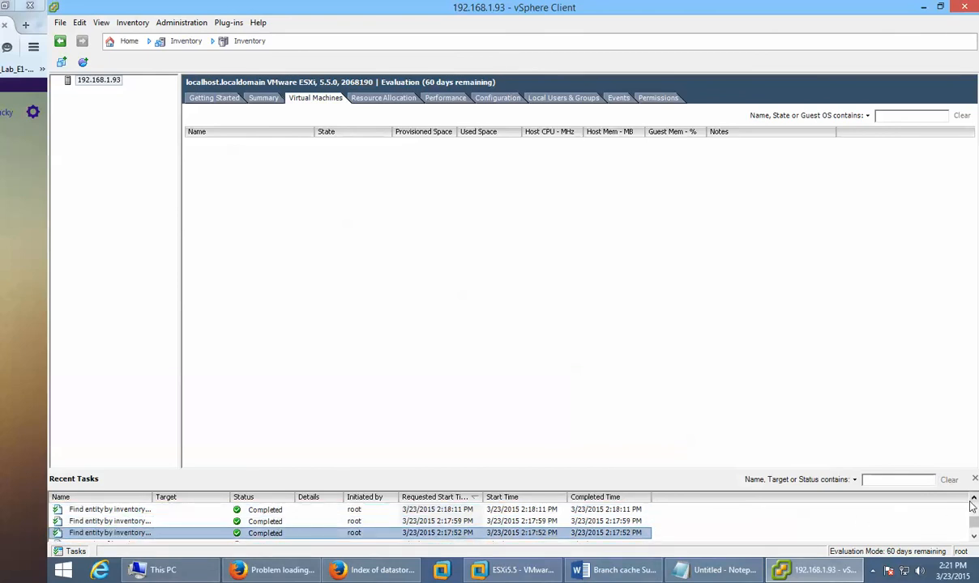
{"action": "left_click", "coordinate": [973, 500]}
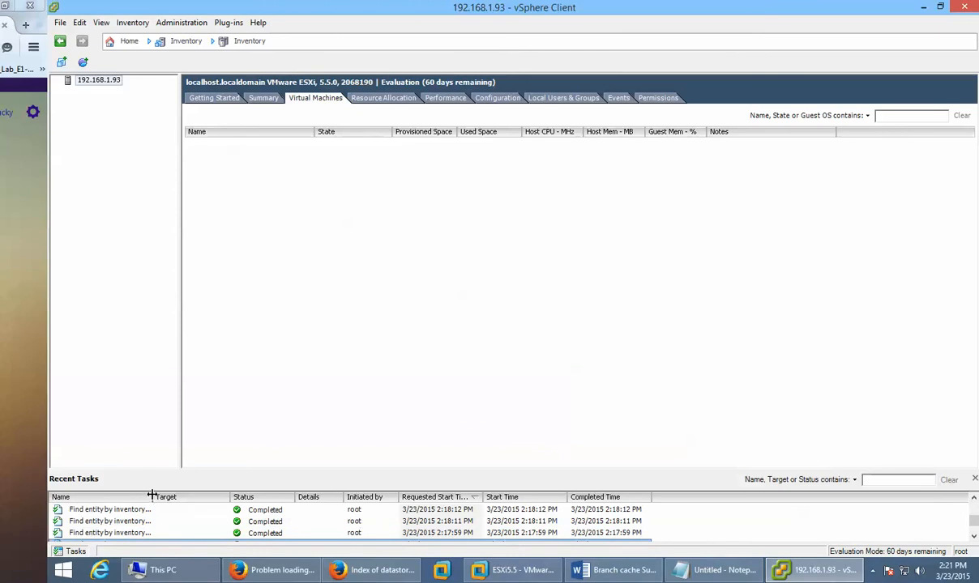
{"action": "left_click_drag", "start_coordinate": [151, 495], "coordinate": [269, 496]}
{"action": "left_click", "coordinate": [551, 510]}
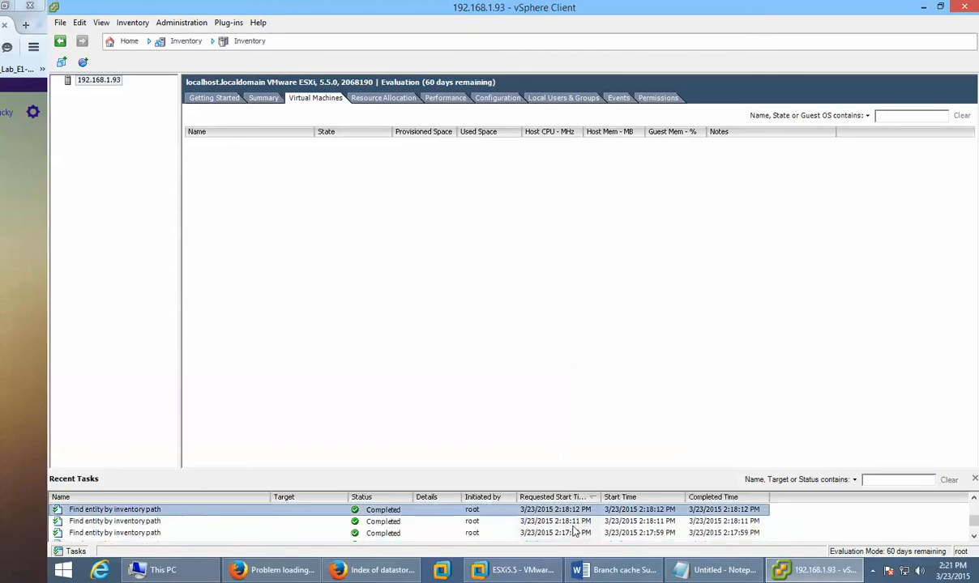
Step: Open the host's Events list, scroll through it, and widen the Target column
{"action": "left_click", "coordinate": [620, 98]}
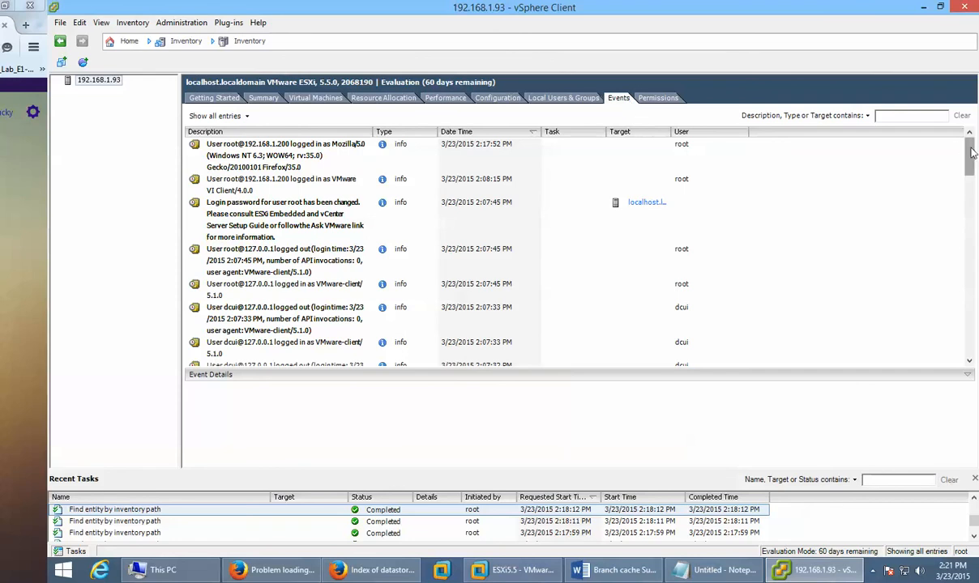
{"action": "scroll", "coordinate": [963, 312], "scroll_direction": "down", "scroll_amount": 10}
{"action": "scroll", "coordinate": [963, 316], "scroll_direction": "down", "scroll_amount": 4}
{"action": "scroll", "coordinate": [959, 340], "scroll_direction": "up", "scroll_amount": 20}
{"action": "scroll", "coordinate": [960, 342], "scroll_direction": "down", "scroll_amount": 15}
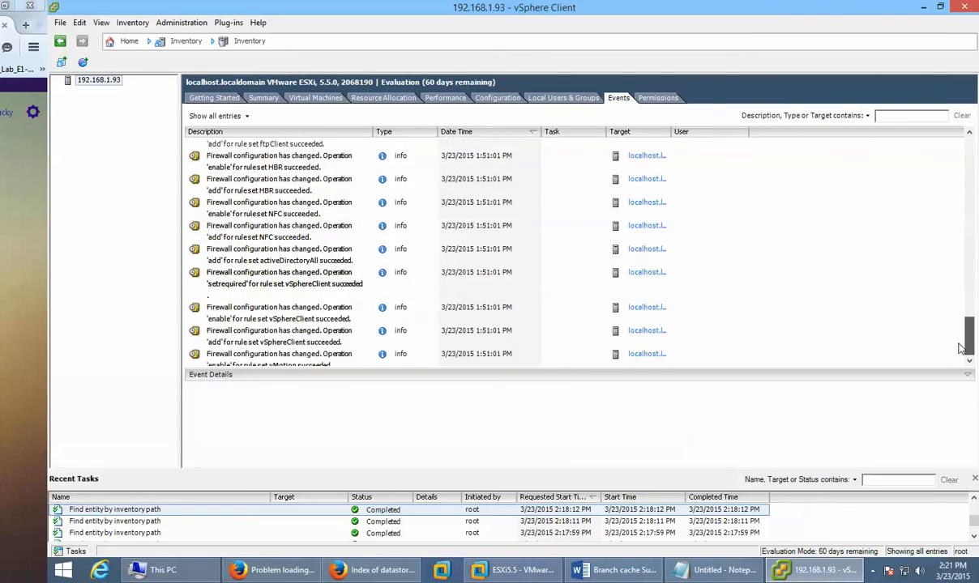
{"action": "left_click_drag", "start_coordinate": [960, 349], "coordinate": [920, 340]}
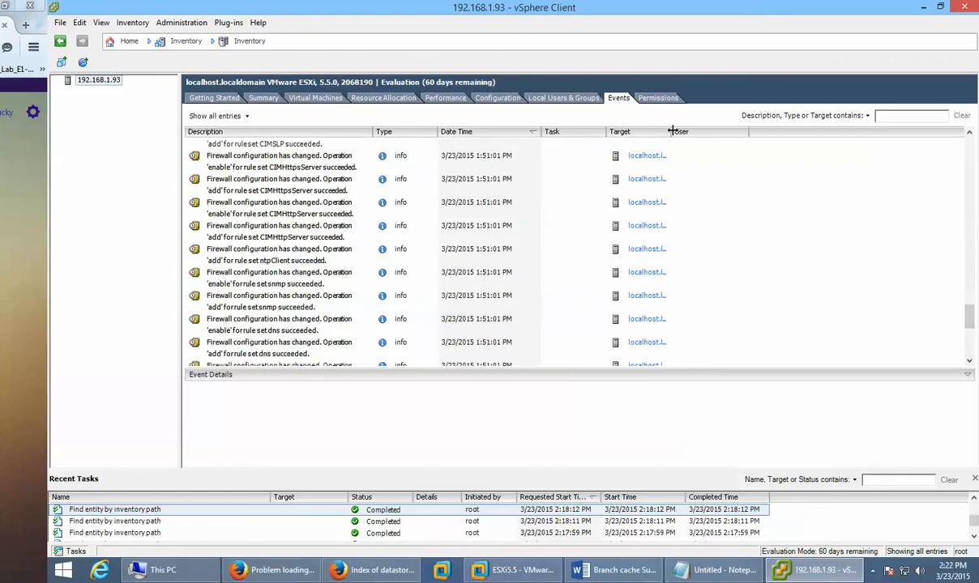
{"action": "left_click_drag", "start_coordinate": [672, 130], "coordinate": [800, 131]}
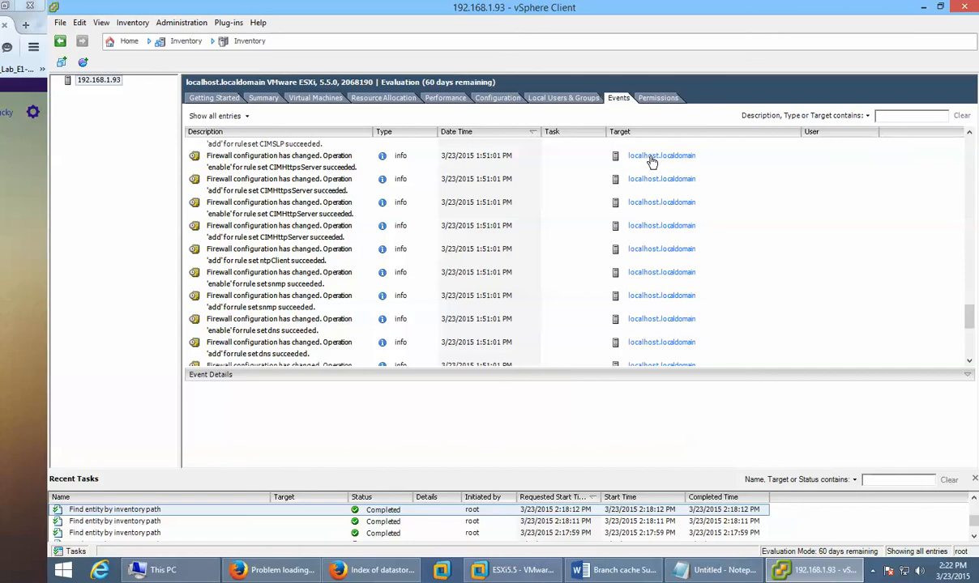
Step: Show the CIMHttpsServer firewall event's details and related events, then return to Firefox
{"action": "left_click", "coordinate": [757, 332]}
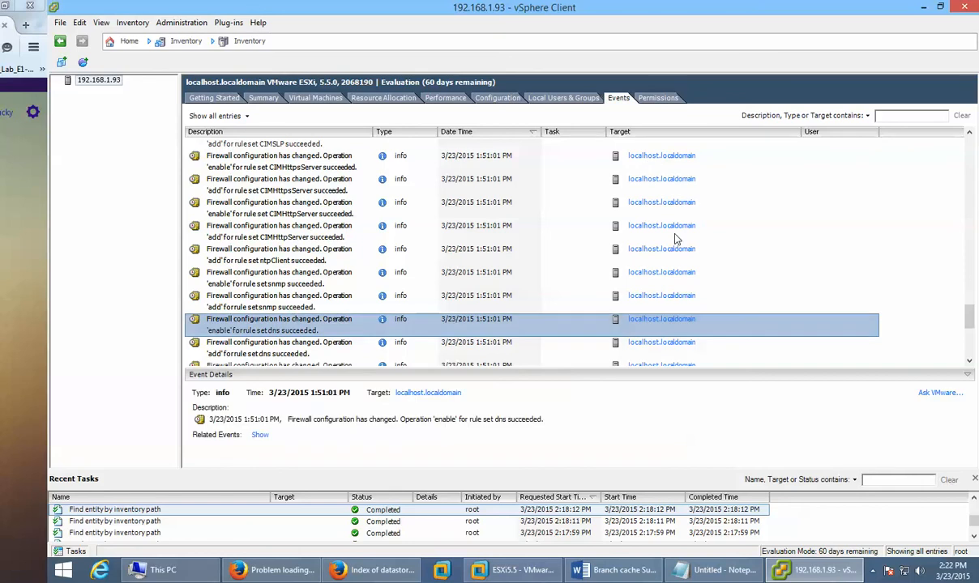
{"action": "left_click", "coordinate": [652, 157]}
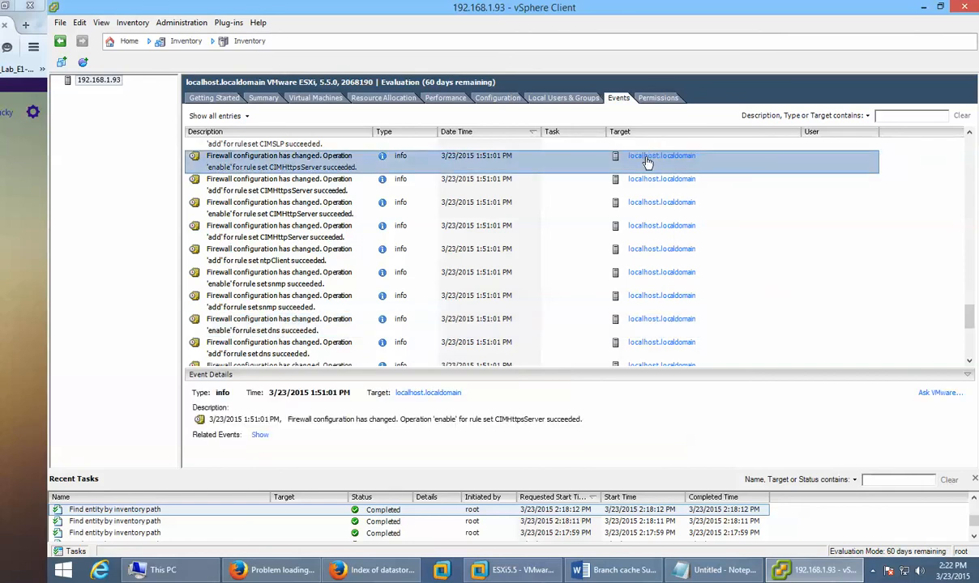
{"action": "left_click", "coordinate": [256, 437]}
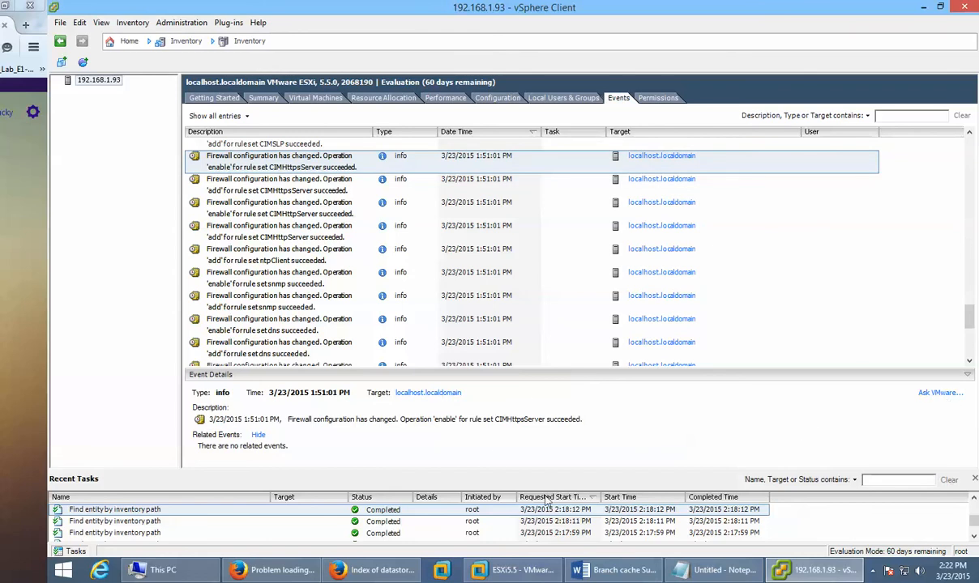
{"action": "left_click", "coordinate": [419, 573]}
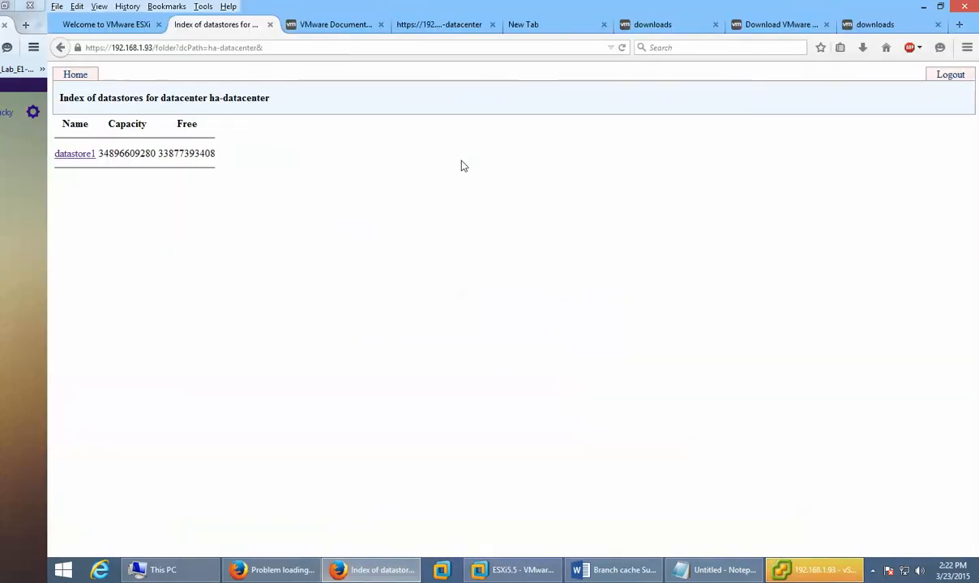
Step: Reload the datastore index, then load localhost.localadmin in the address bar
{"action": "left_click", "coordinate": [622, 48]}
{"action": "left_click", "coordinate": [818, 571]}
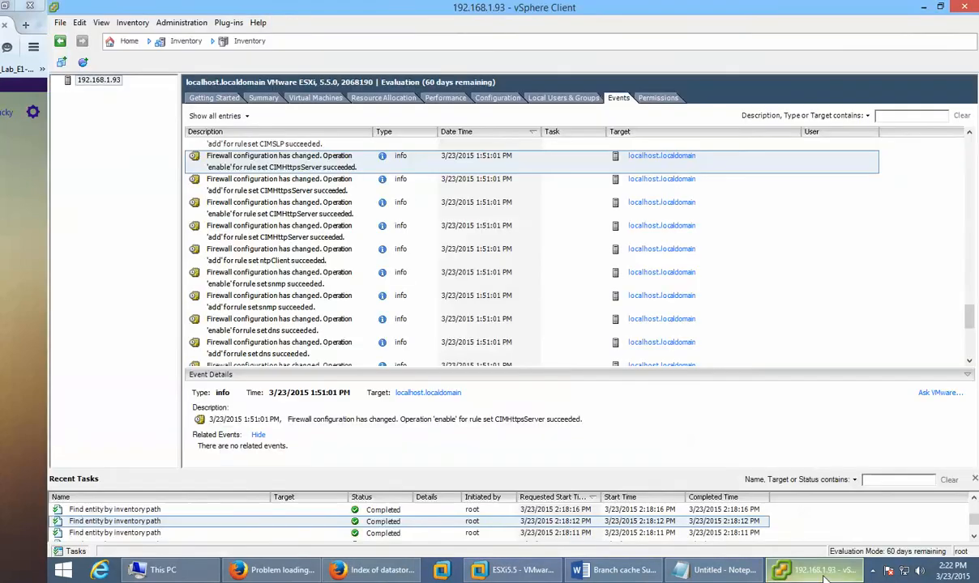
{"action": "left_click", "coordinate": [825, 577]}
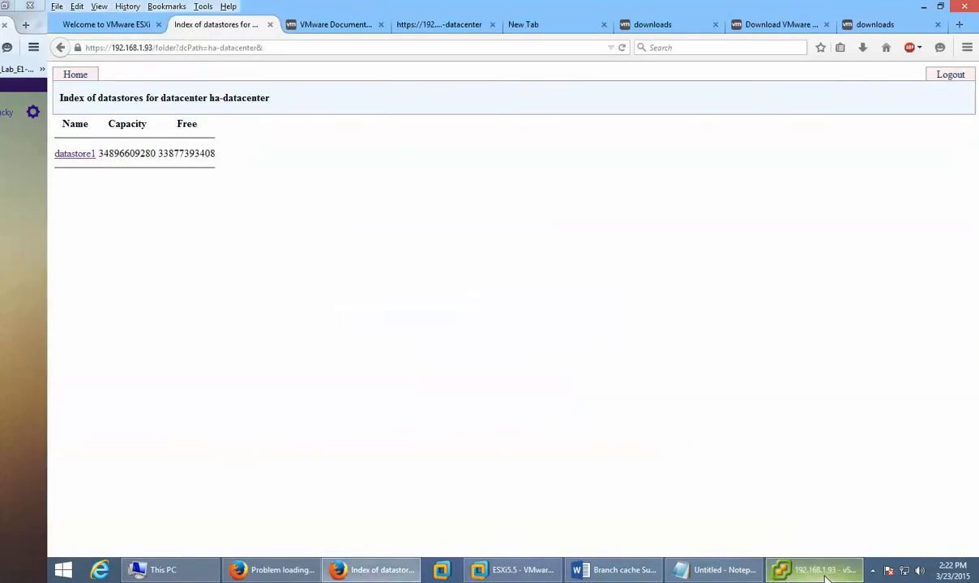
{"action": "left_click", "coordinate": [394, 52]}
{"action": "type", "text": "local"}
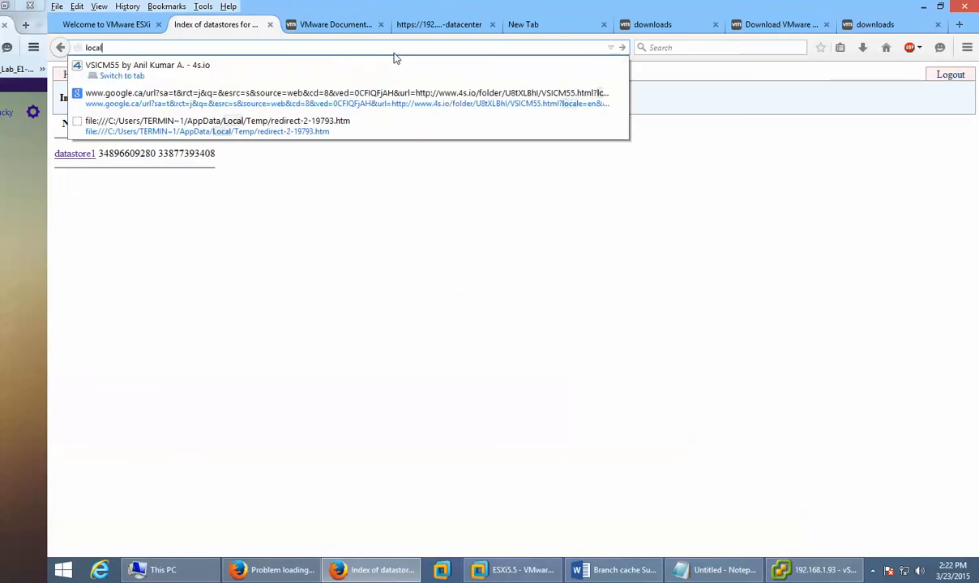
{"action": "type", "text": "host."}
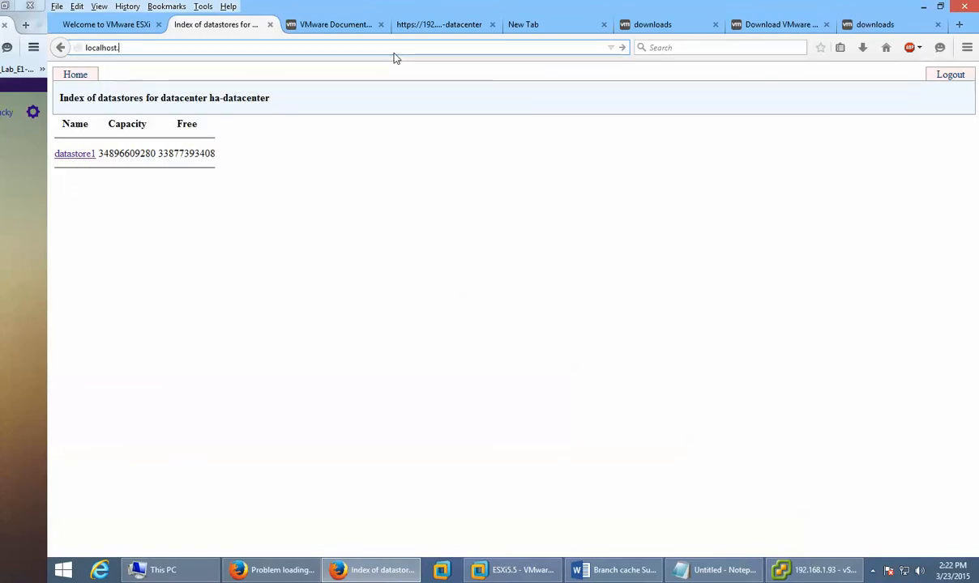
{"action": "type", "text": "localadmin"}
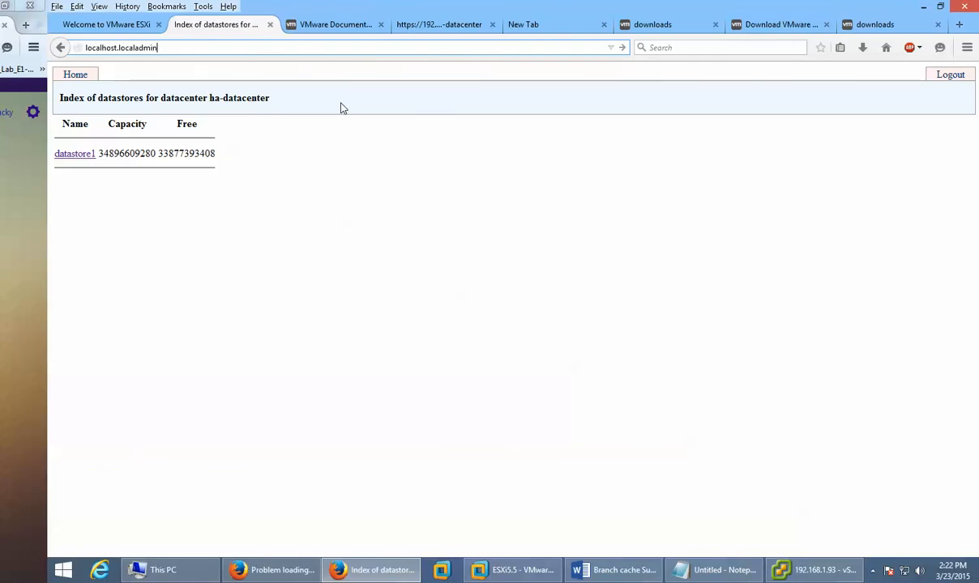
{"action": "key", "text": "Return"}
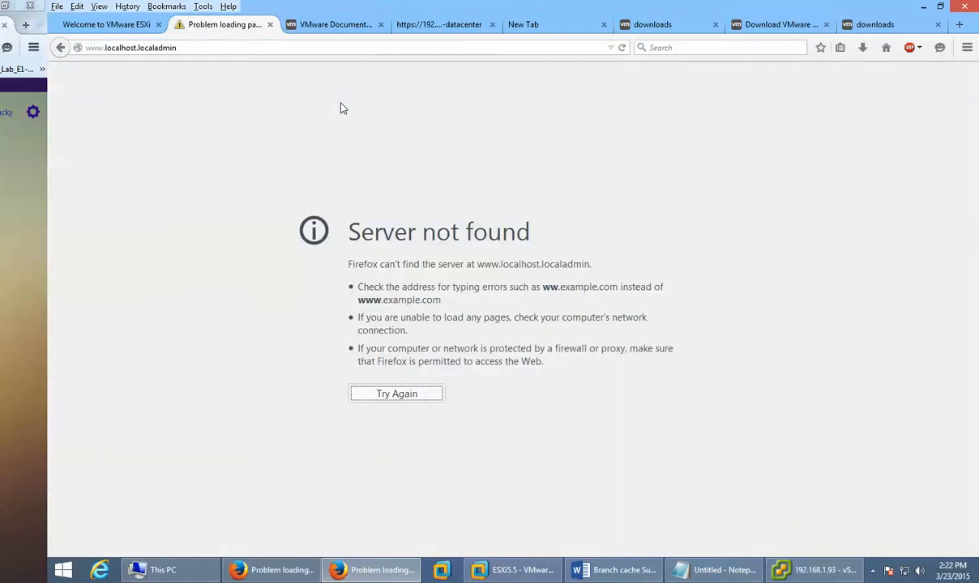
{"action": "left_click", "coordinate": [398, 393]}
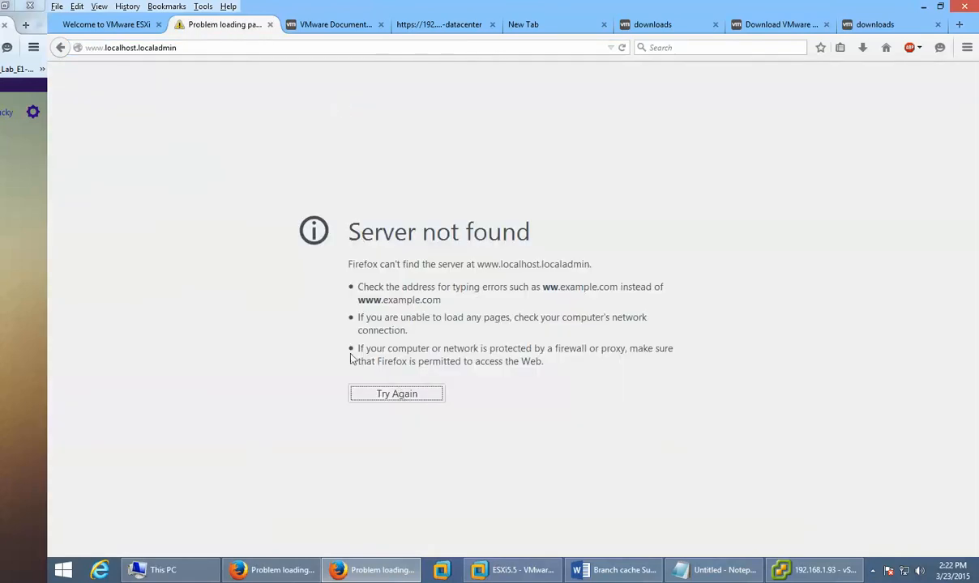
{"action": "left_click", "coordinate": [104, 46]}
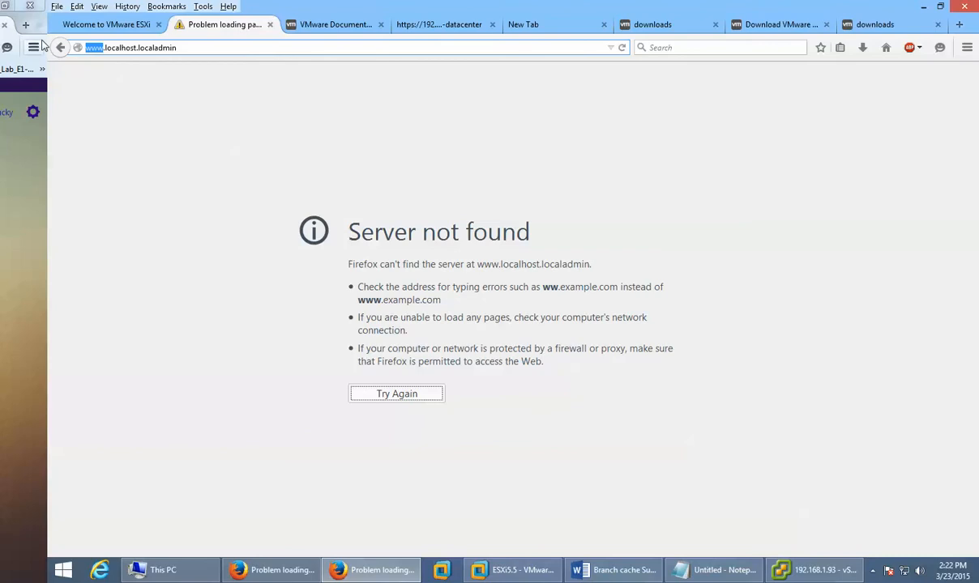
{"action": "key", "text": "Home"}
{"action": "key", "text": "Delete"}
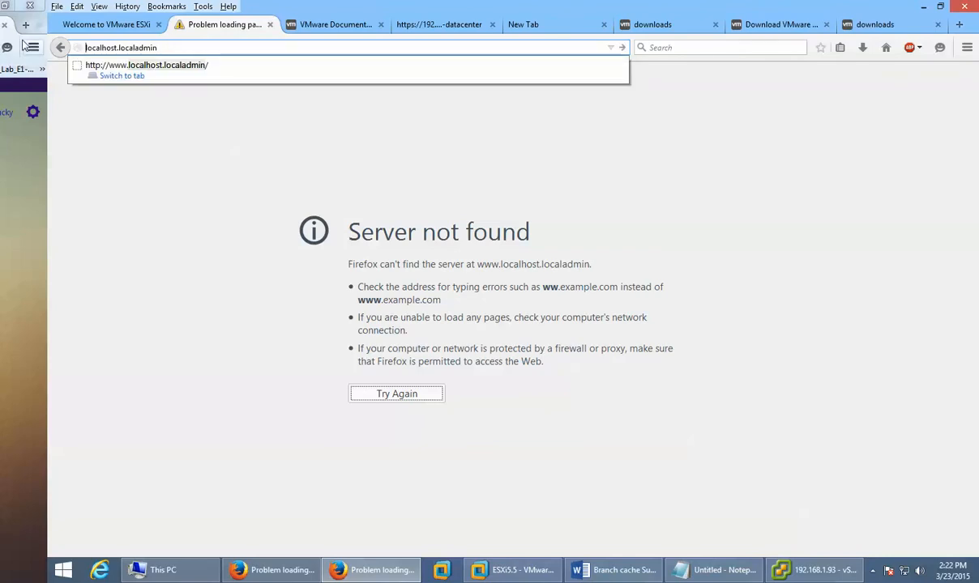
{"action": "key", "text": "Escape"}
{"action": "type", "text": "http"}
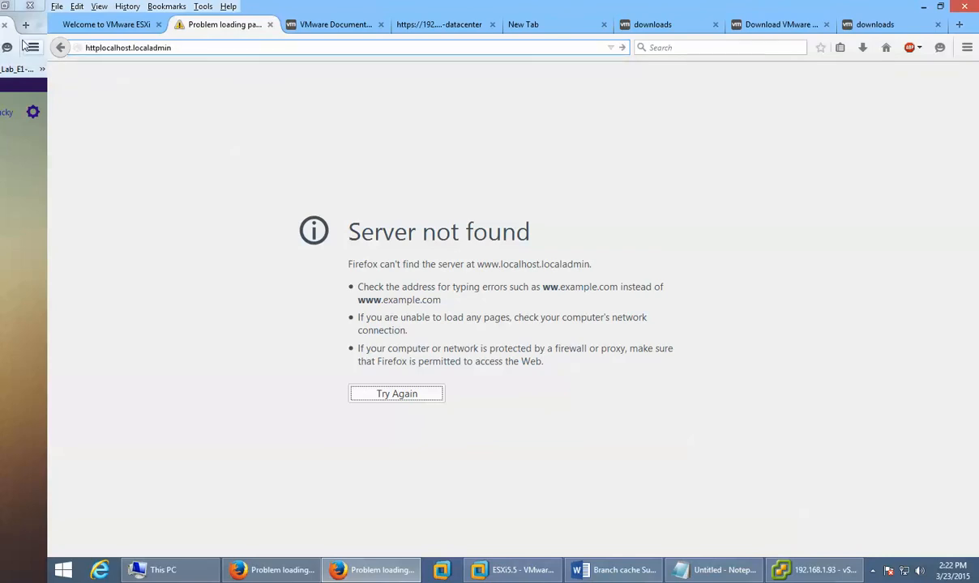
{"action": "type", "text": "://"}
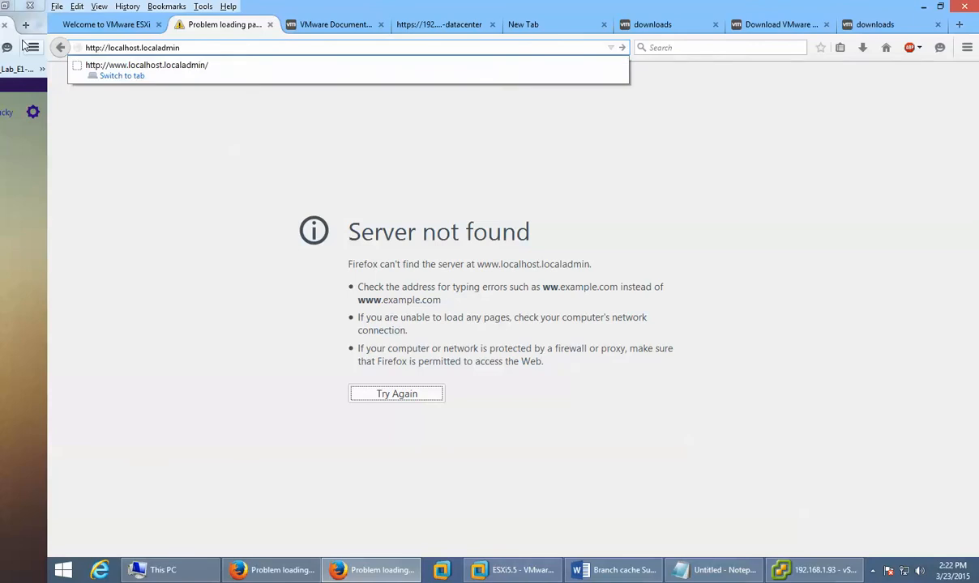
{"action": "key", "text": "Return"}
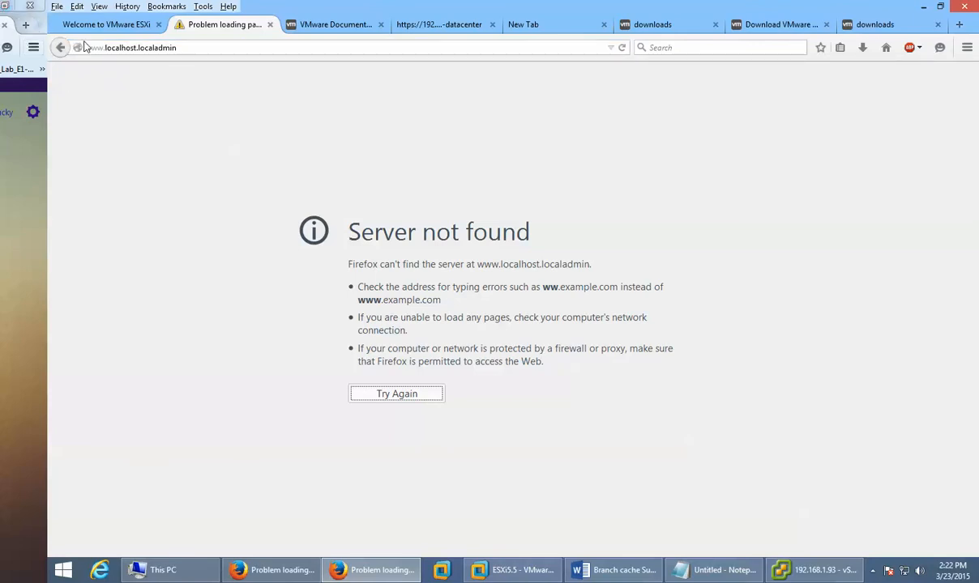
{"action": "left_click", "coordinate": [138, 26]}
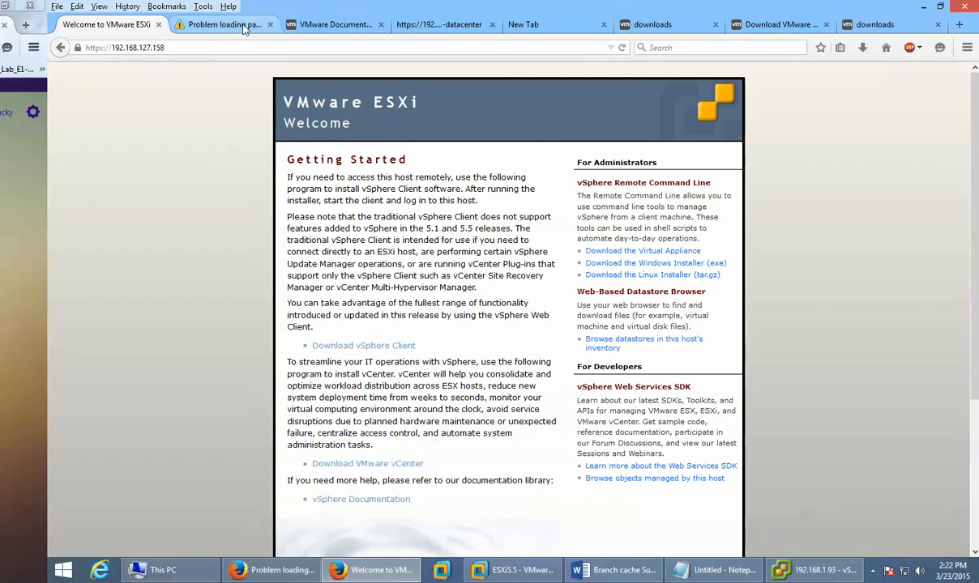
Step: Close the 192.168.127.158 welcome tab and load the ESXi root page at 192.168.1.93
{"action": "left_click", "coordinate": [159, 25]}
{"action": "left_click", "coordinate": [350, 25]}
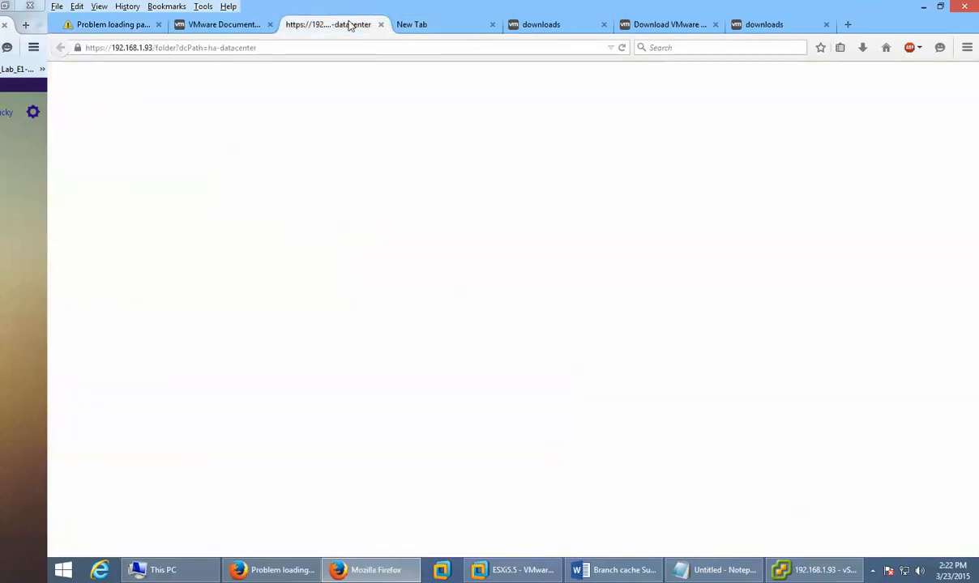
{"action": "left_click_drag", "start_coordinate": [154, 47], "coordinate": [421, 110]}
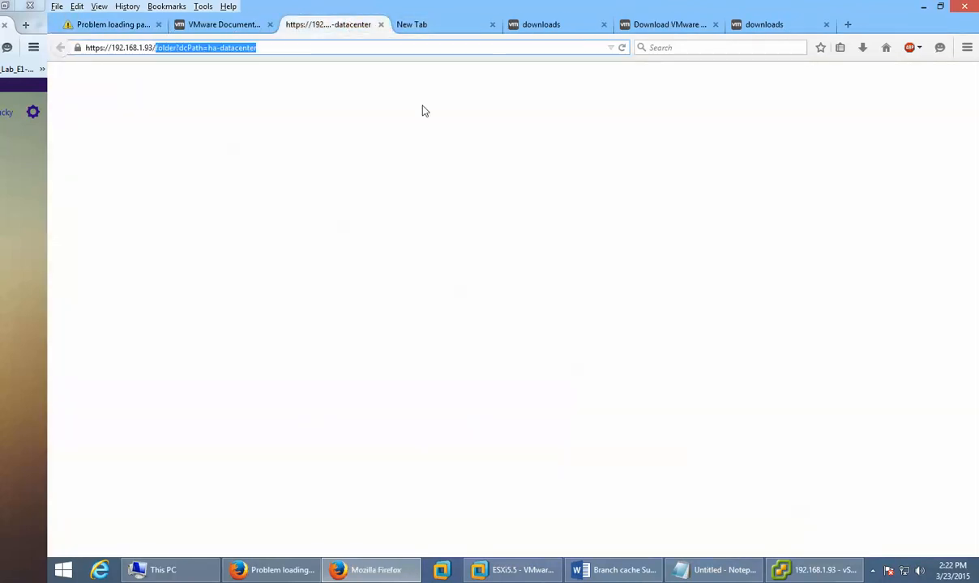
{"action": "key", "text": "BackSpace"}
{"action": "key", "text": "Return"}
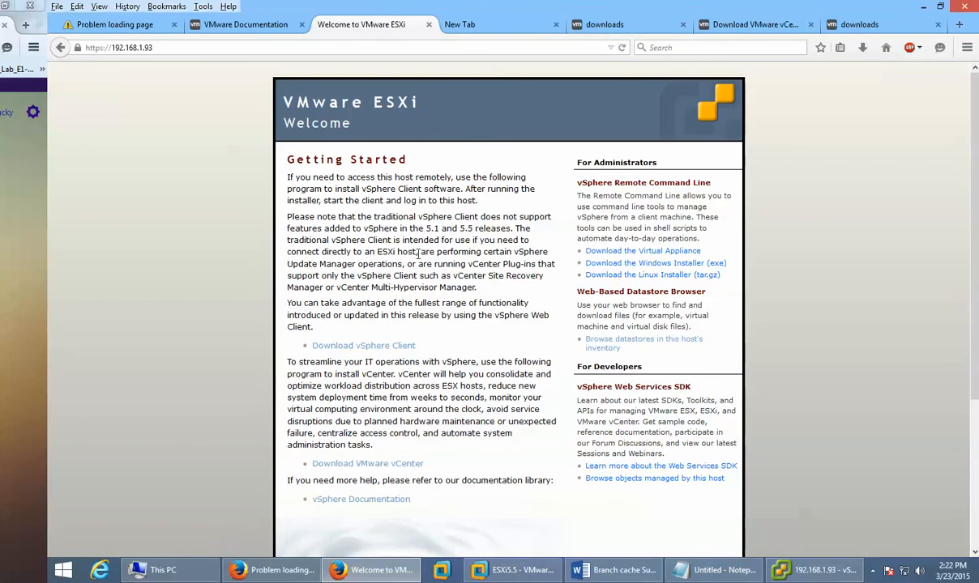